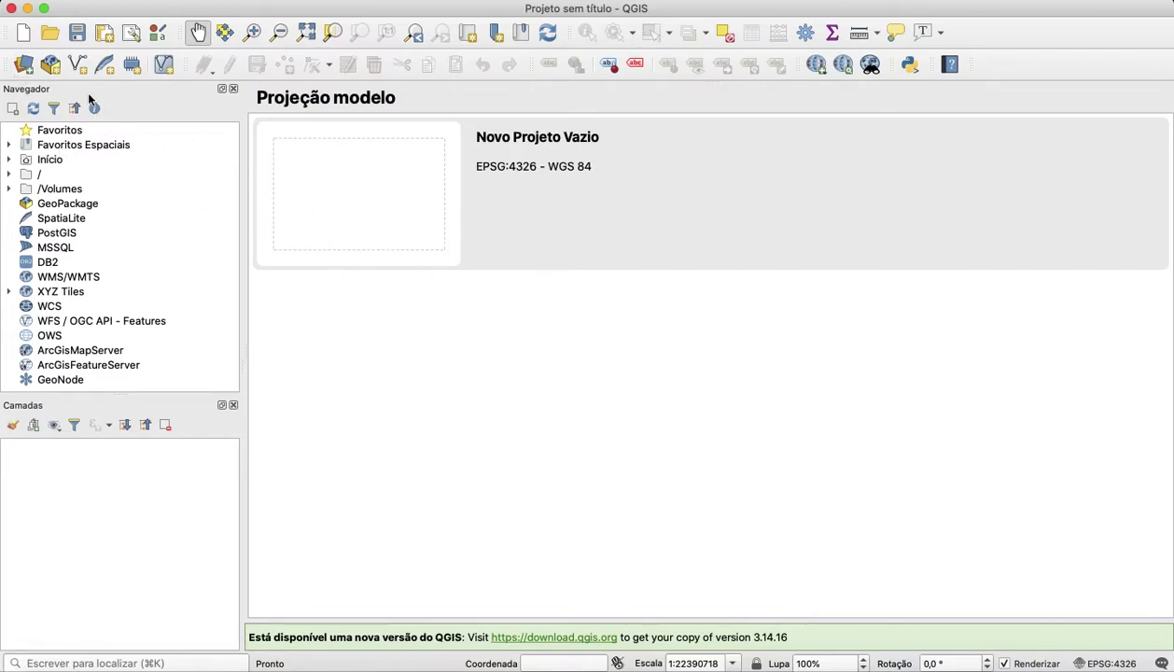
# - Create a new empty project and browse for a vector source in the Documentos folder Aulas IFS/NGeop/USO_1984
pyautogui.click(25, 34)
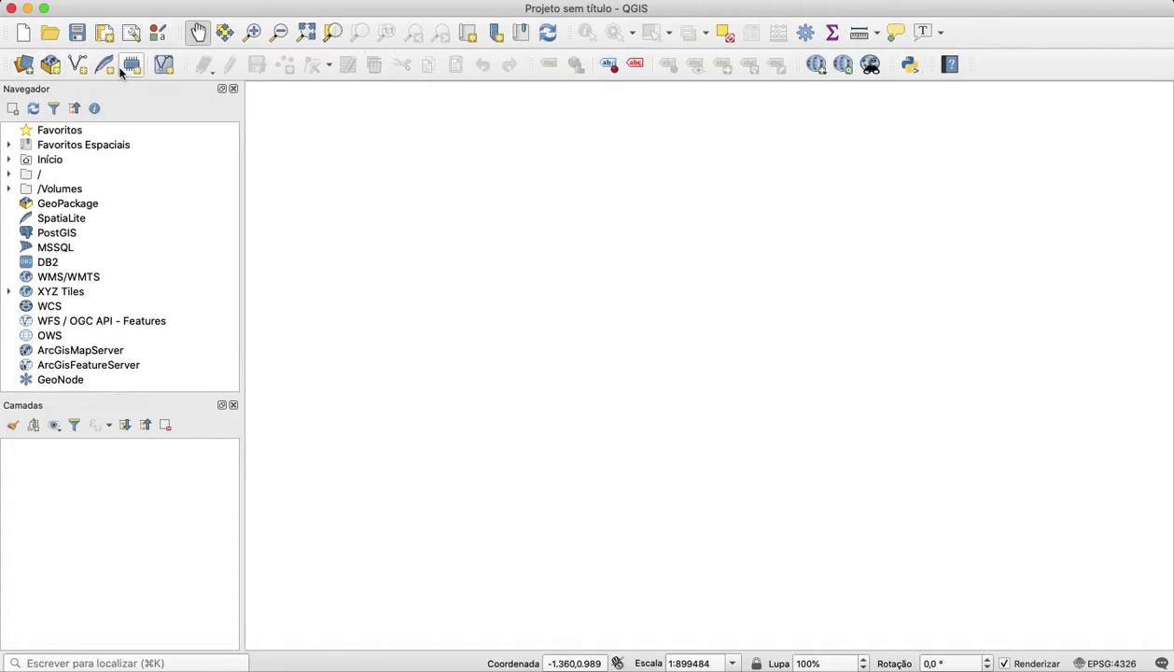
pyautogui.click(23, 66)
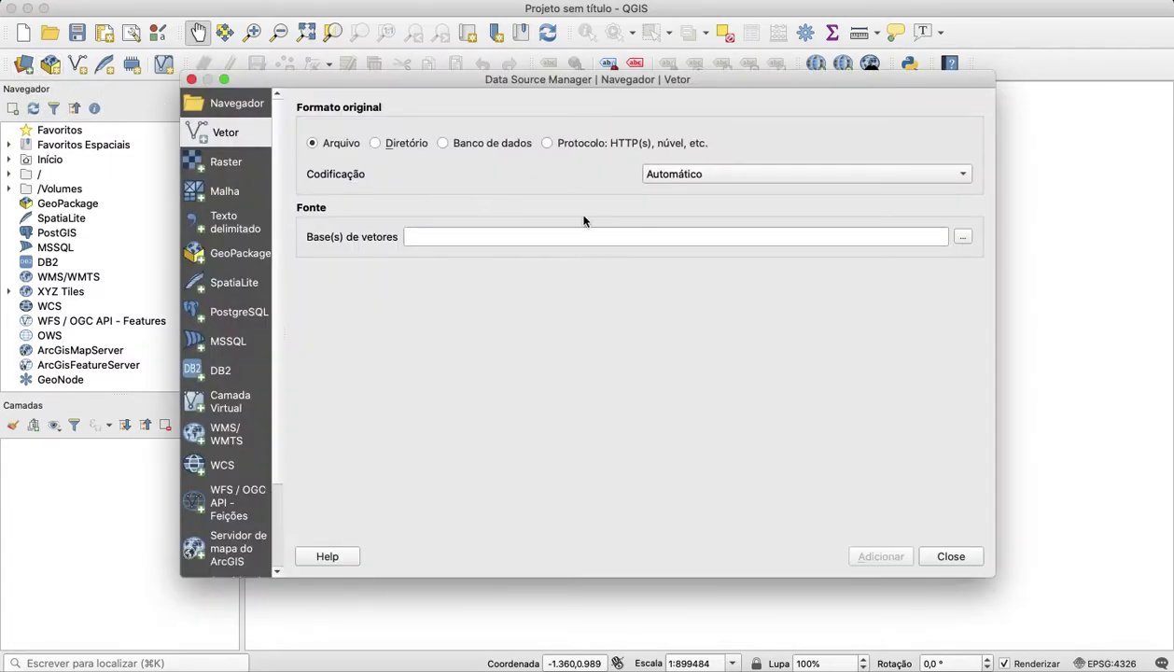
pyautogui.click(963, 239)
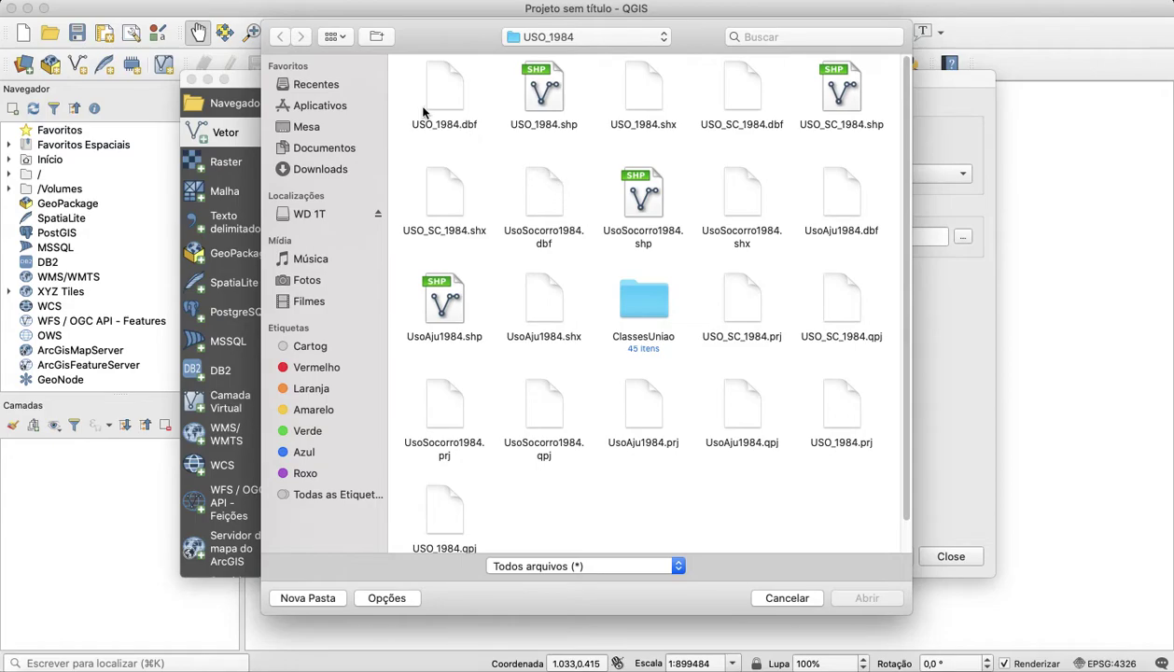
pyautogui.click(538, 40)
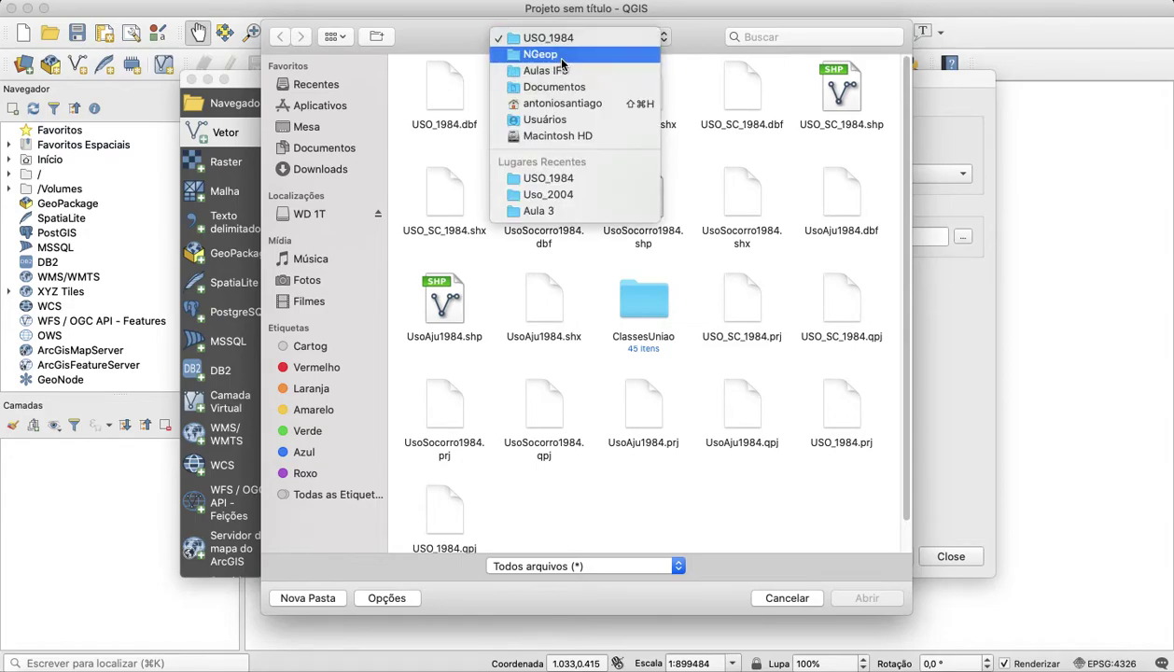
pyautogui.click(554, 86)
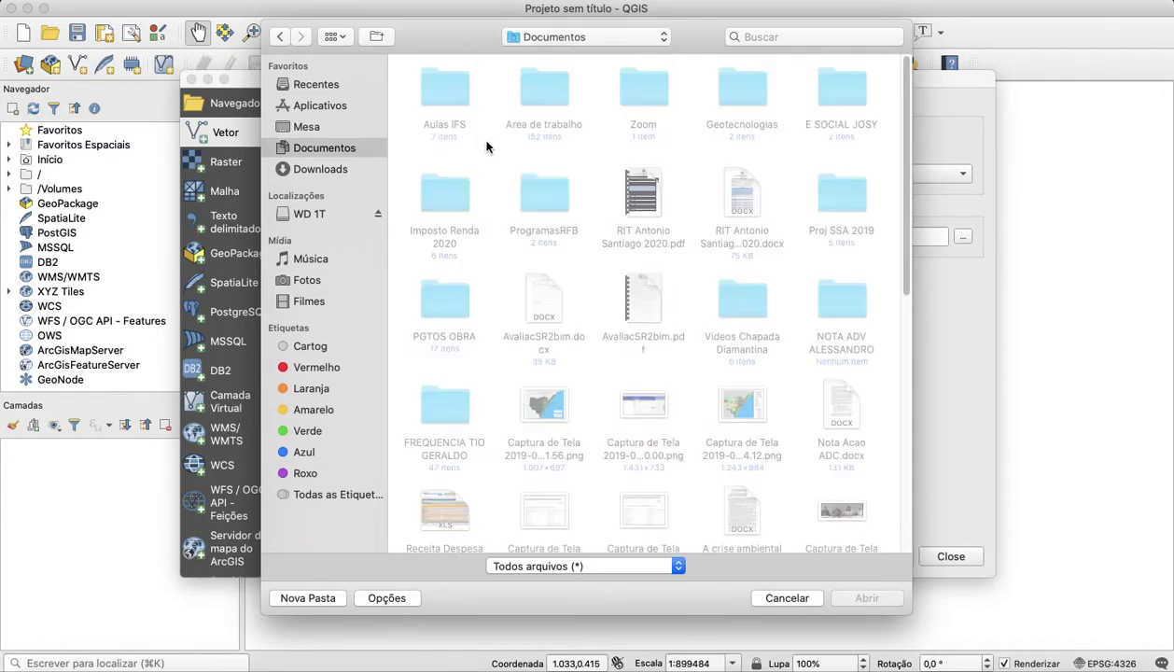
pyautogui.doubleClick(455, 100)
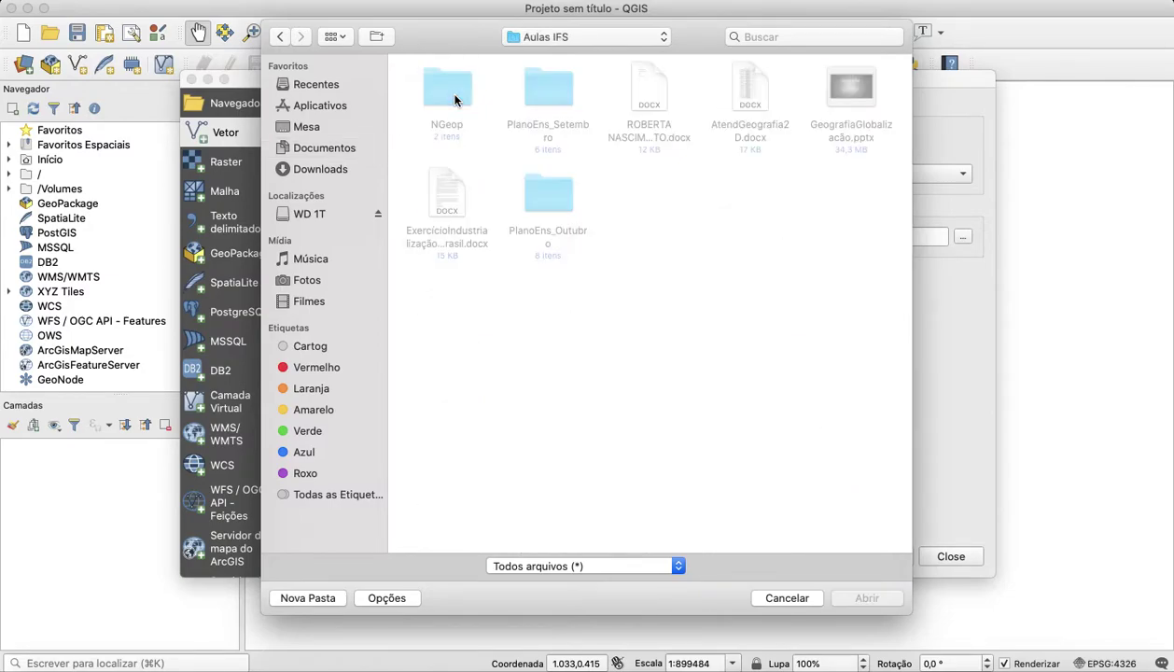
pyautogui.doubleClick(456, 99)
pyautogui.doubleClick(451, 98)
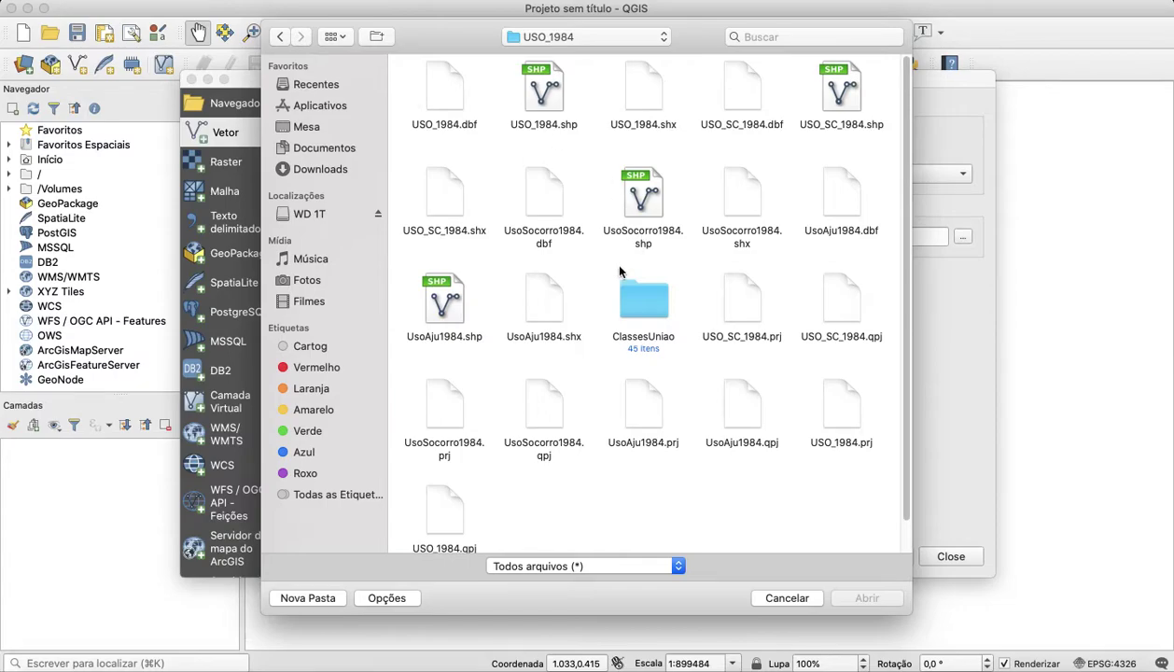
# - Add the shapefile UsoAju1984.shp to the project as a vector layer and close the data source manager
pyautogui.click(457, 306)
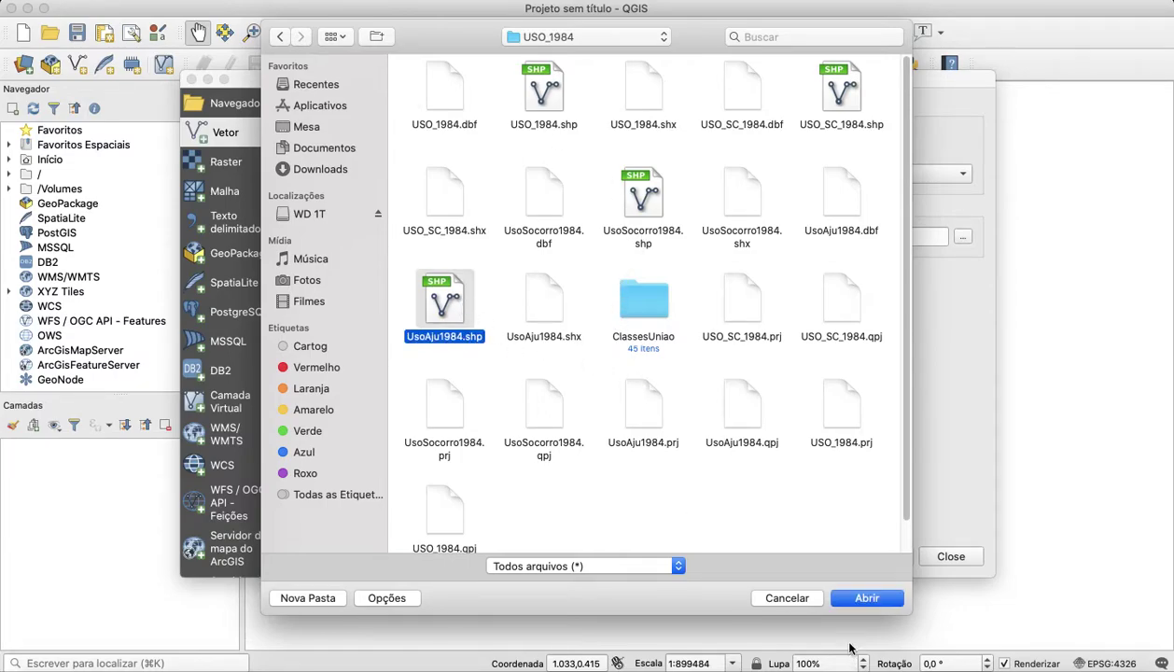
pyautogui.click(842, 600)
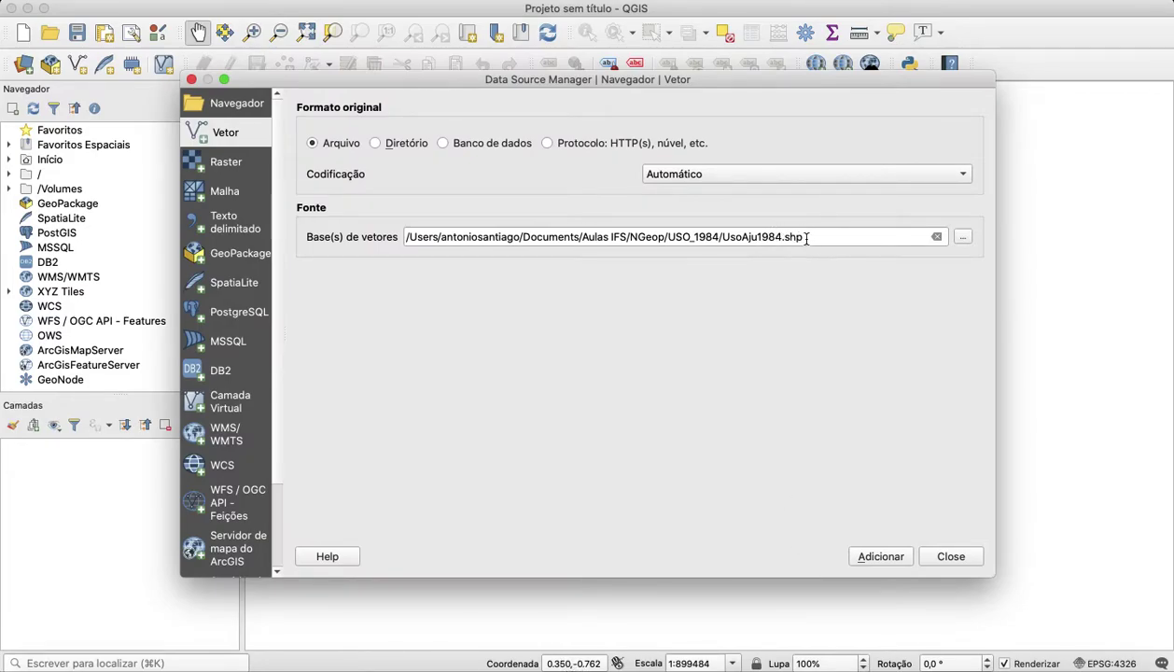
pyautogui.moveTo(785, 238); pyautogui.dragTo(800, 239)
pyautogui.click(891, 556)
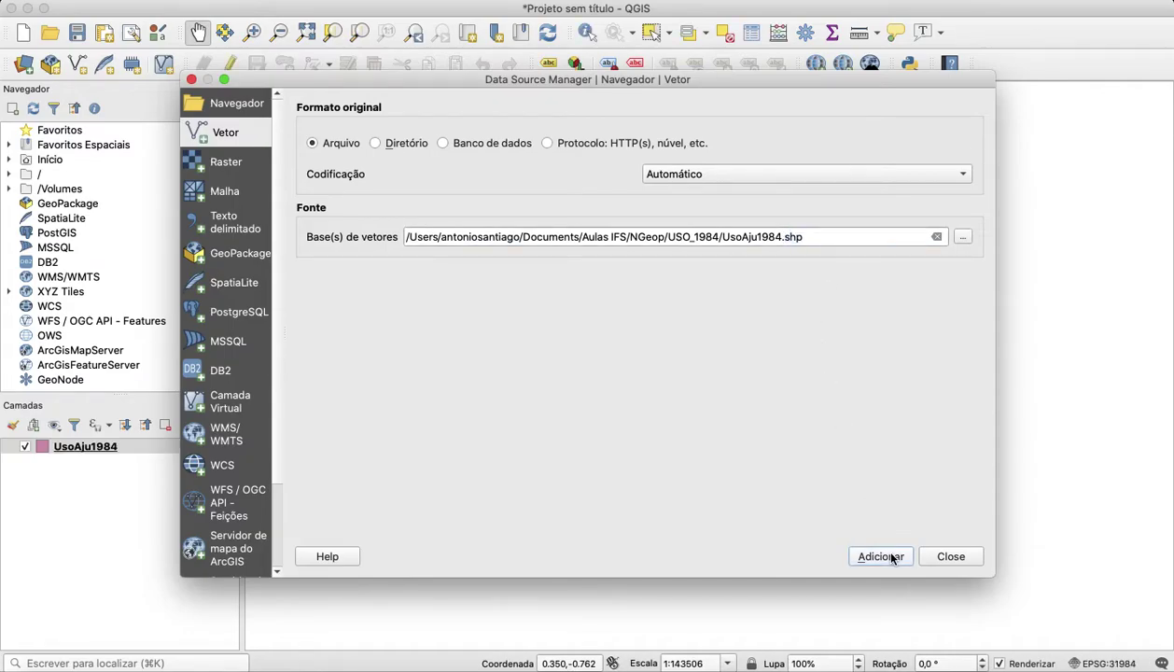
pyautogui.click(941, 556)
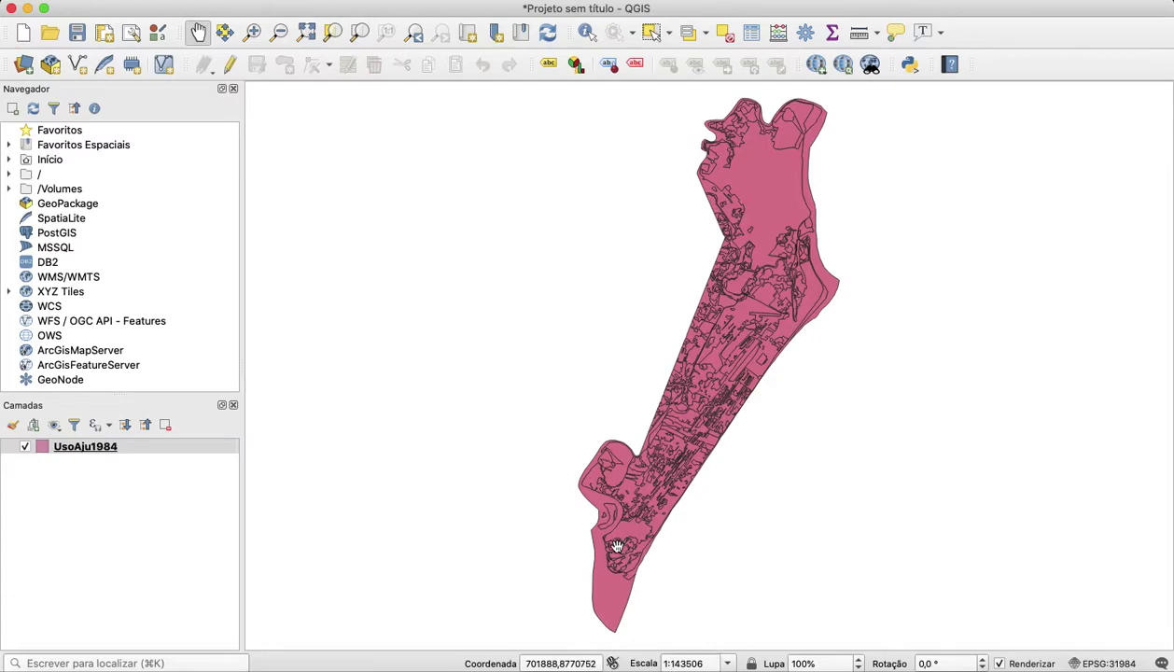
pyautogui.scroll(3, 618, 547)
pyautogui.scroll(1, 618, 547)
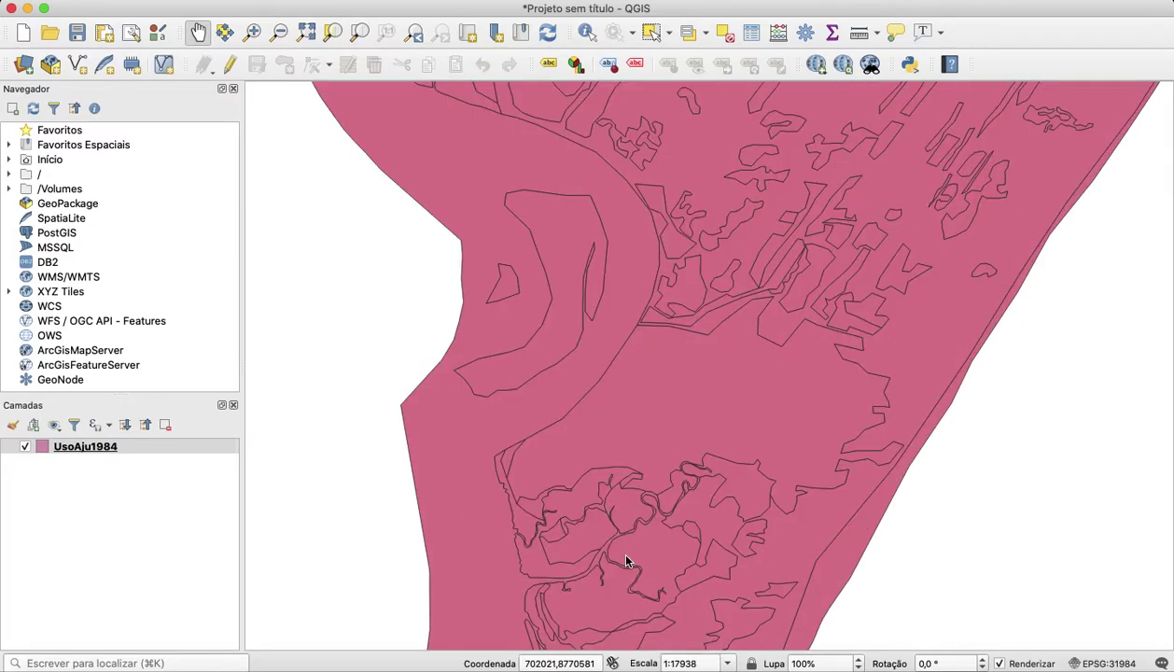
pyautogui.scroll(-1, 670, 634)
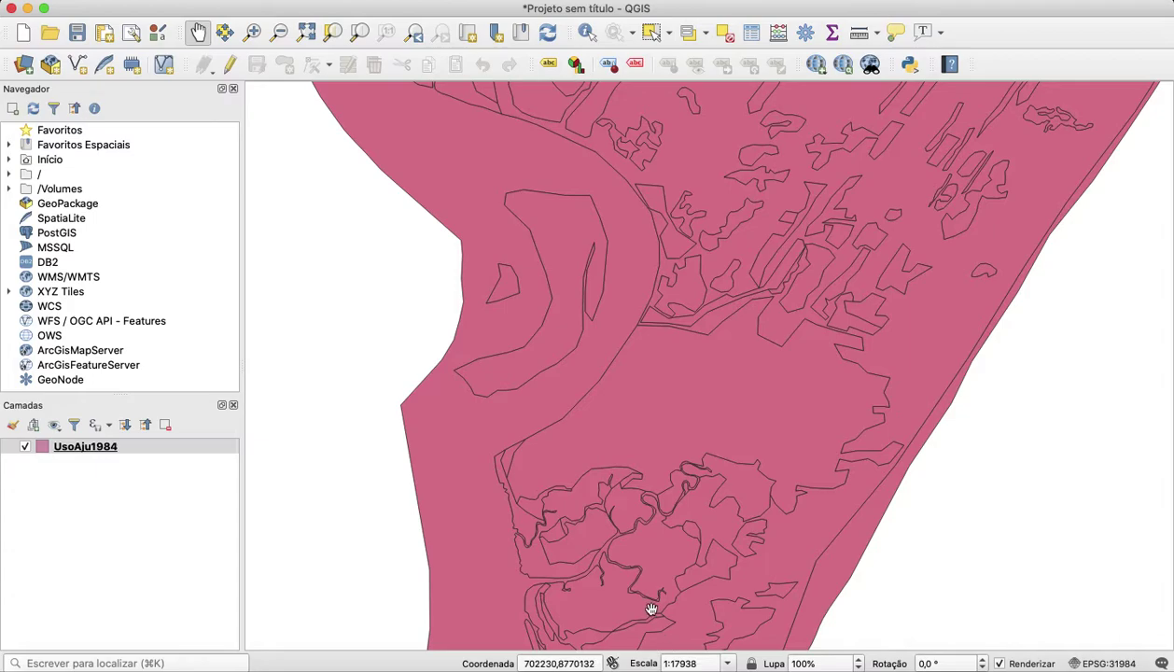
pyautogui.scroll(-3, 650, 557)
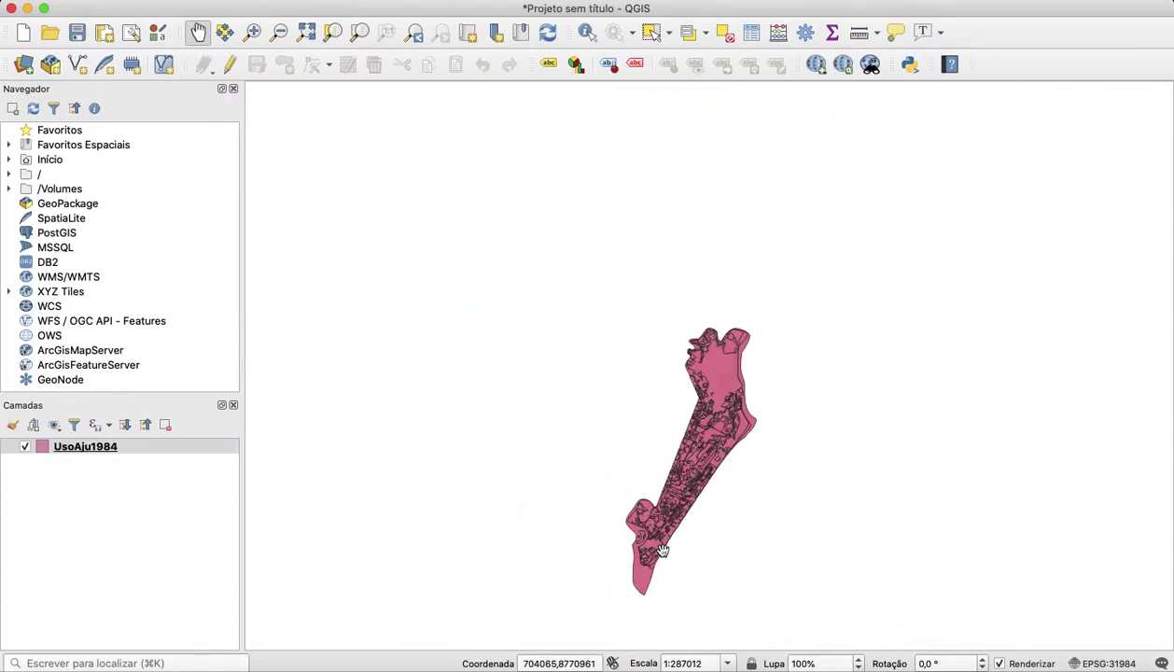
pyautogui.scroll(4, 663, 539)
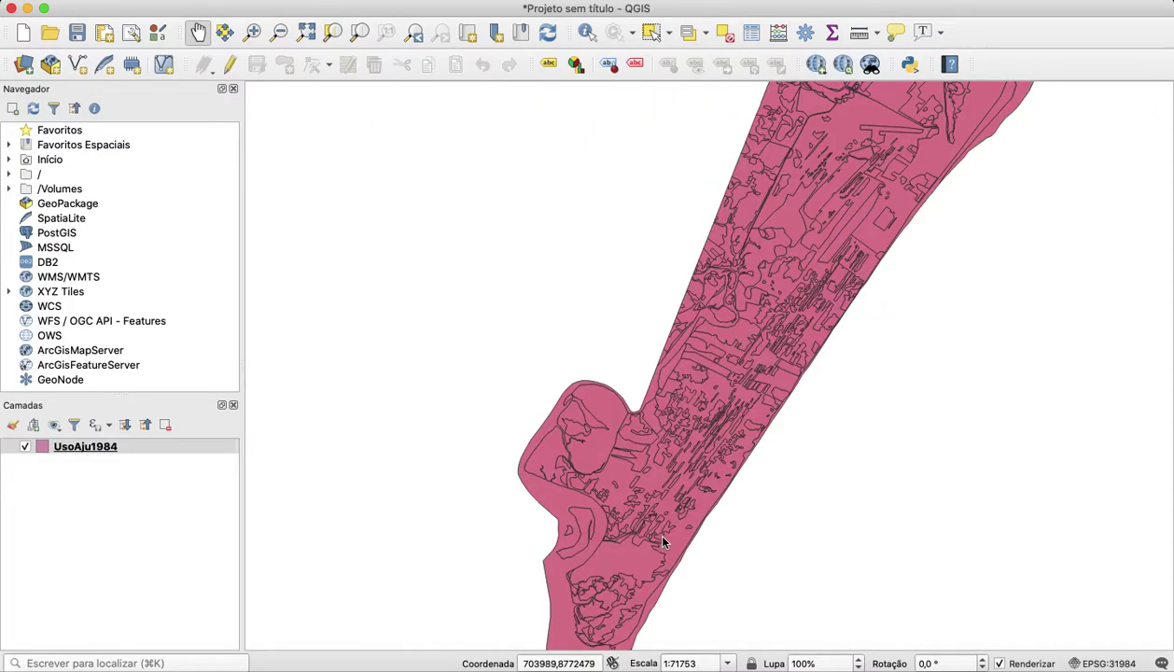
# - Set the UsoAju1984 layer's symbology to Categorizado on the id field and classify it with random colors
pyautogui.doubleClick(41, 450)
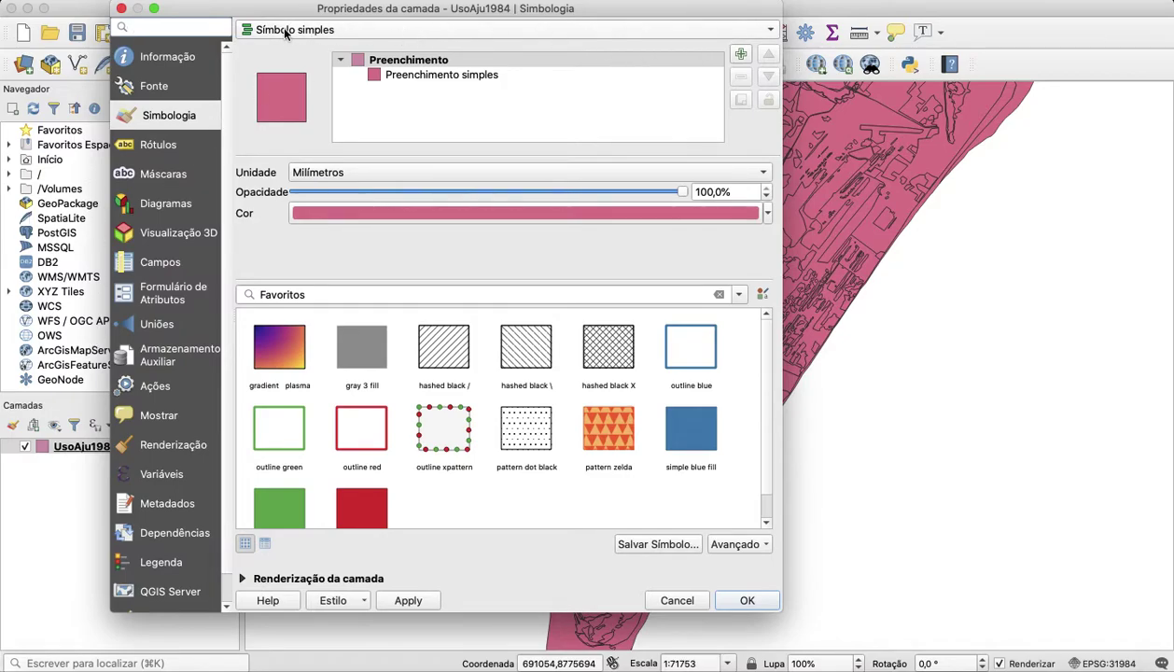
pyautogui.click(770, 32)
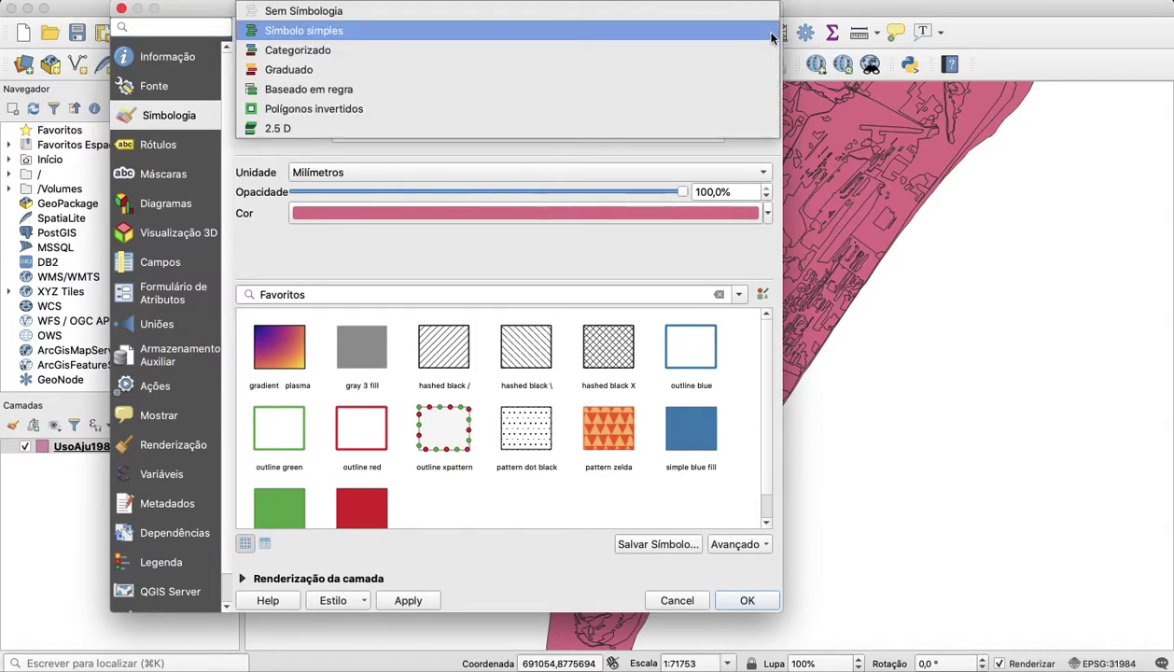
pyautogui.click(299, 53)
pyautogui.click(747, 54)
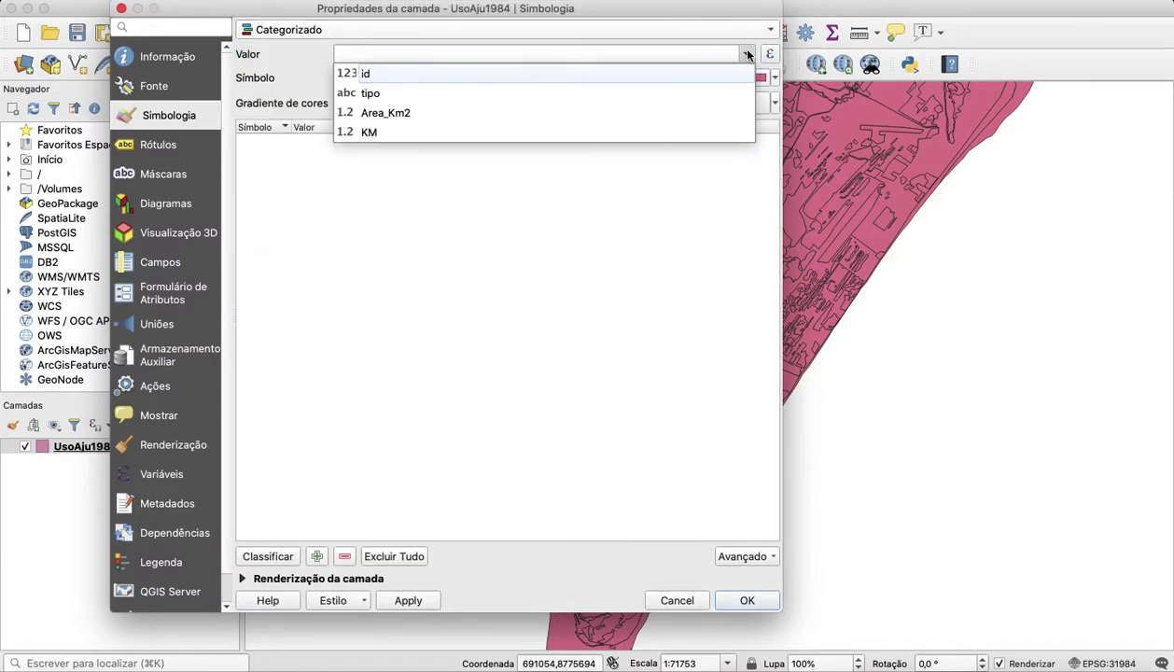
pyautogui.click(379, 75)
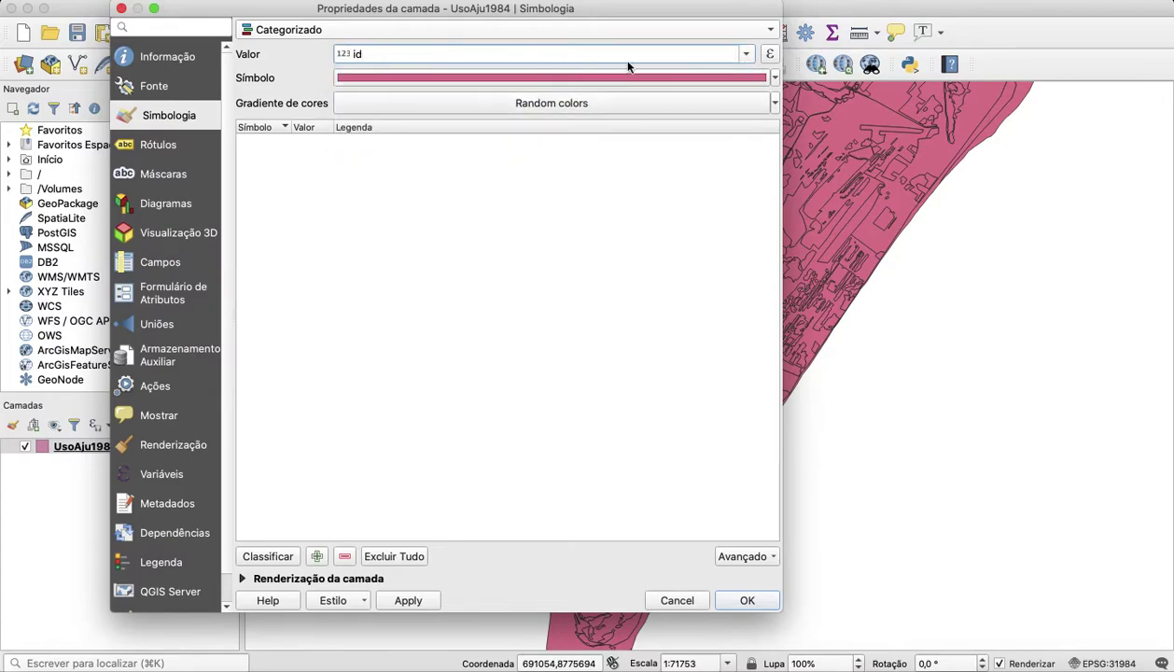
pyautogui.click(354, 53)
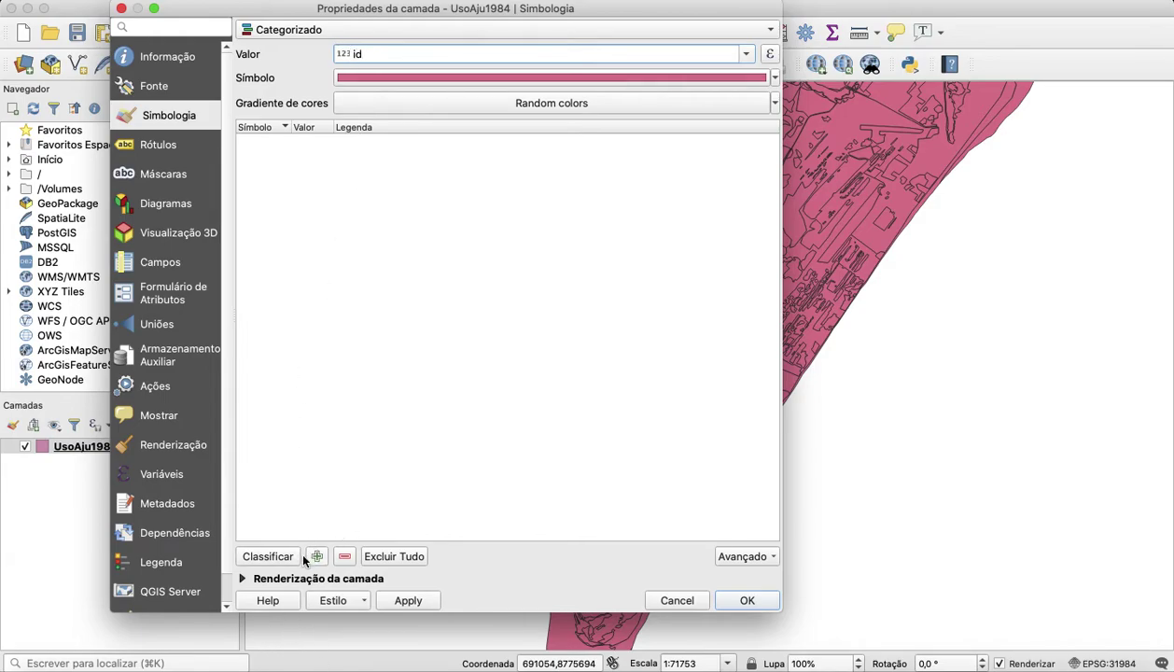
pyautogui.click(278, 557)
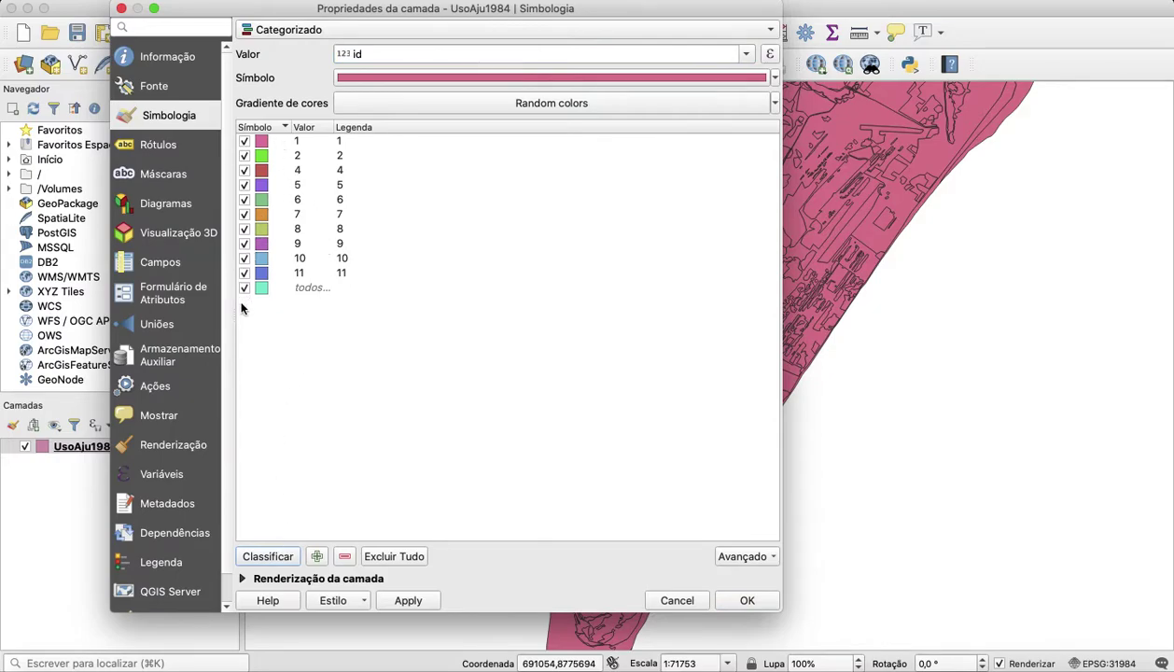
# - Look at the symbol settings of category 1 without changing them, and apply the categorized symbology to the layer
pyautogui.doubleClick(261, 141)
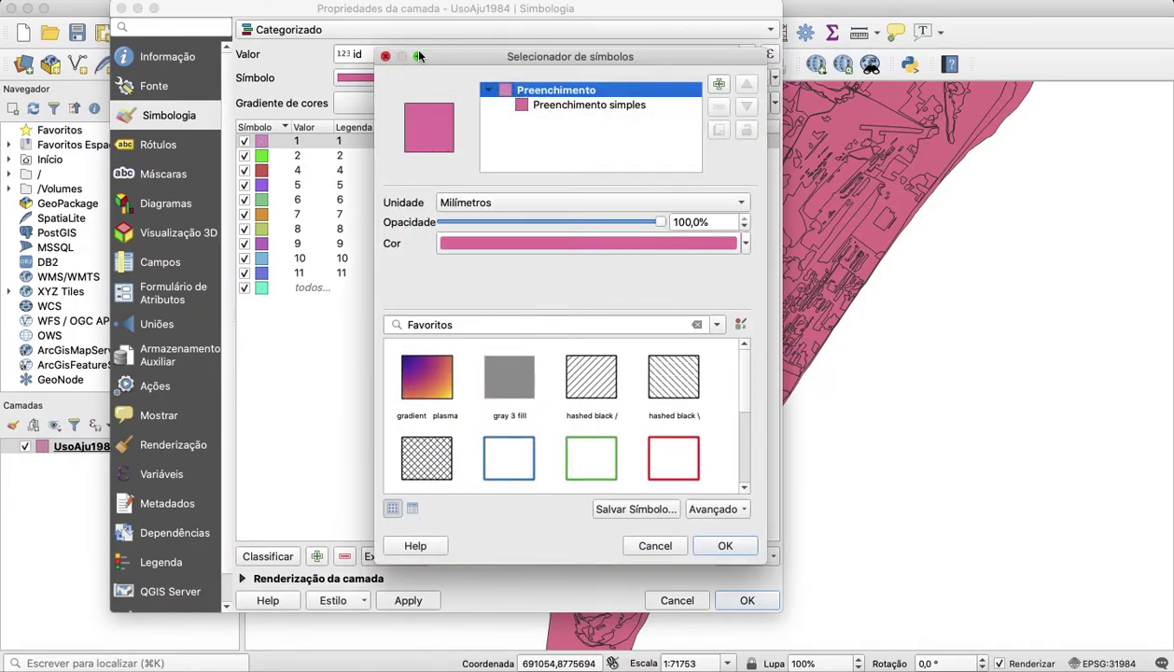
pyautogui.click(385, 57)
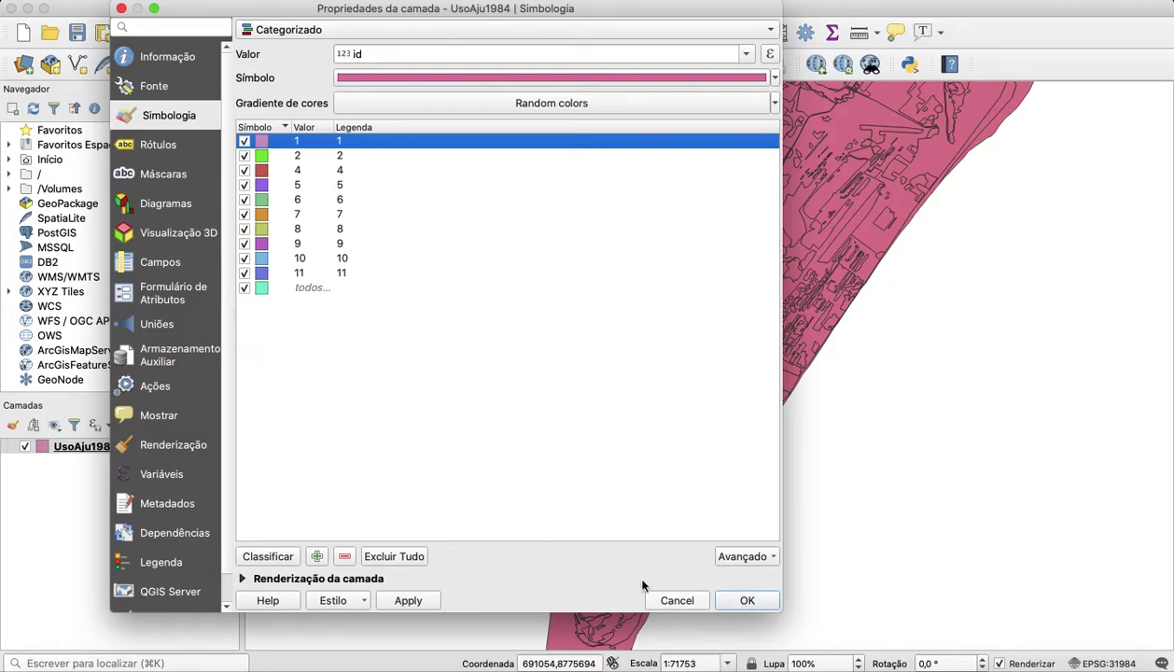
pyautogui.click(430, 603)
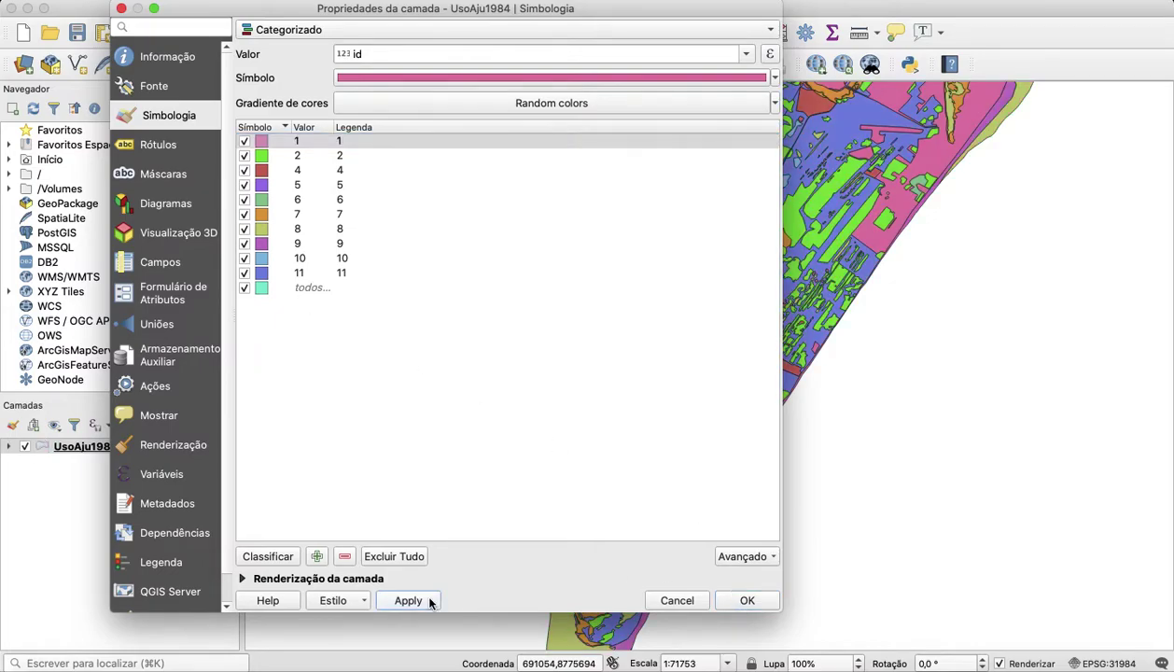
pyautogui.click(728, 602)
pyautogui.scroll(-1, 811, 246)
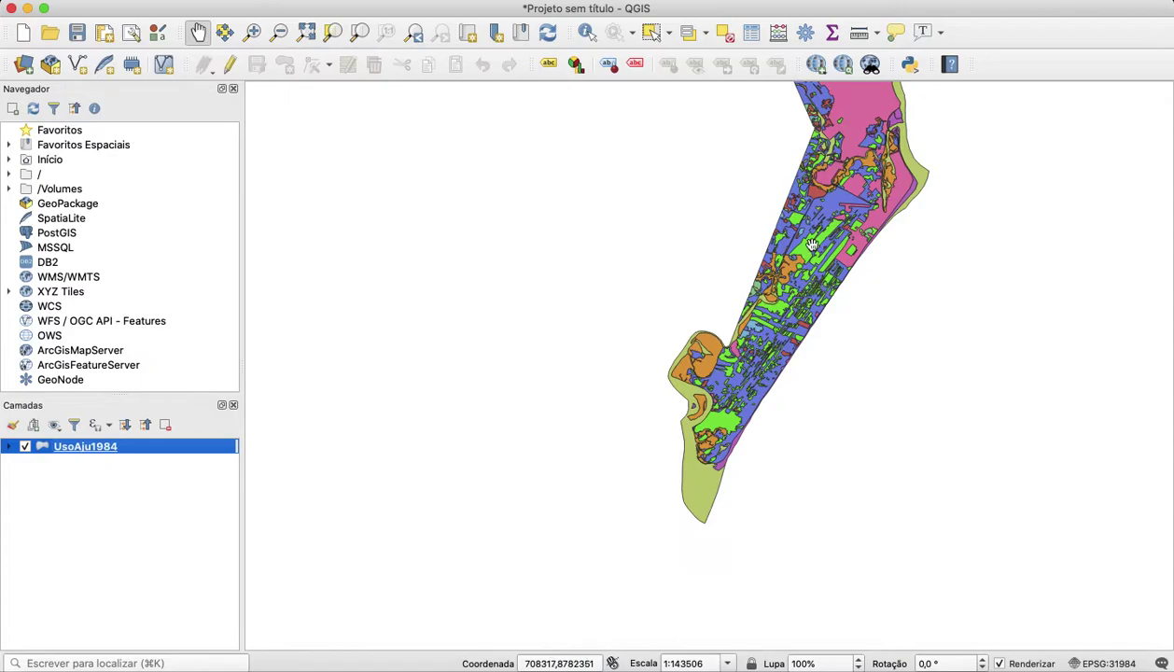
pyautogui.moveTo(811, 246); pyautogui.dragTo(608, 405)
pyautogui.moveTo(538, 591); pyautogui.dragTo(554, 559)
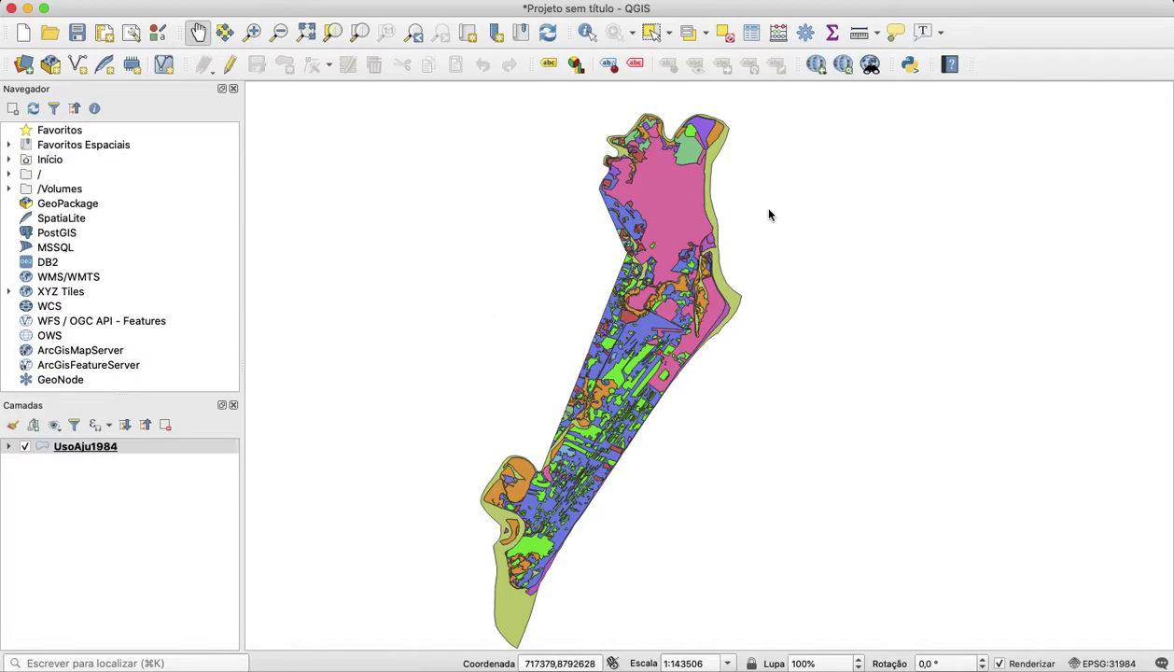
pyautogui.press('XF86AudioLowerVolume')
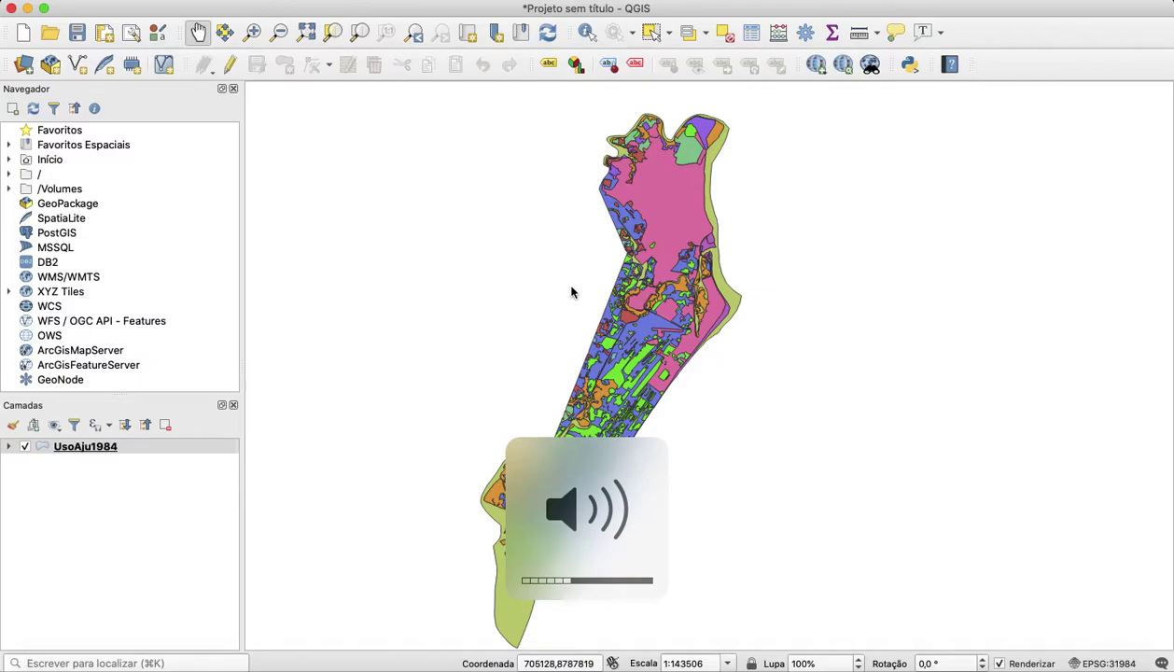
pyautogui.press('XF86AudioLowerVolume')
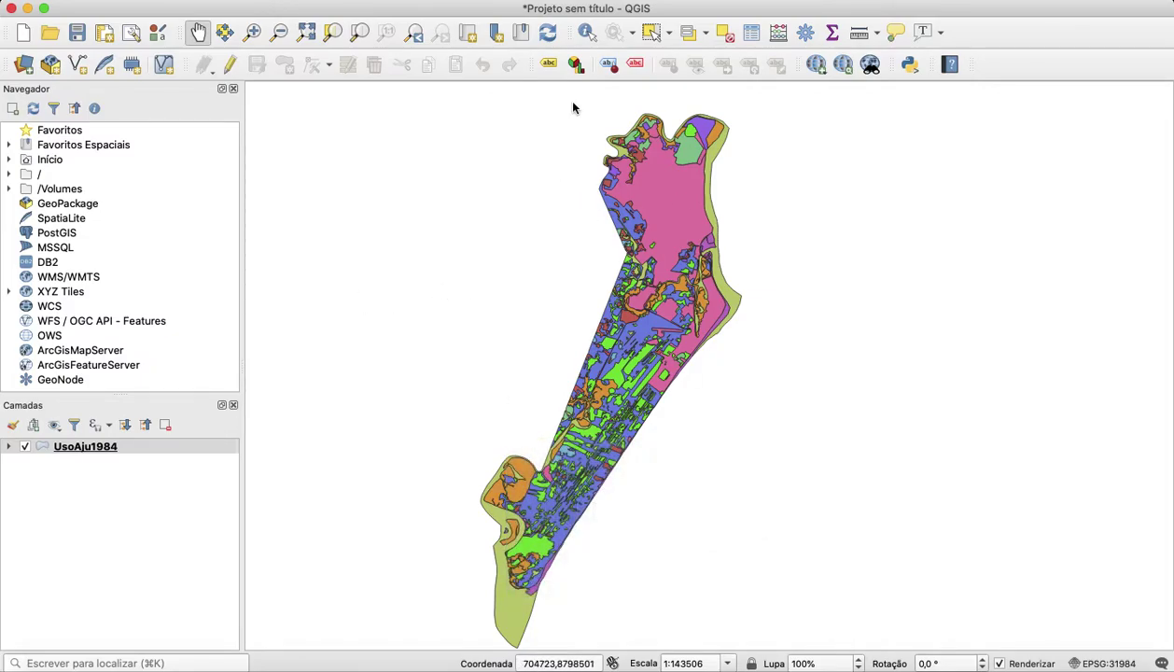
# - Identify the attributes of the large northern polygon, the eastern water strip, the coastal polygon beside it and polygons in the central and western areas
pyautogui.click(586, 34)
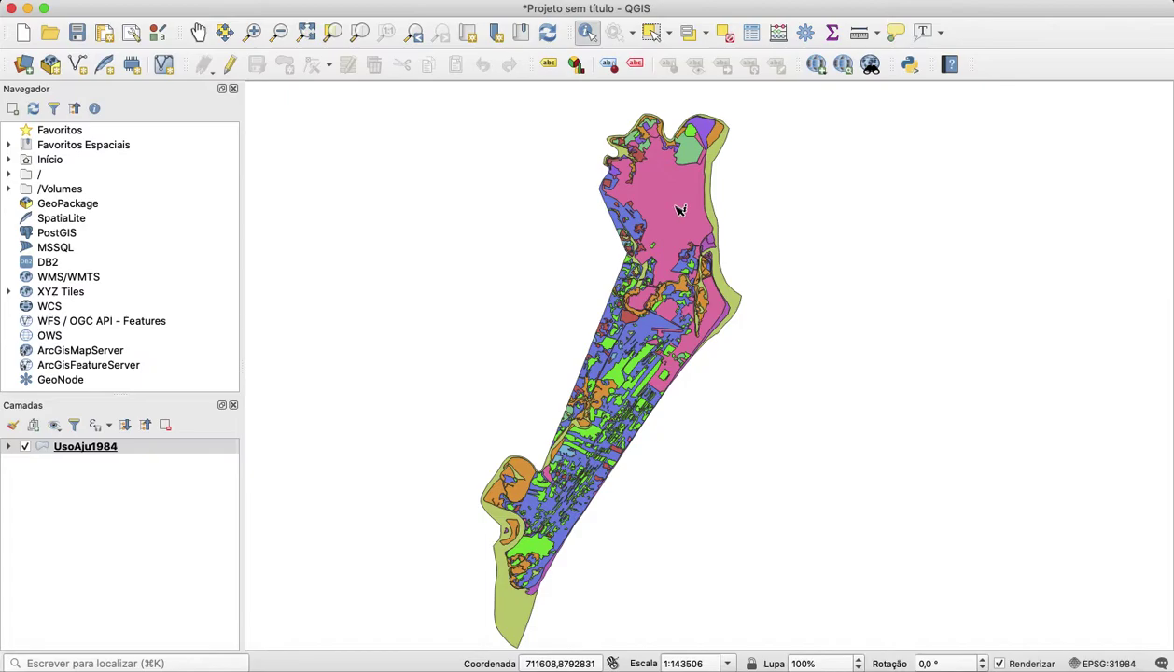
pyautogui.click(678, 206)
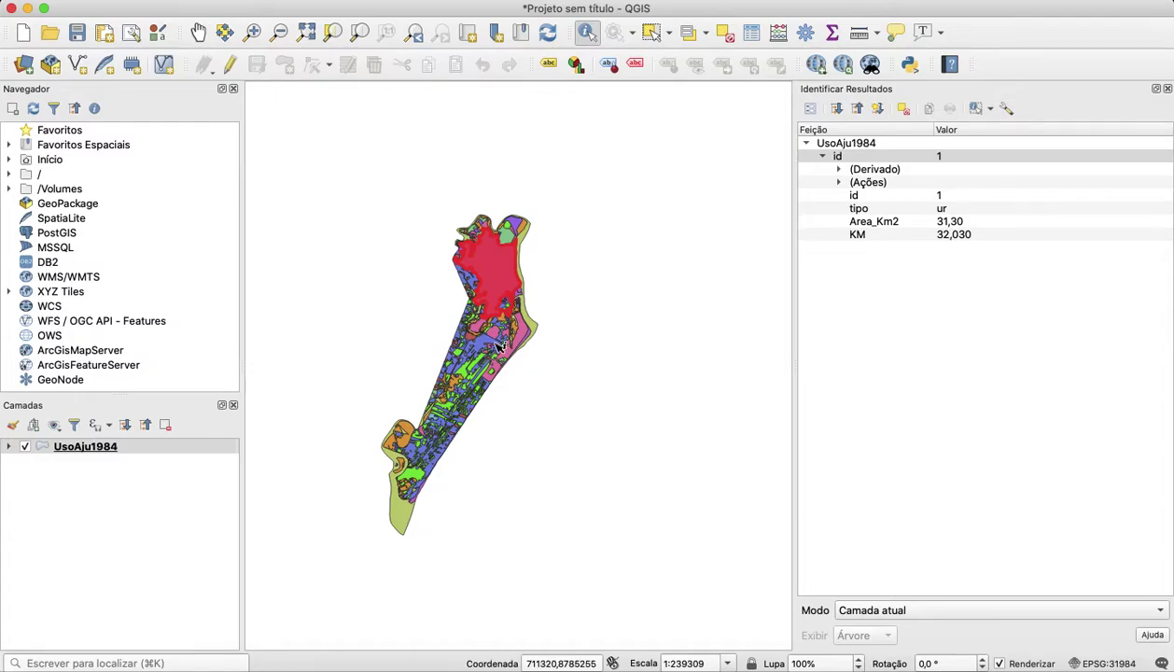
pyautogui.scroll(2, 500, 347)
pyautogui.scroll(2, 499, 348)
pyautogui.scroll(-2, 513, 341)
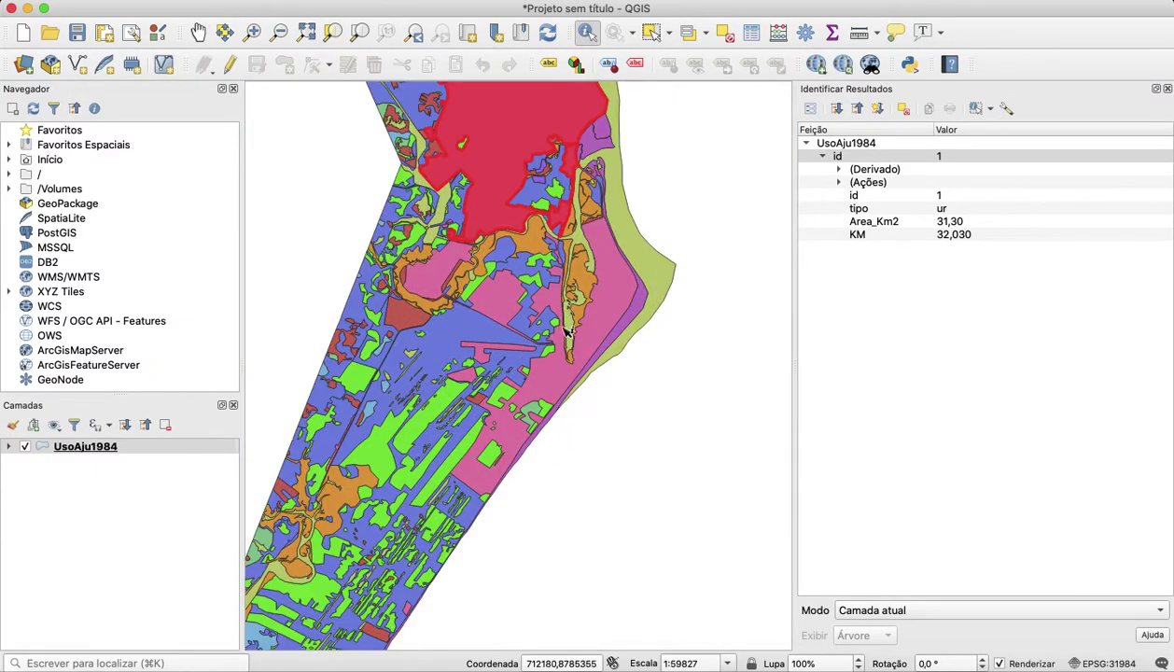
pyautogui.click(658, 277)
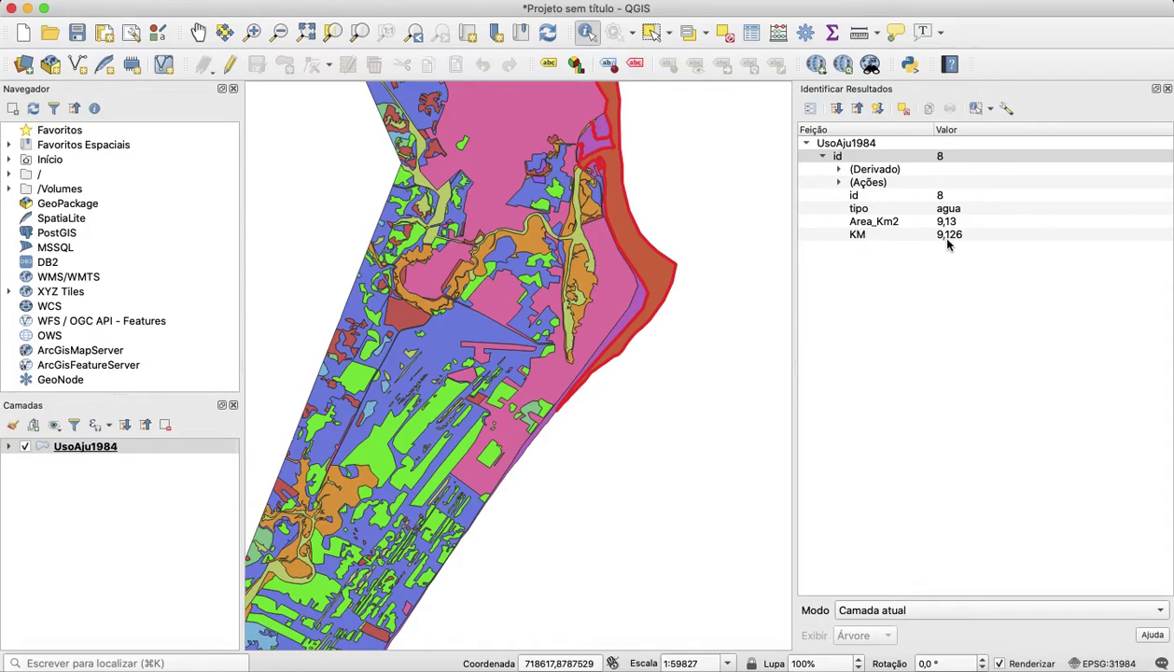
pyautogui.click(611, 303)
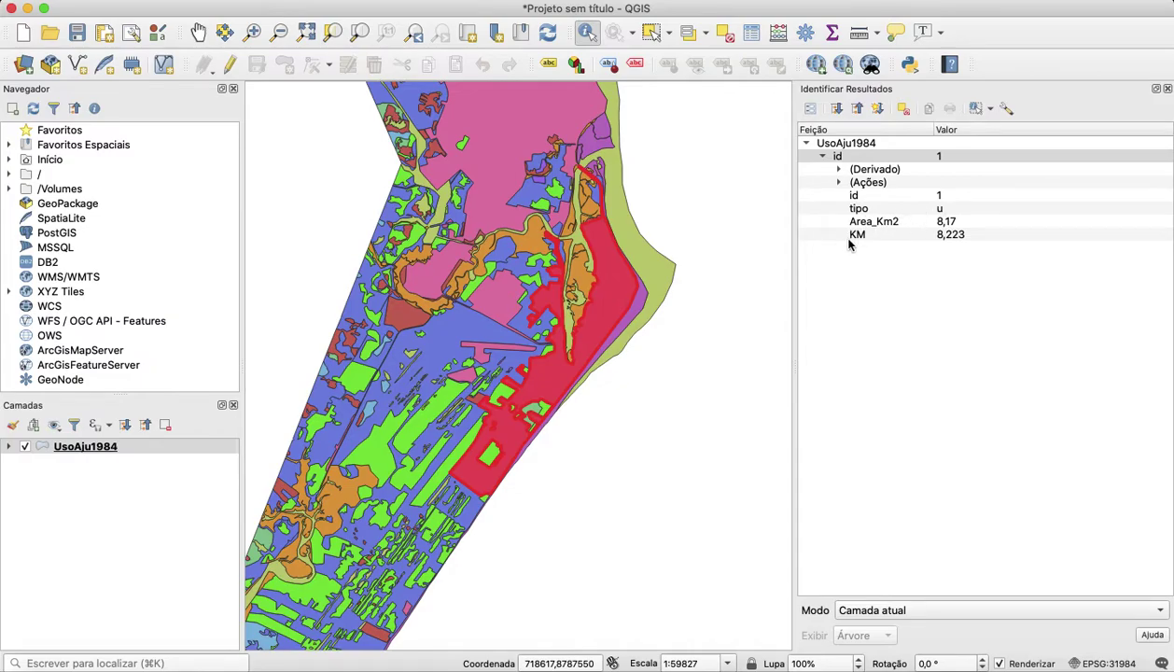
pyautogui.click(371, 443)
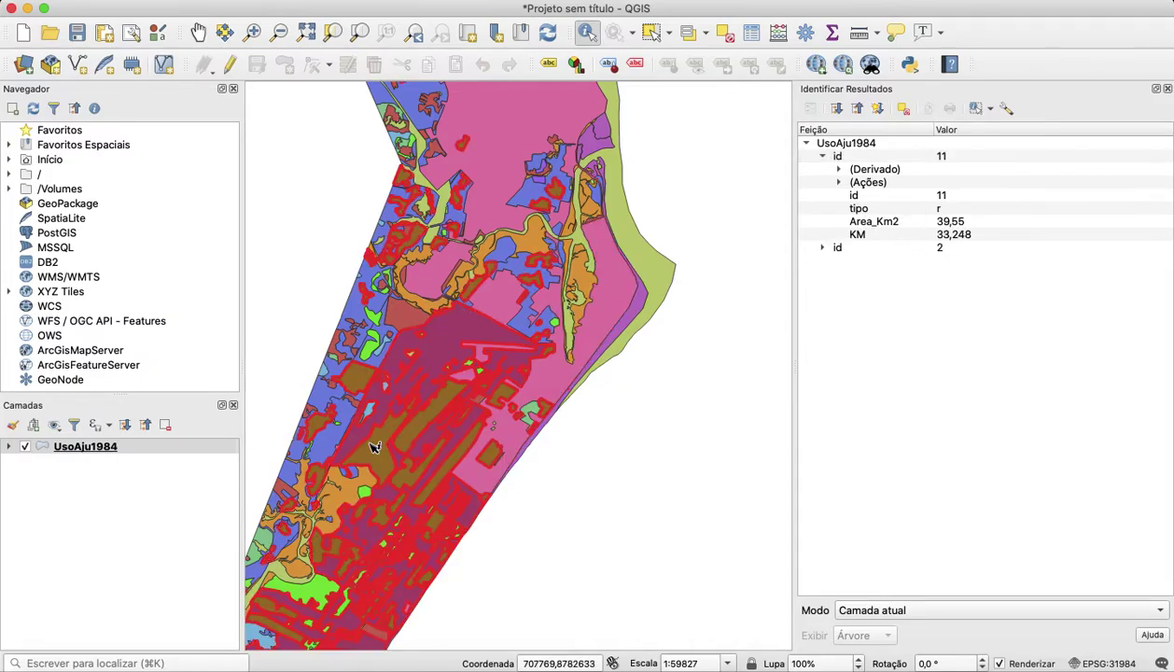
pyautogui.click(321, 393)
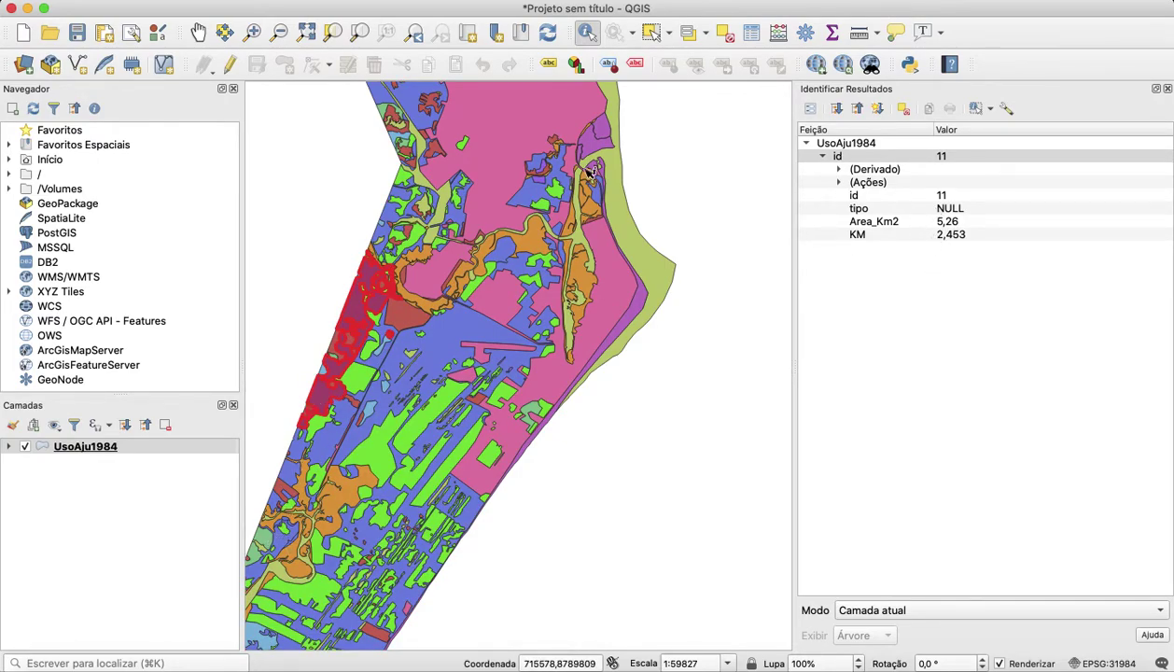
# - Identify the attributes of the large northern polygon and the polygon at the northeastern tip, and close the identify results
pyautogui.click(506, 122)
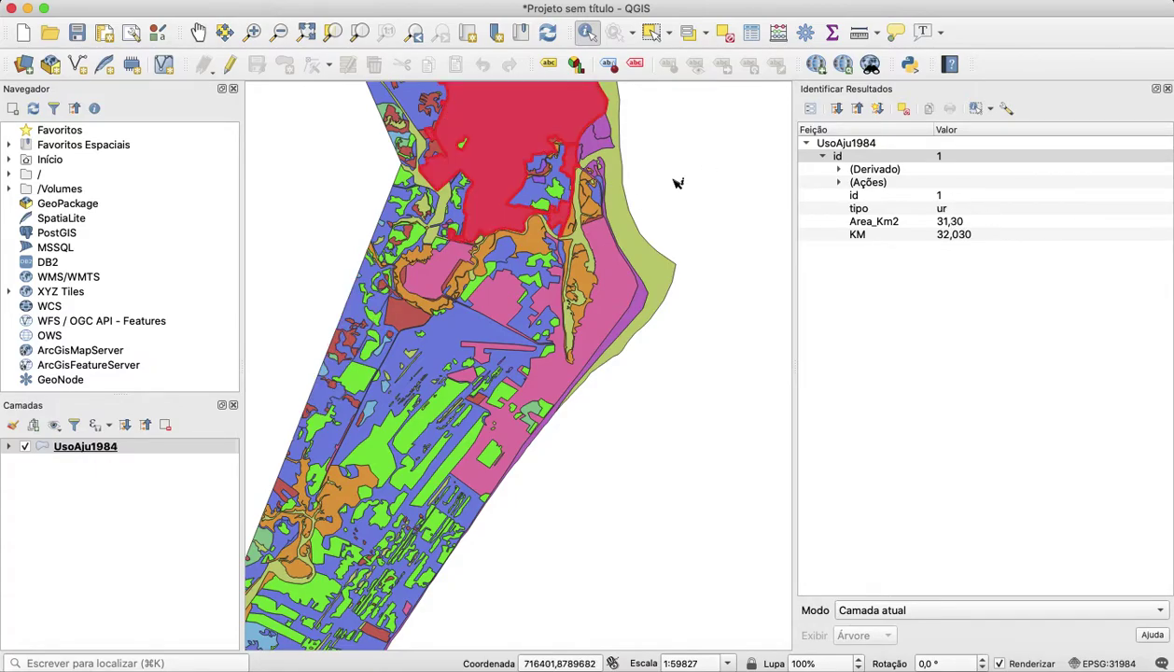
pyautogui.moveTo(431, 157); pyautogui.dragTo(477, 419)
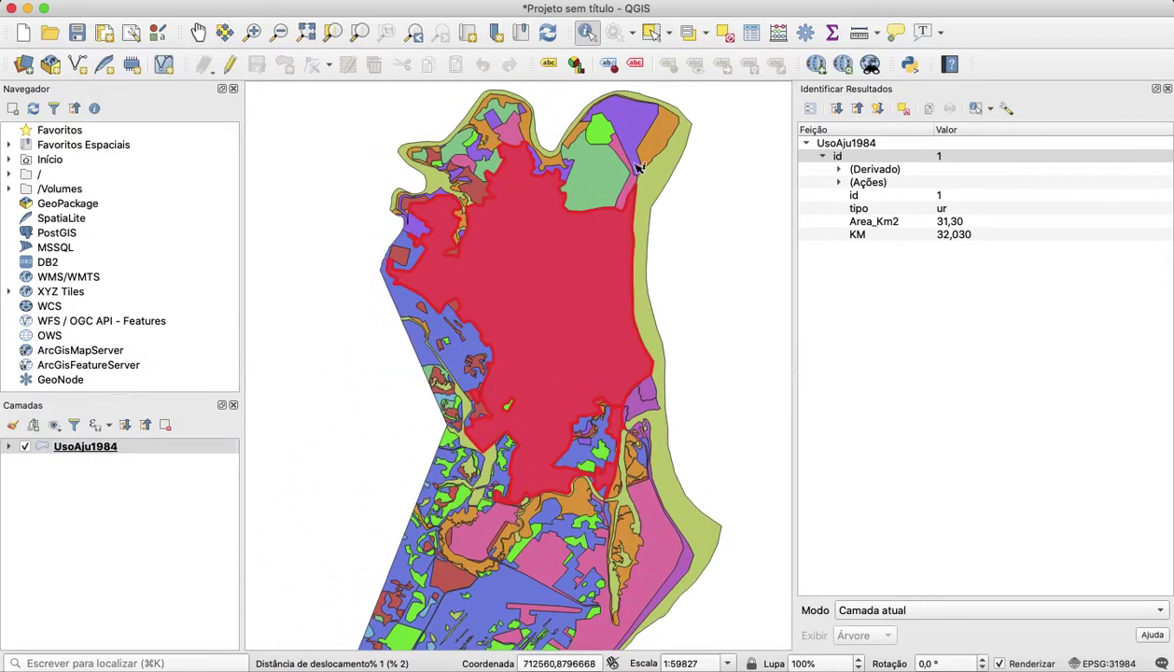
pyautogui.click(619, 136)
pyautogui.click(743, 232)
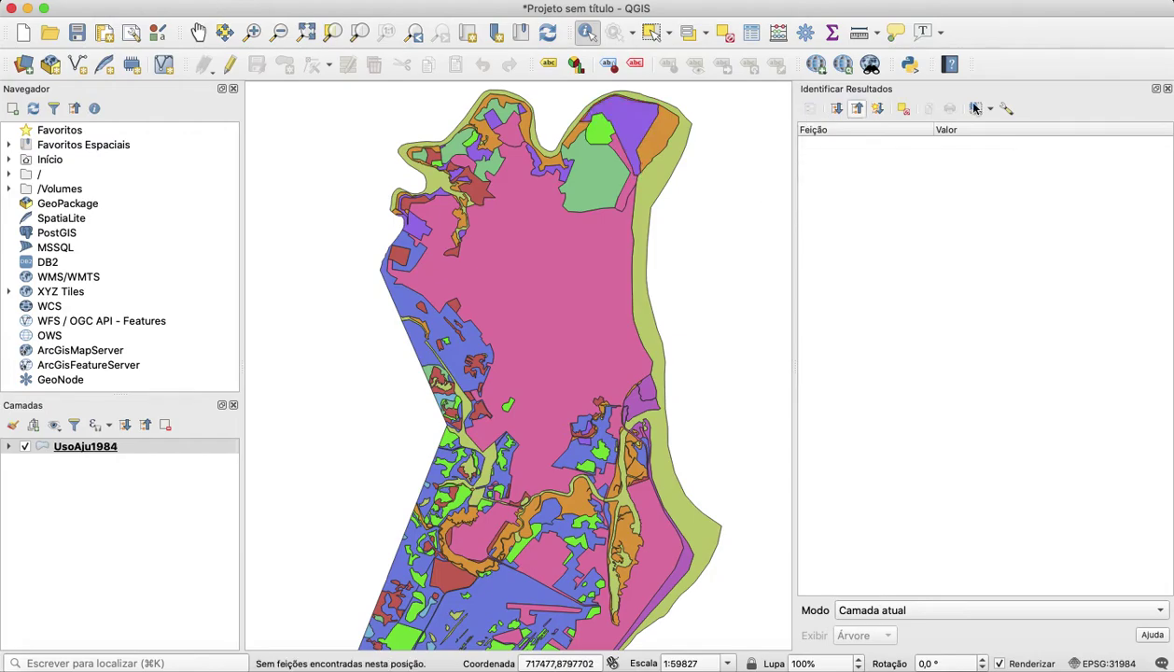
pyautogui.click(1168, 88)
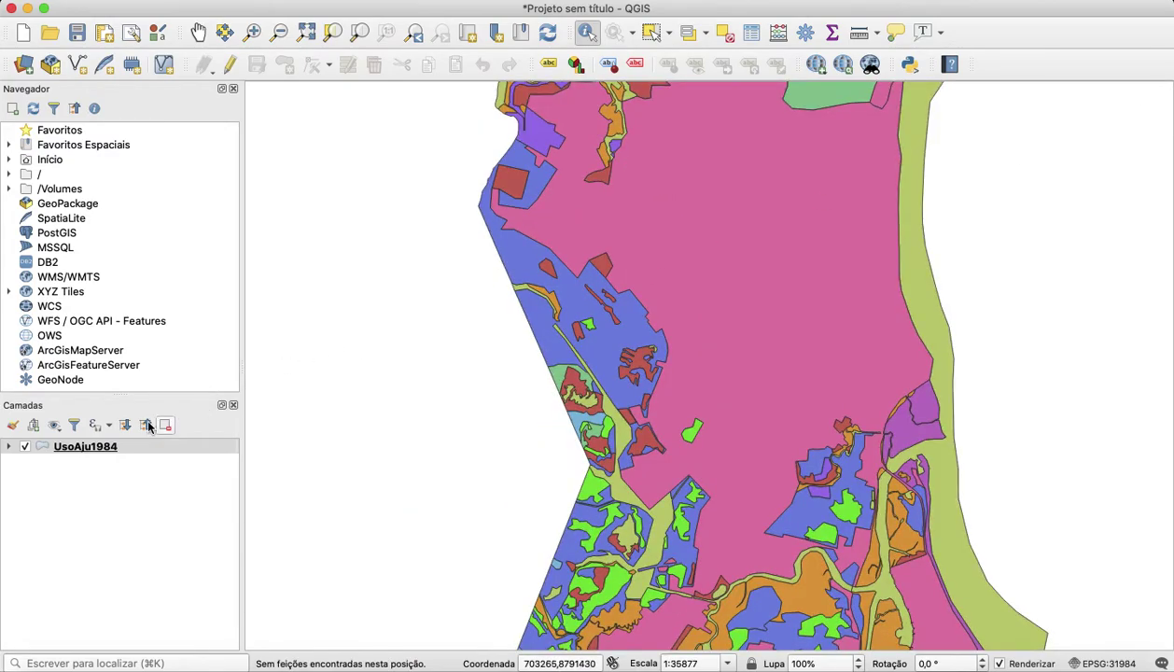
# - Open the attribute table of the UsoAju1984 layer, look through its id, tipo, Area_Km2 and KM records, and close it
pyautogui.rightClick(118, 450)
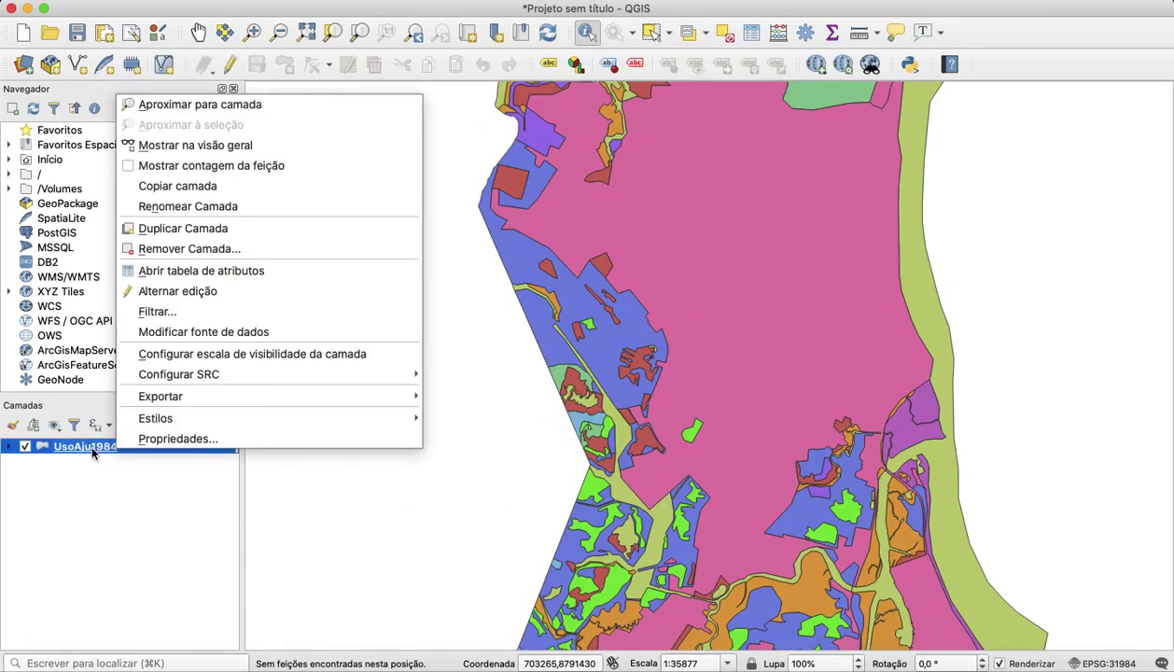
pyautogui.rightClick(92, 453)
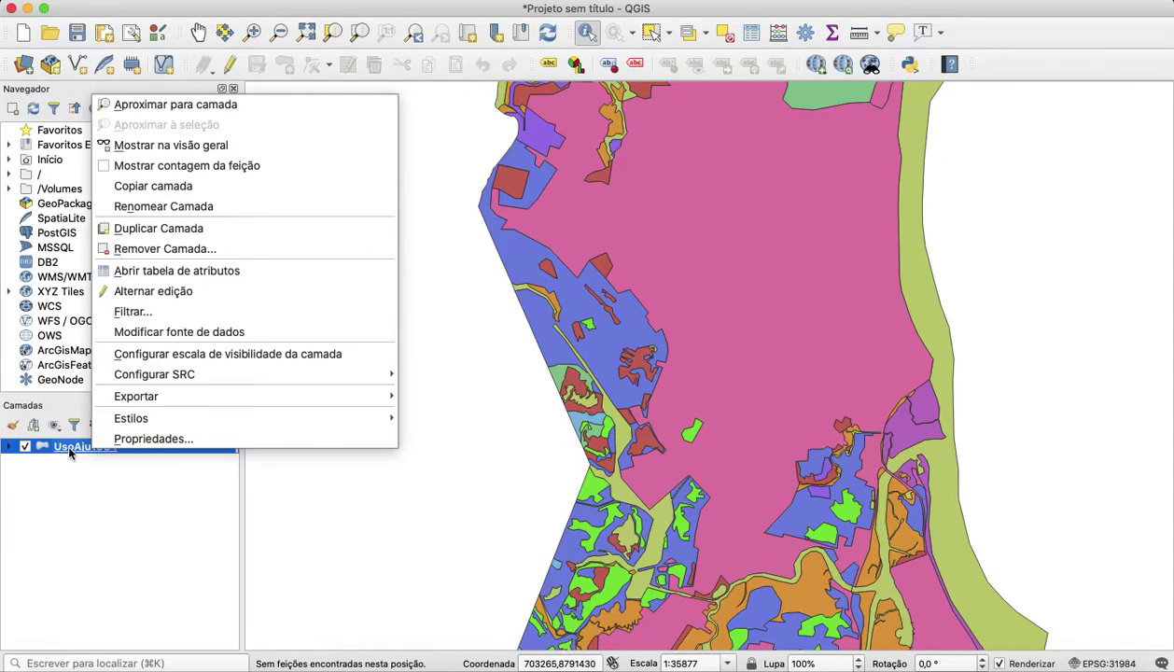
pyautogui.rightClick(69, 452)
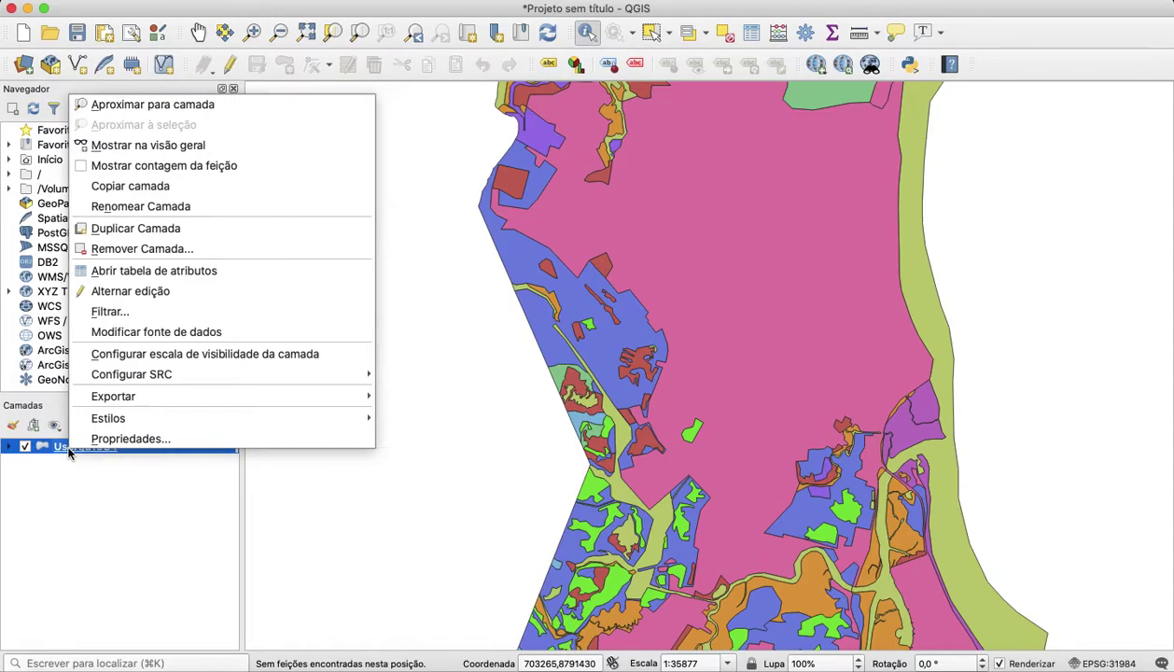
pyautogui.click(139, 271)
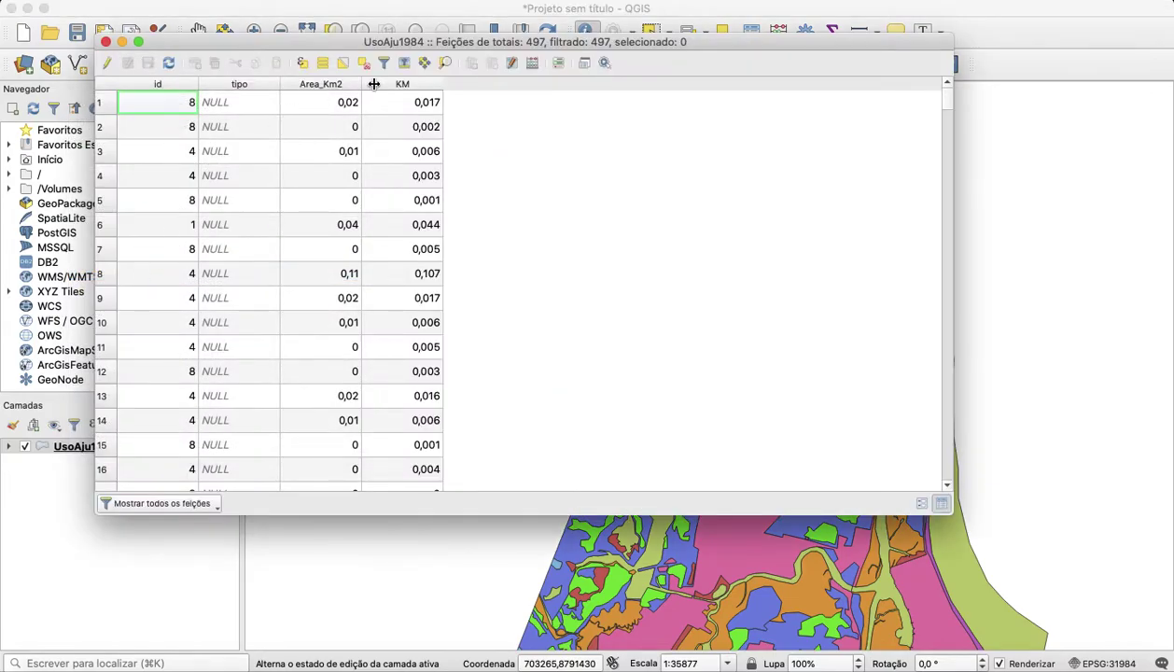
pyautogui.moveTo(426, 44); pyautogui.dragTo(674, 11)
pyautogui.scroll(-15, 394, 167)
pyautogui.scroll(-20, 399, 319)
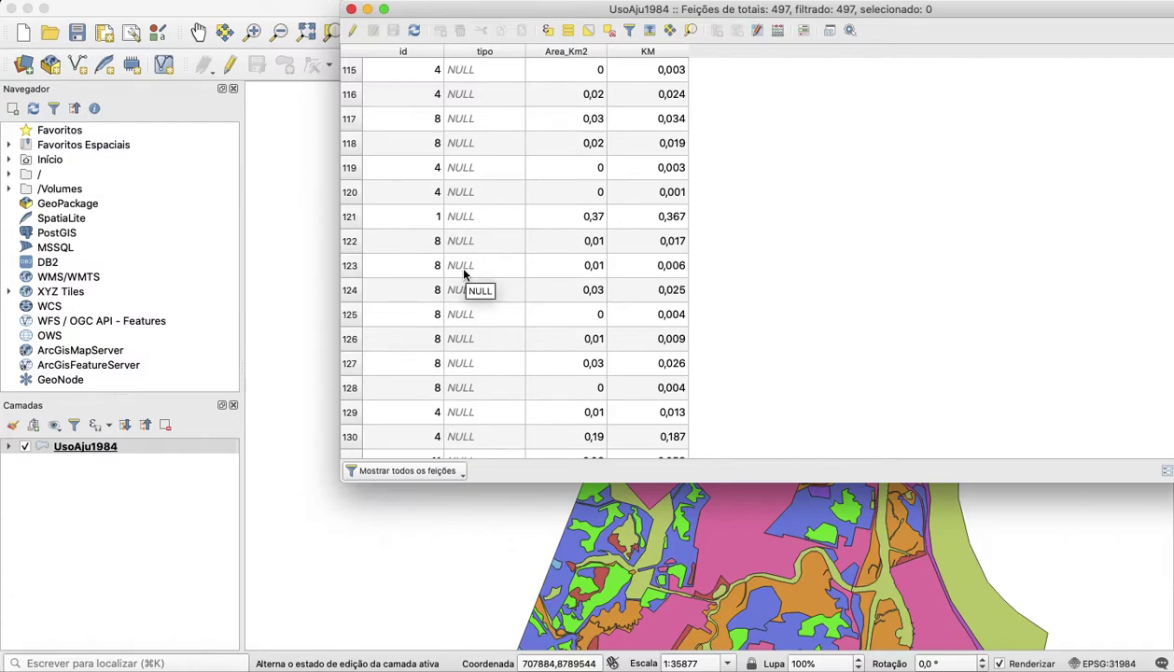
pyautogui.scroll(-3, 443, 263)
pyautogui.scroll(2, 448, 265)
pyautogui.scroll(20, 624, 191)
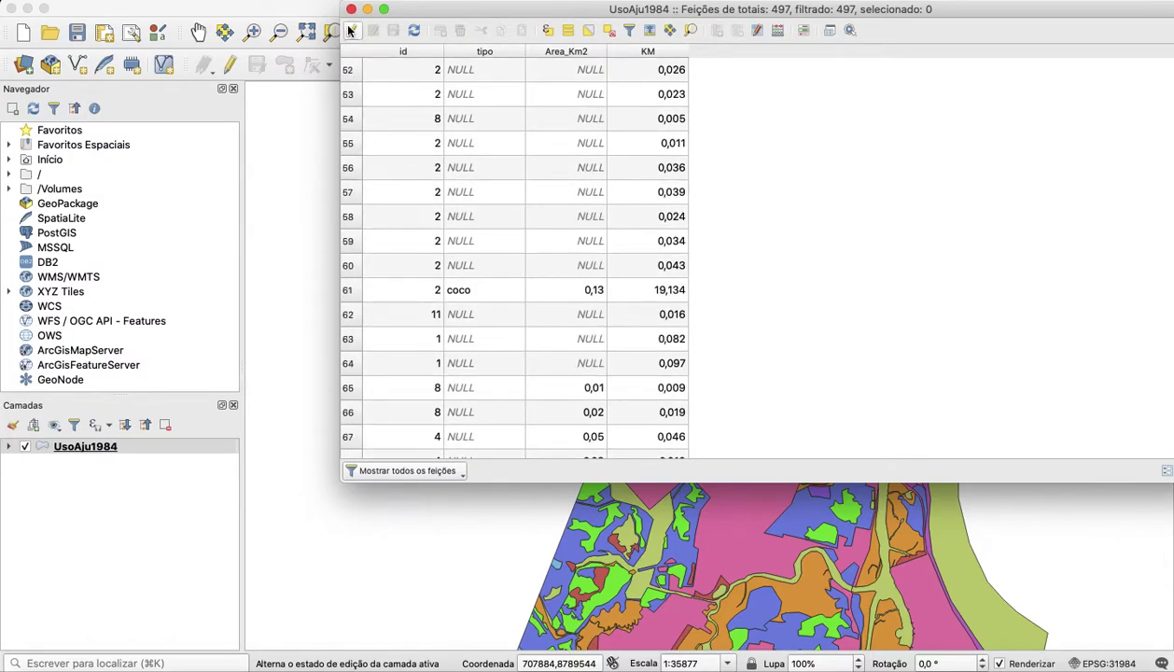
pyautogui.click(352, 11)
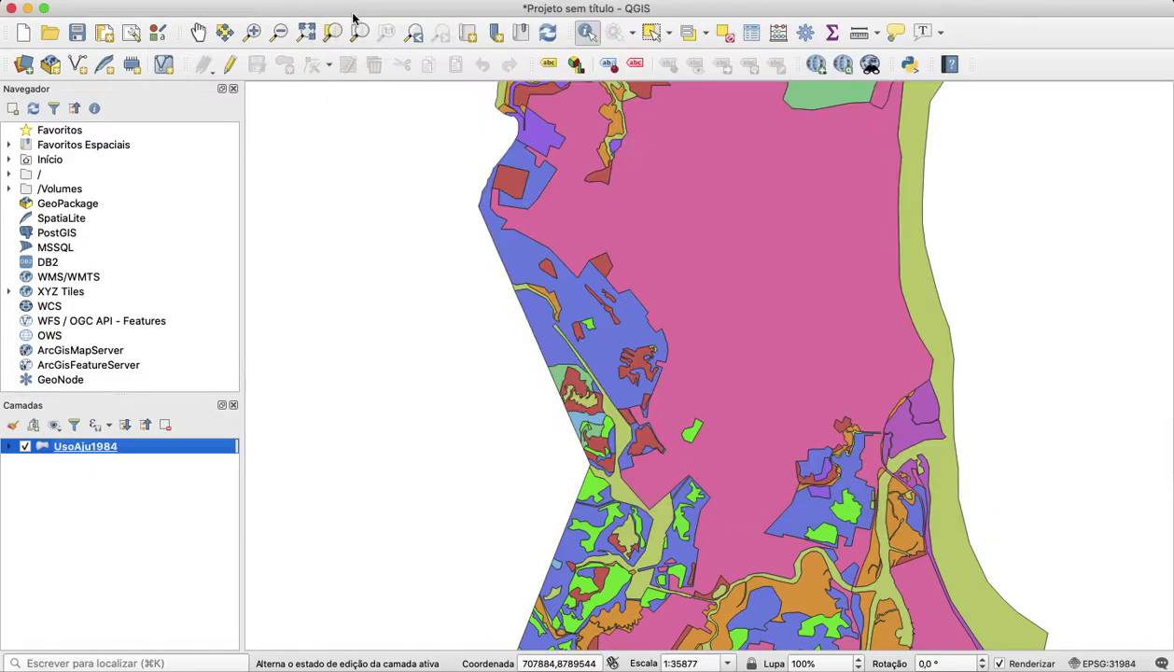
pyautogui.scroll(-1, 471, 304)
pyautogui.moveTo(403, 373); pyautogui.dragTo(436, 308)
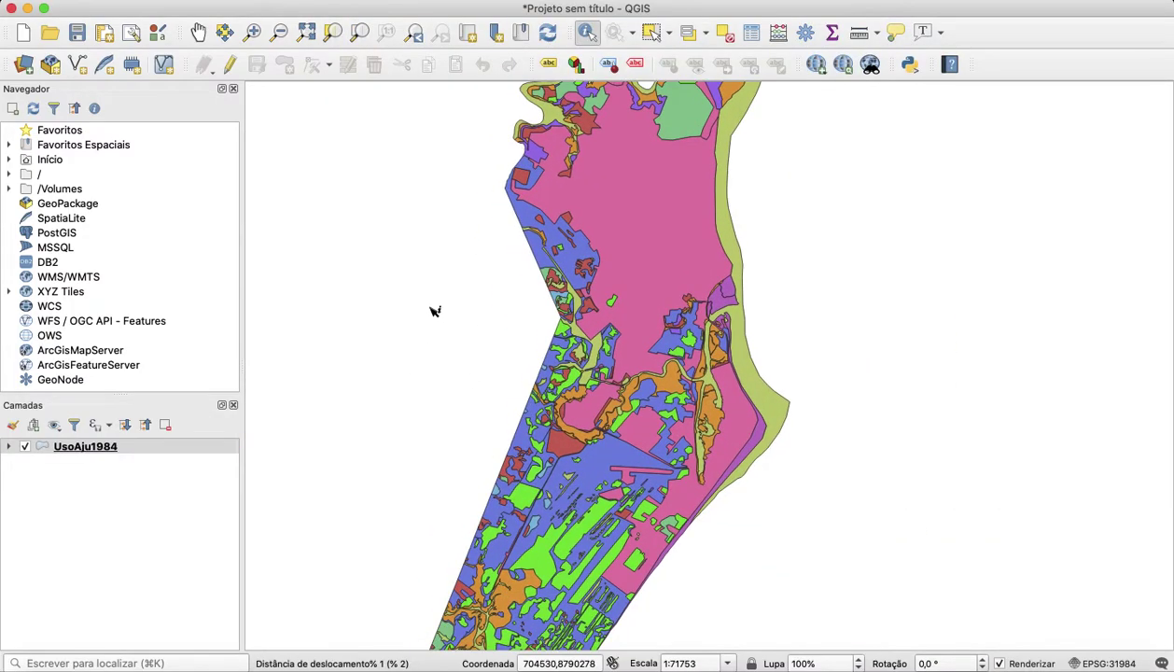
pyautogui.scroll(-2, 437, 311)
pyautogui.scroll(1, 439, 319)
pyautogui.moveTo(438, 318); pyautogui.dragTo(555, 262)
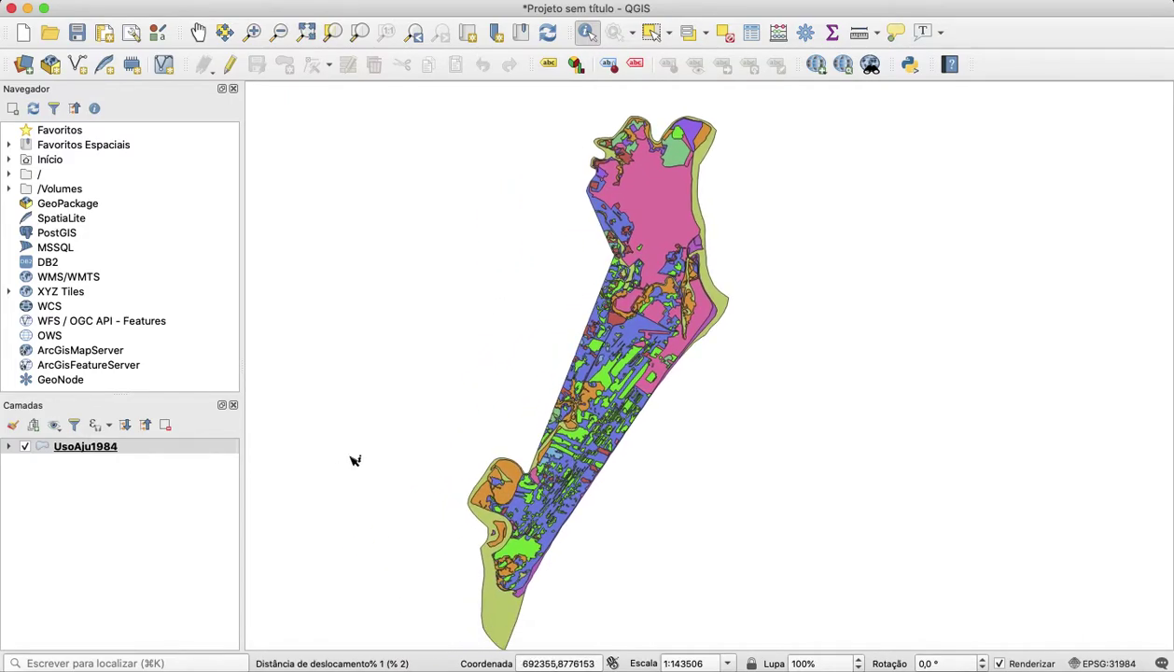
# - Switch to the Google Chrome window and search Google for "ibge shapefile"
pyautogui.hotkey('ctrl', 'Up')
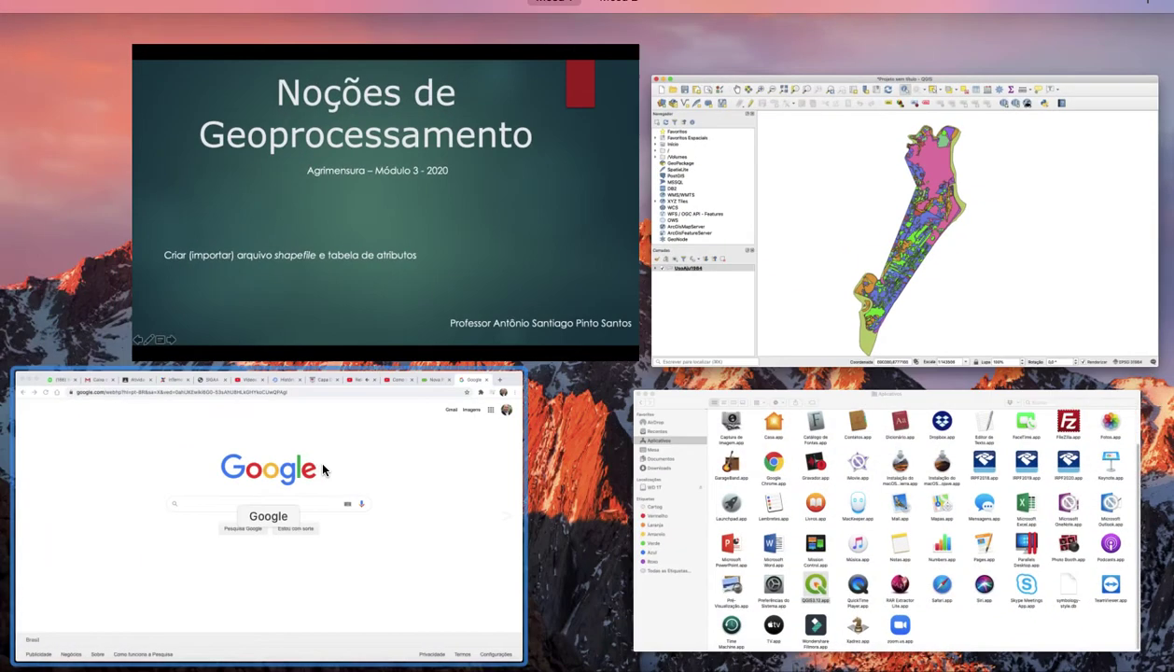
pyautogui.click(398, 421)
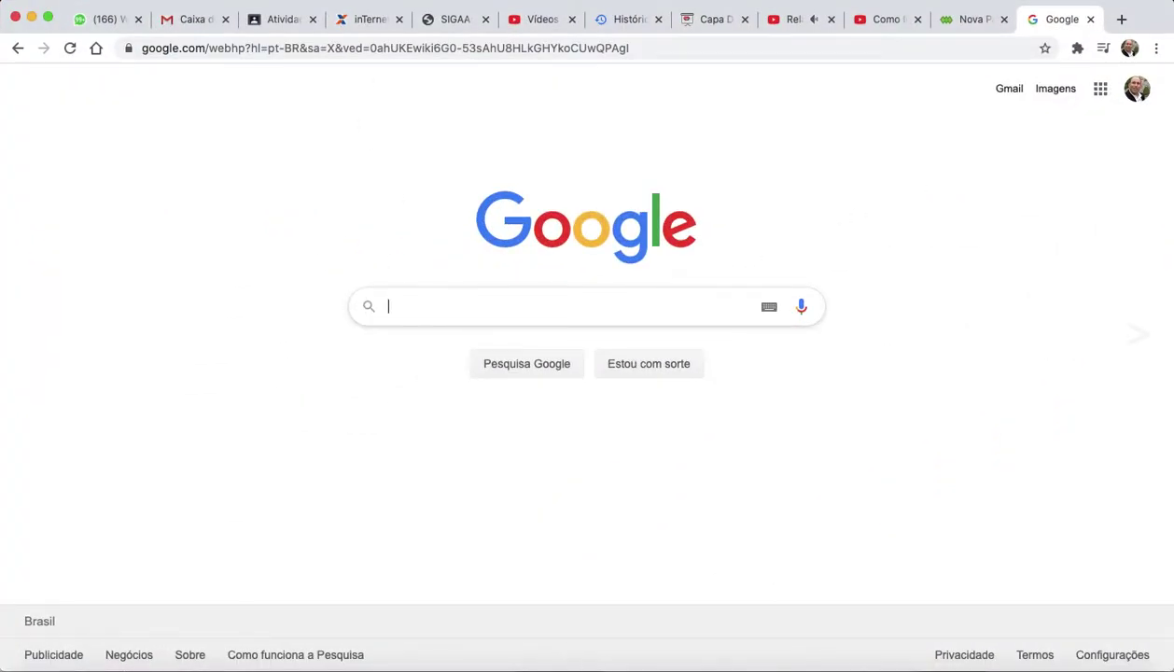
pyautogui.write('ibg')
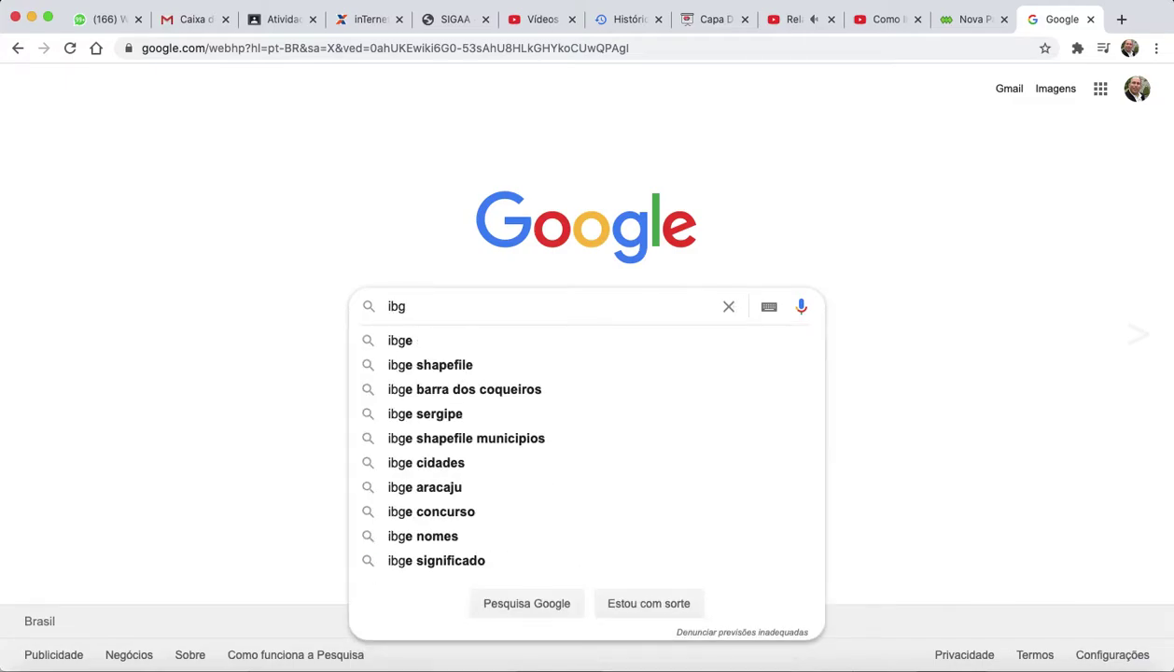
pyautogui.click(464, 358)
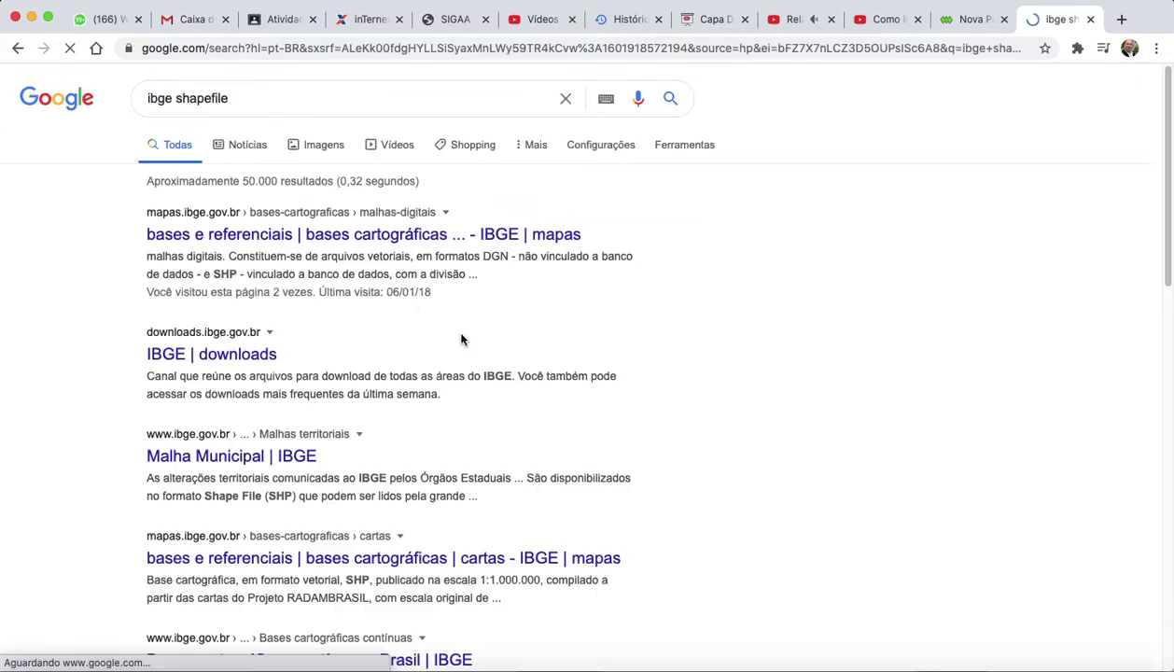
# - Shorten the Google search to "ibge" and open the Portal do IBGE website from the results
pyautogui.click(241, 105)
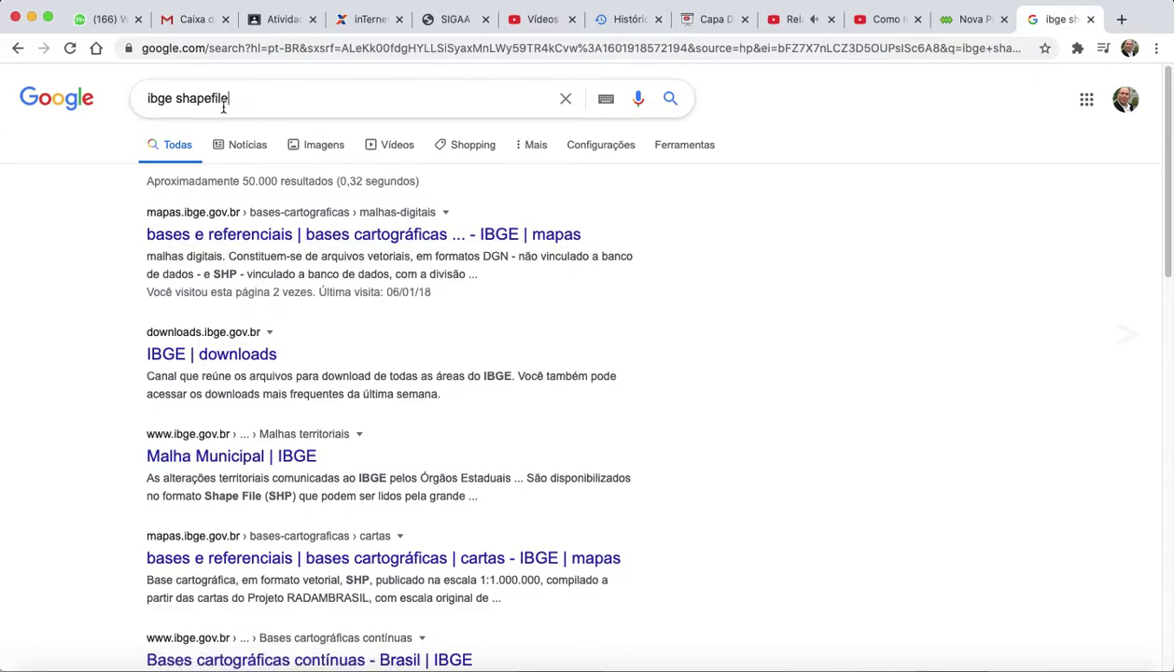
pyautogui.doubleClick(180, 106)
pyautogui.press('BackSpace')
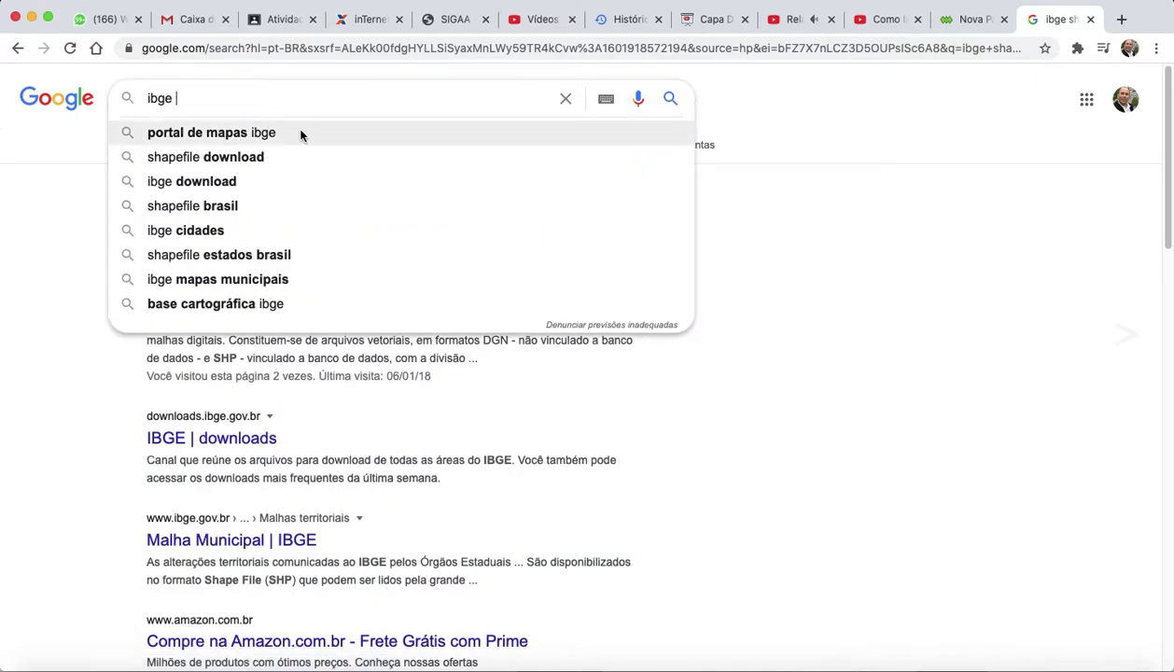
pyautogui.press('Return')
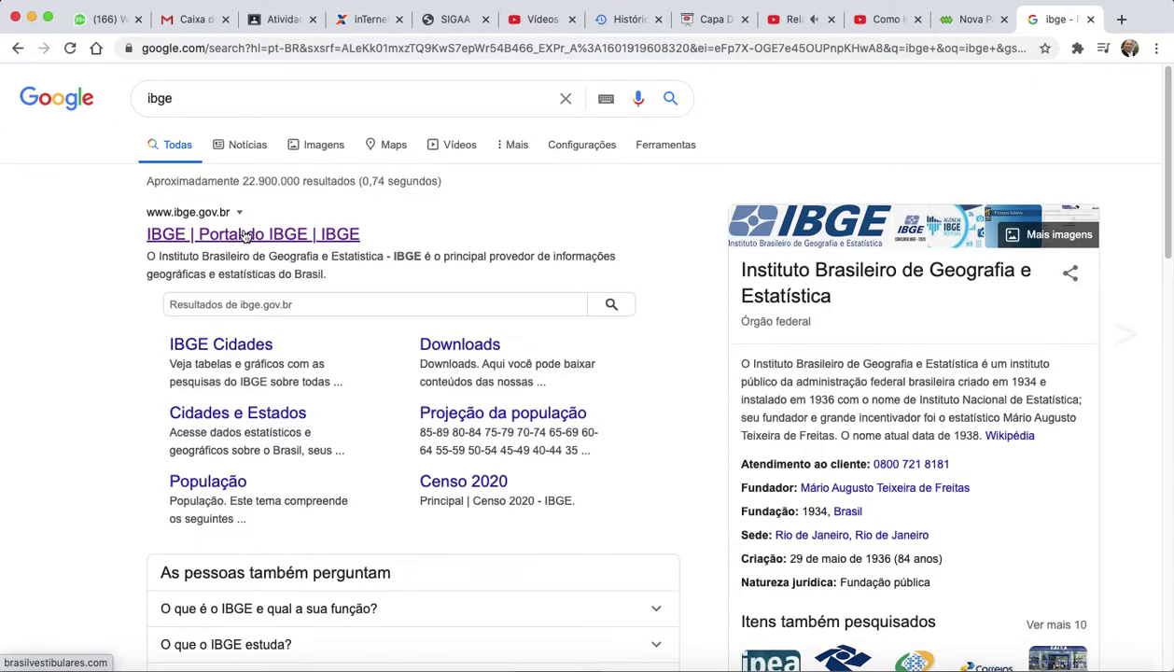
pyautogui.click(245, 235)
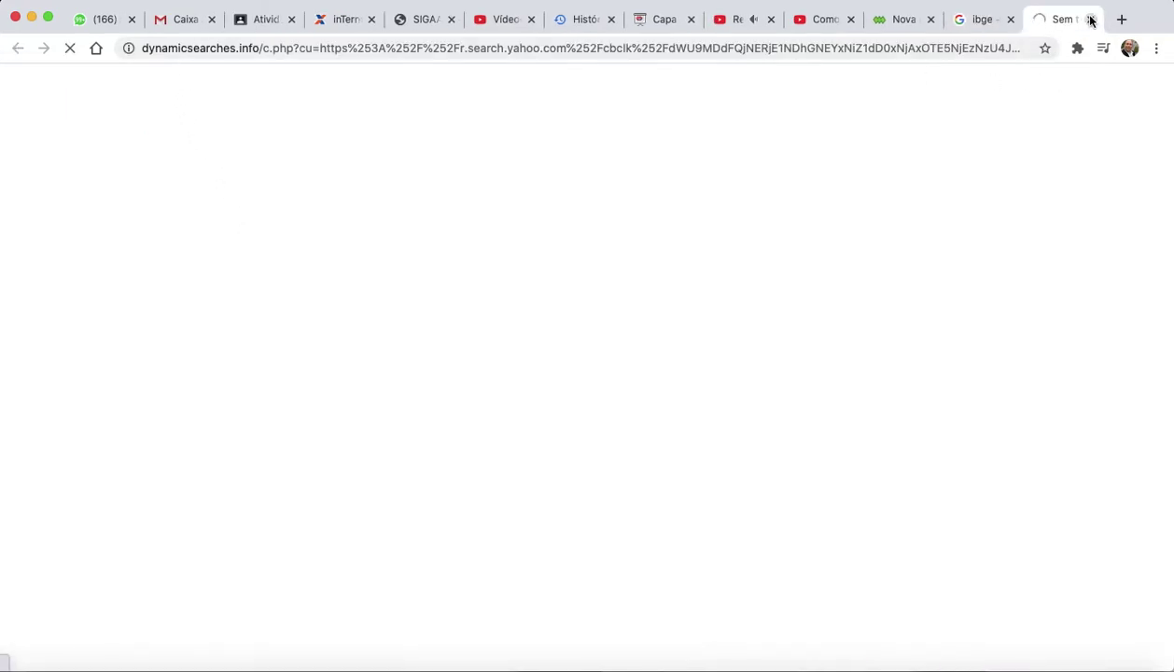
pyautogui.click(230, 402)
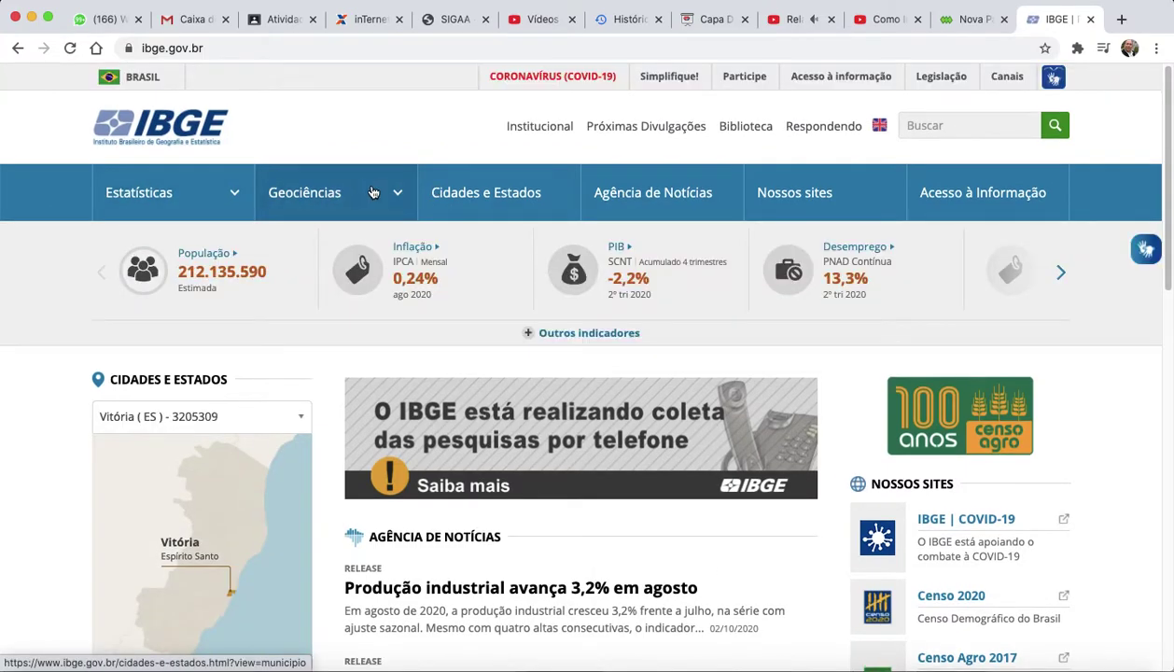
# - Open the Geociências downloads page of the IBGE site and bring its folder list into view
pyautogui.click(396, 203)
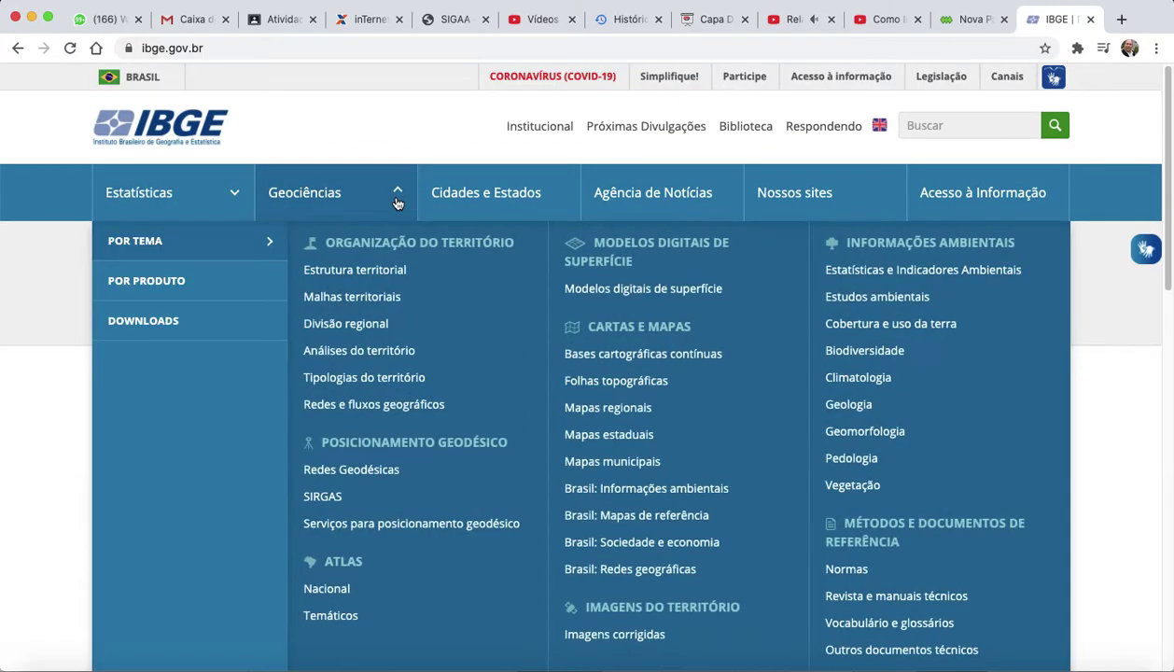
pyautogui.click(147, 329)
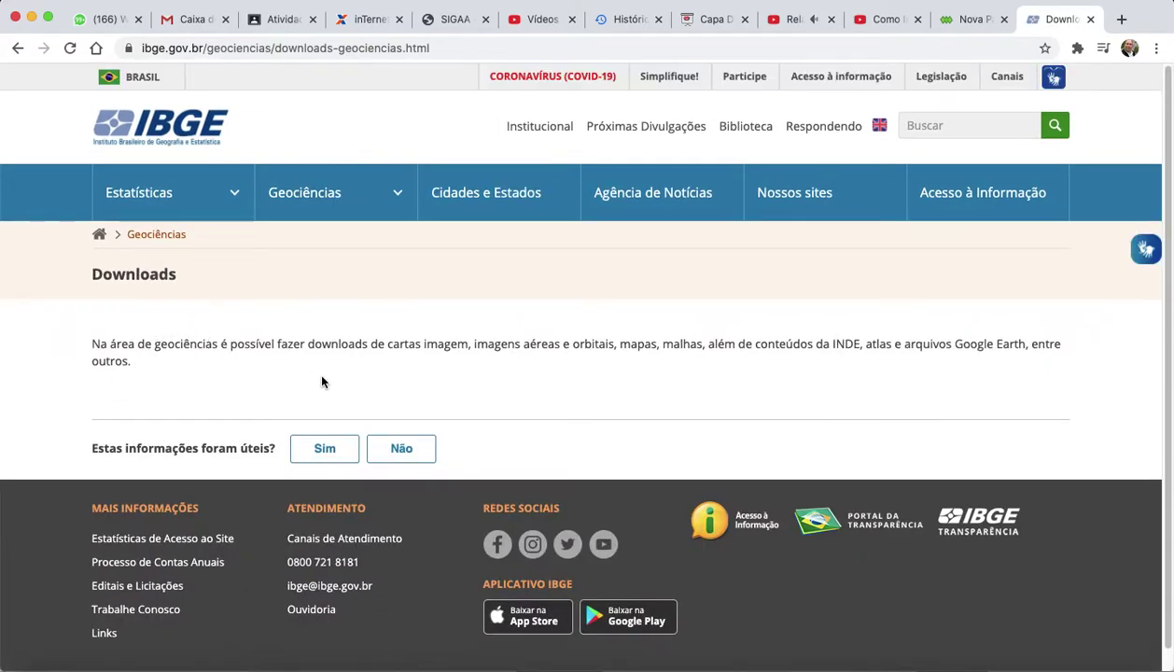
pyautogui.scroll(-1, 324, 381)
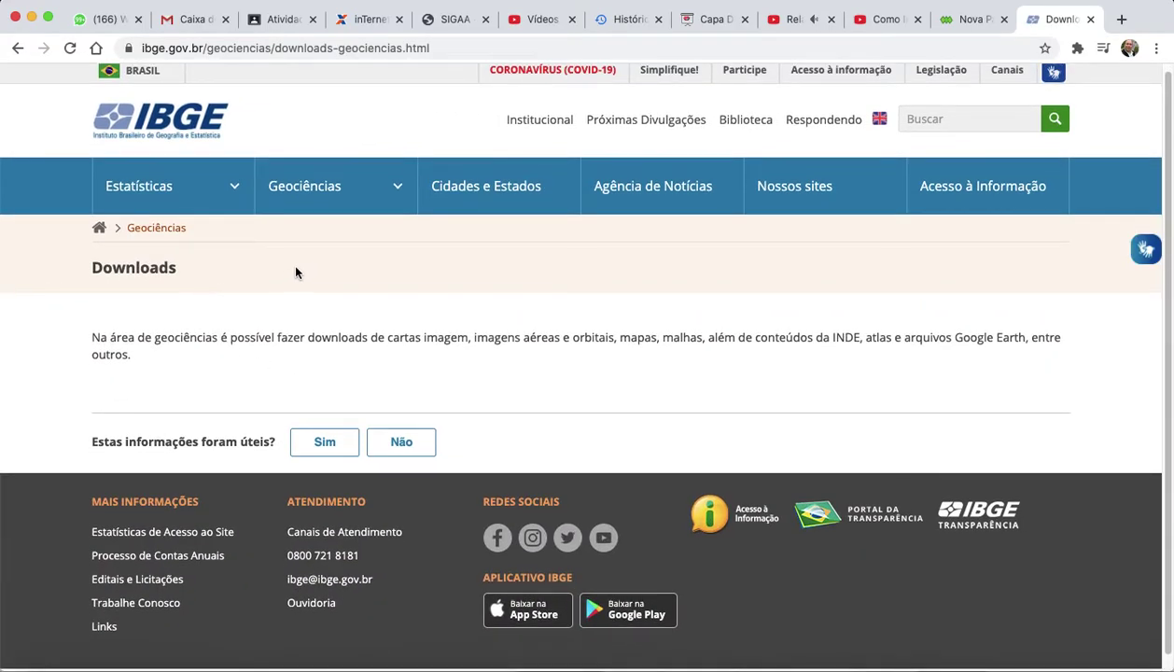
pyautogui.scroll(-2, 301, 398)
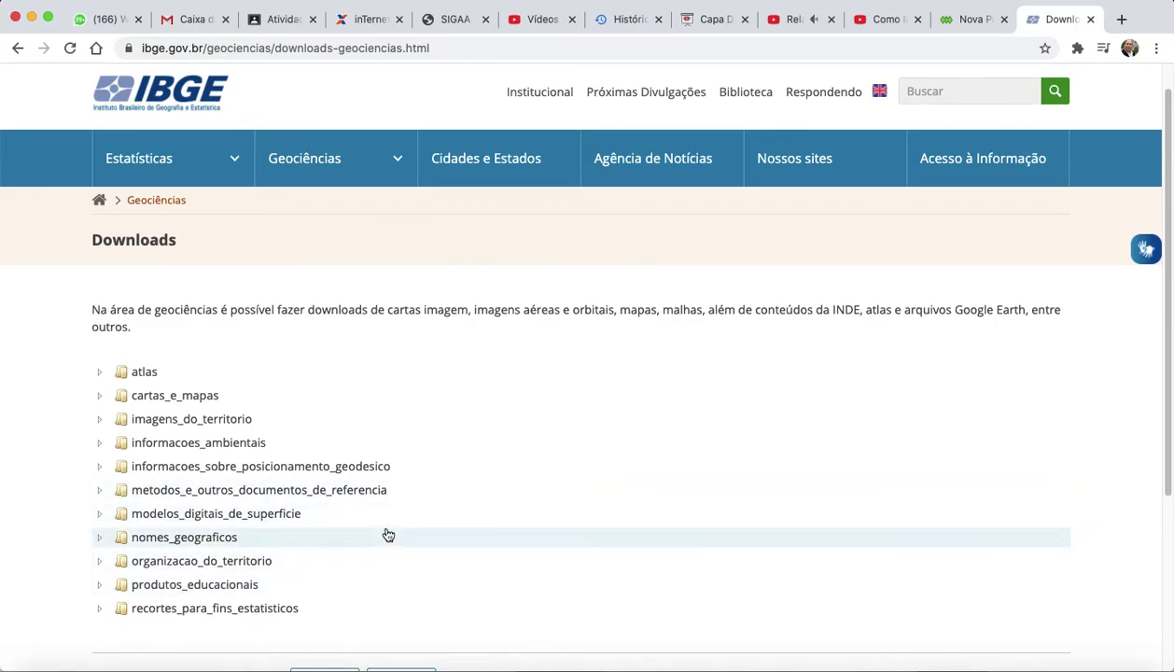
# - Expand the download folders organizacao_do_territorio, malhas_territoriais and malhas_municipais
pyautogui.click(250, 559)
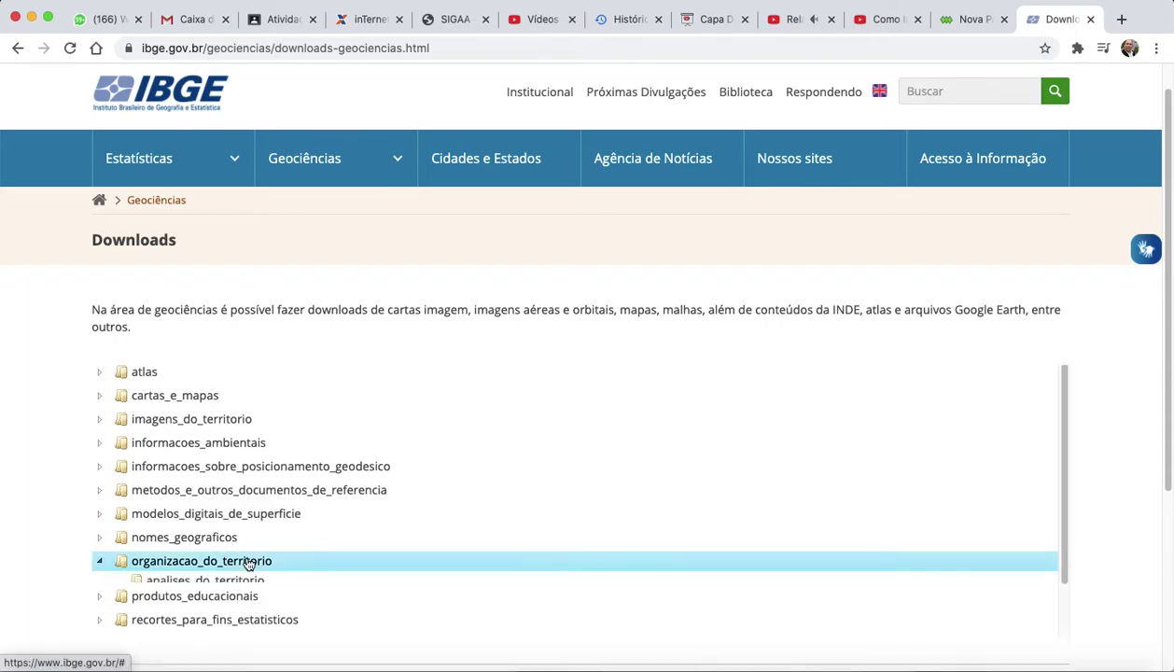
pyautogui.scroll(-5, 285, 490)
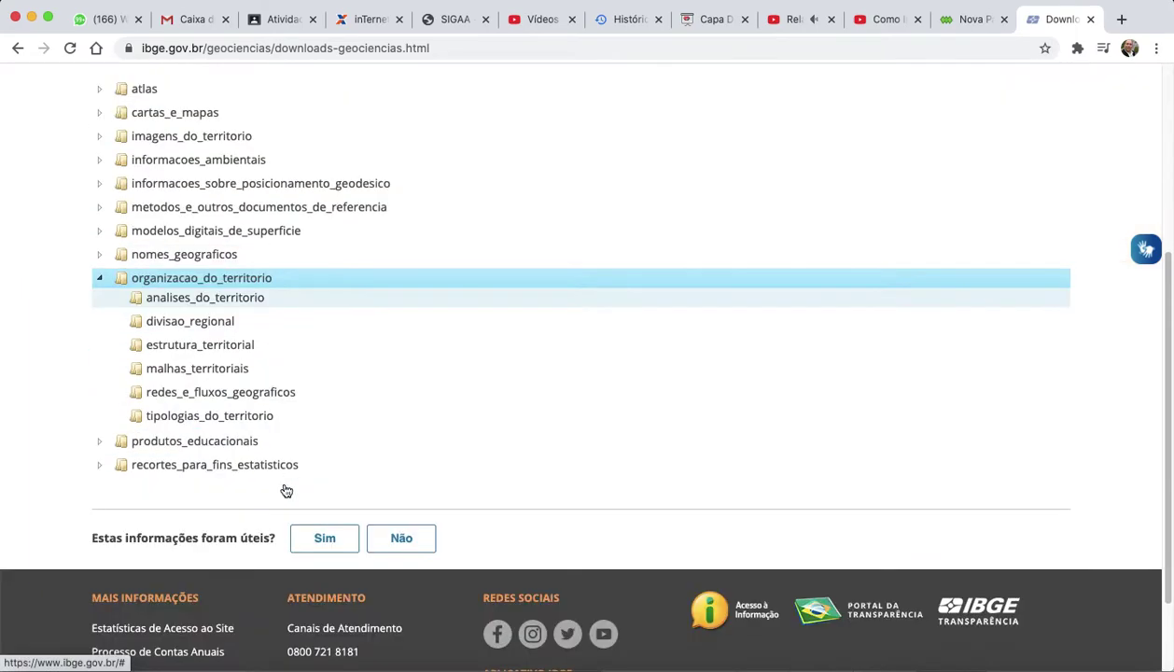
pyautogui.click(247, 373)
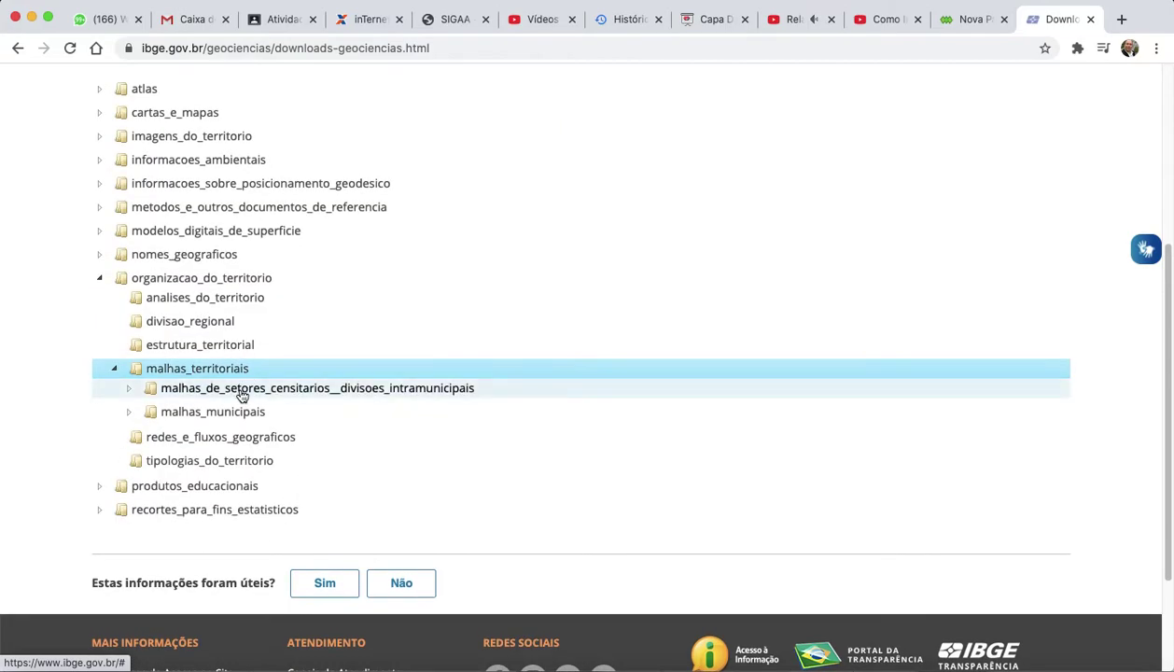
pyautogui.click(224, 412)
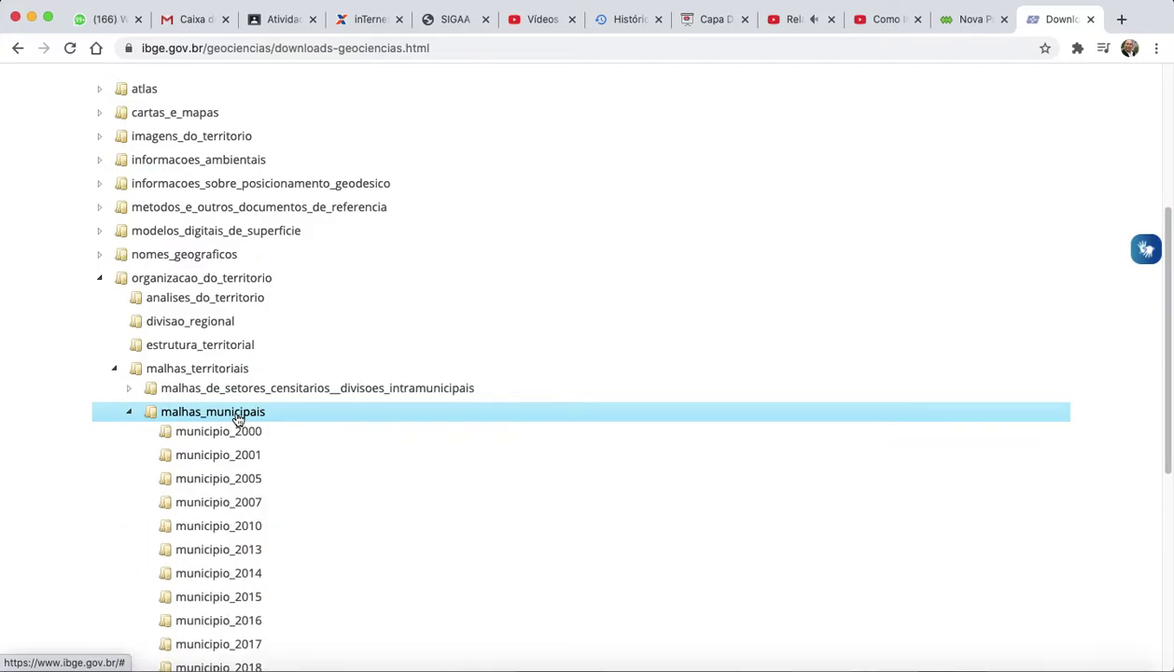
# - Expand municipio_2019, its UFs folder and the SE state folder to view the zip files offered for download
pyautogui.scroll(-5, 236, 412)
pyautogui.click(218, 259)
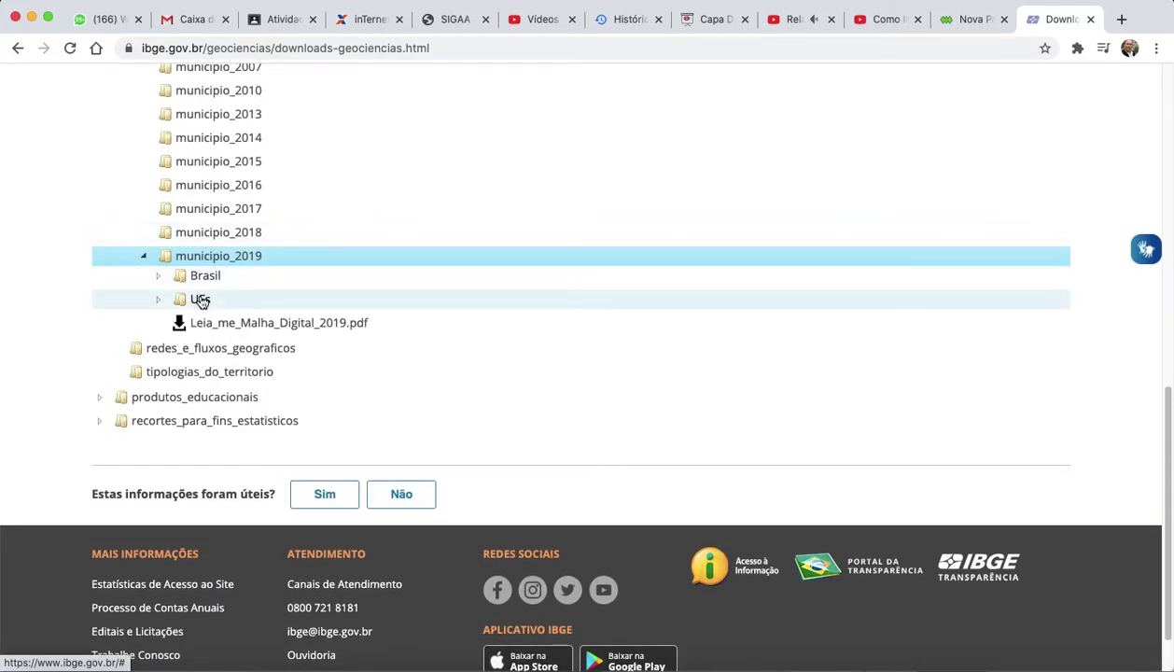
pyautogui.click(201, 300)
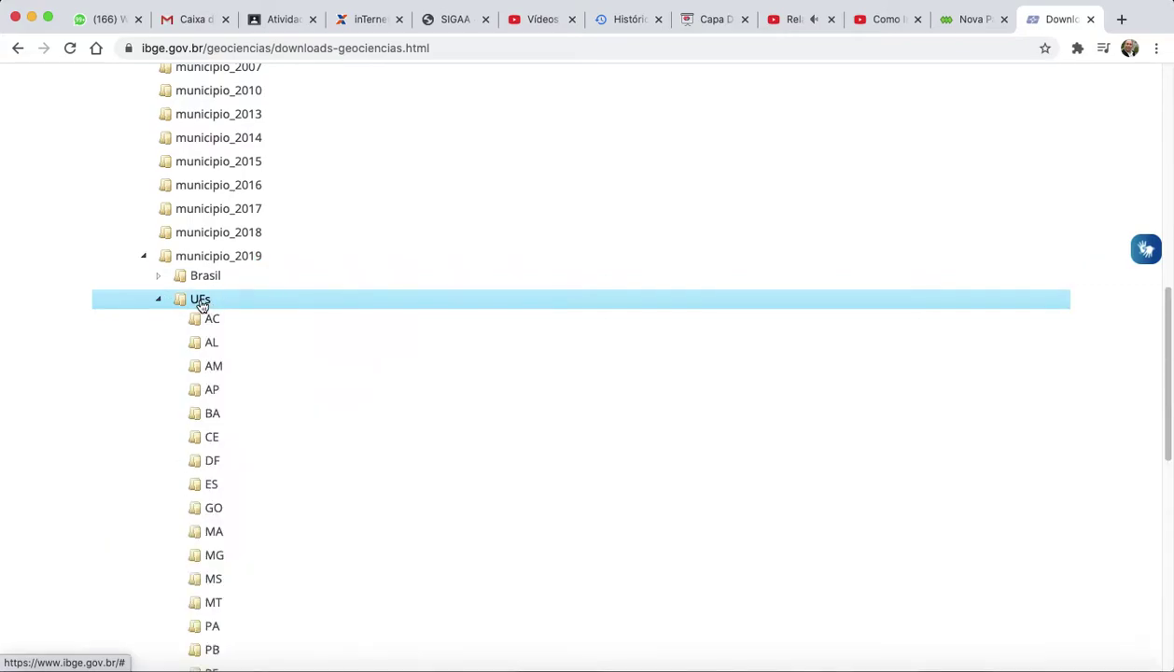
pyautogui.scroll(-5, 252, 365)
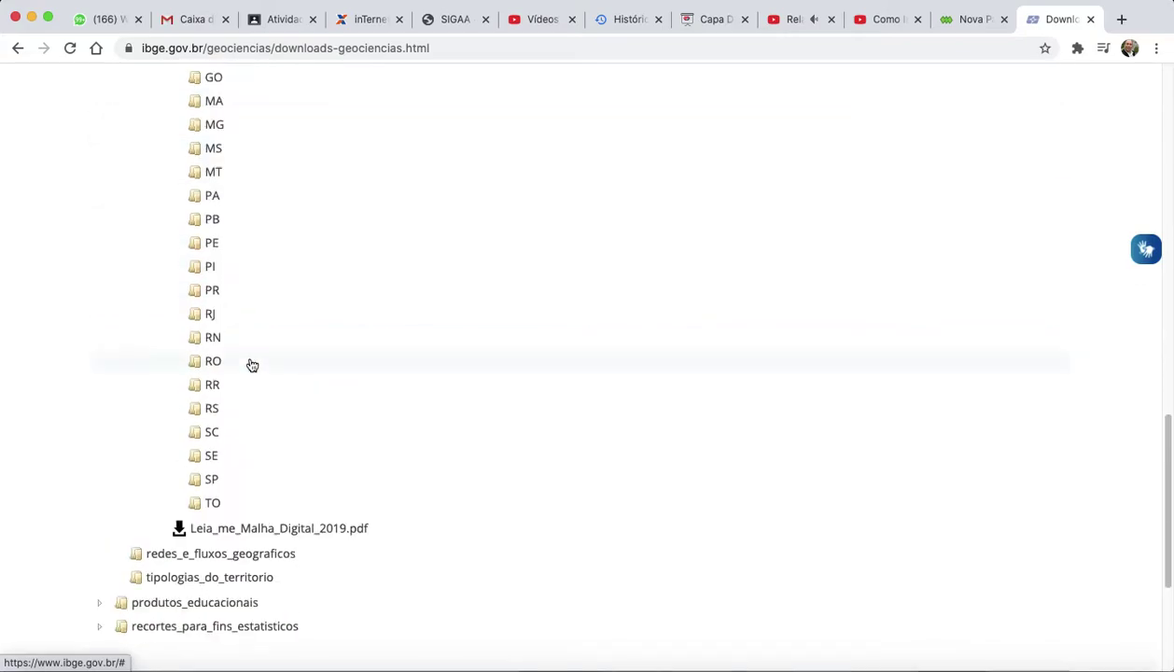
pyautogui.click(223, 457)
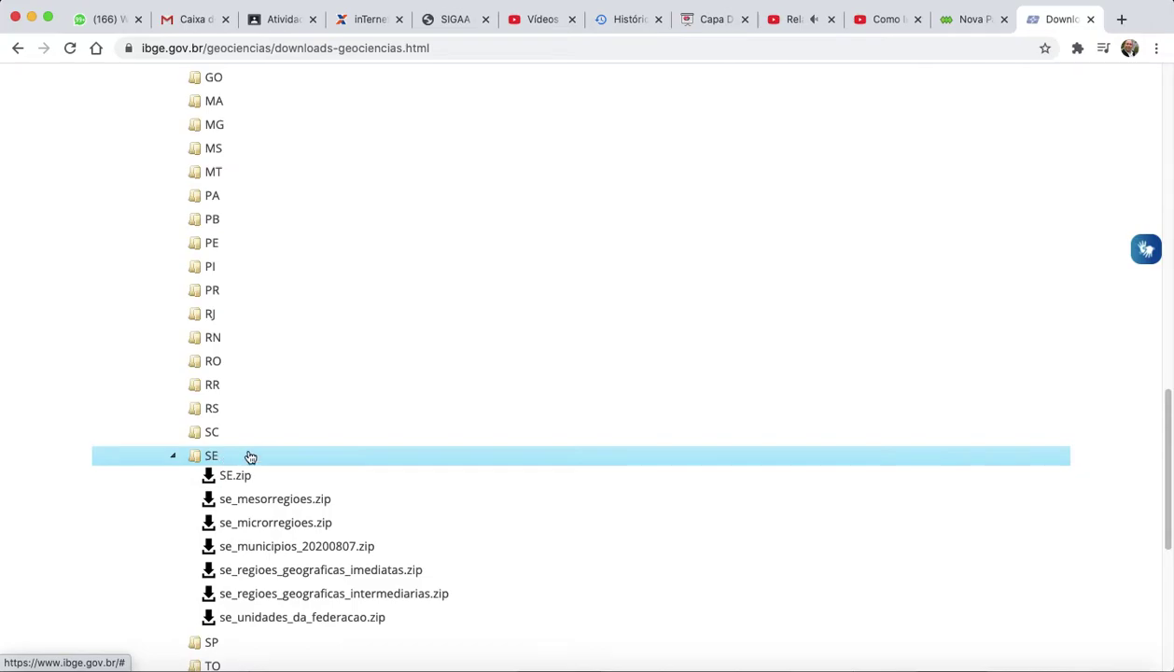
pyautogui.scroll(-1, 257, 455)
pyautogui.scroll(-3, 410, 448)
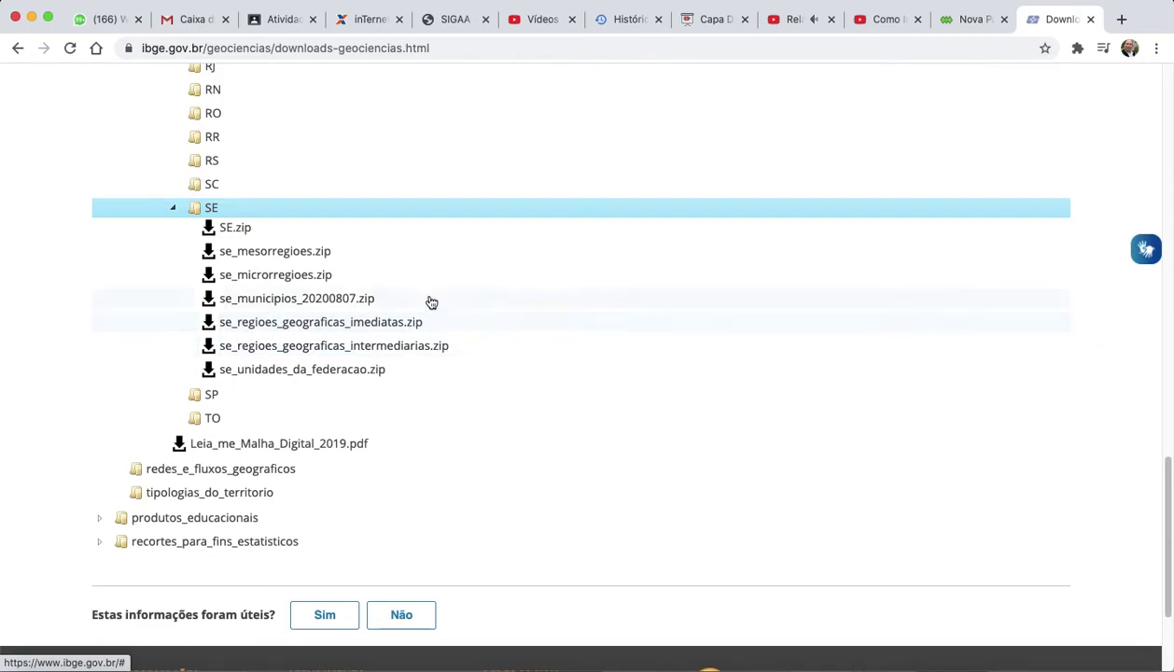
# - Download se_municipios_20200807.zip from the SE folder and keep the file despite the browser's security block
pyautogui.click(264, 298)
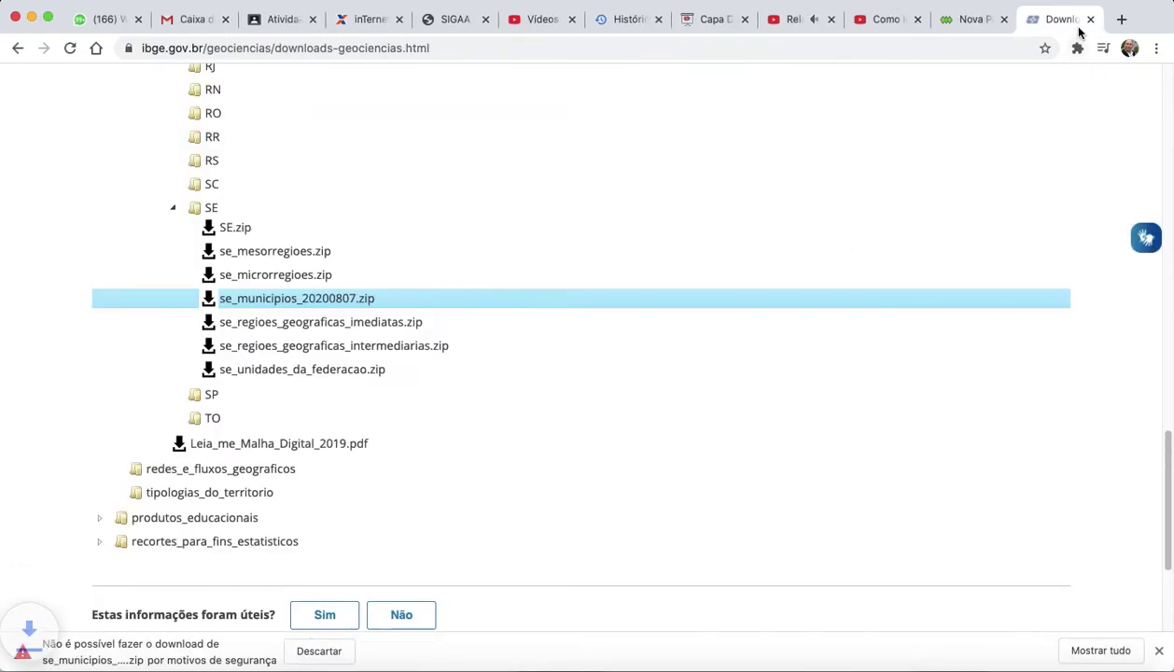
pyautogui.click(370, 654)
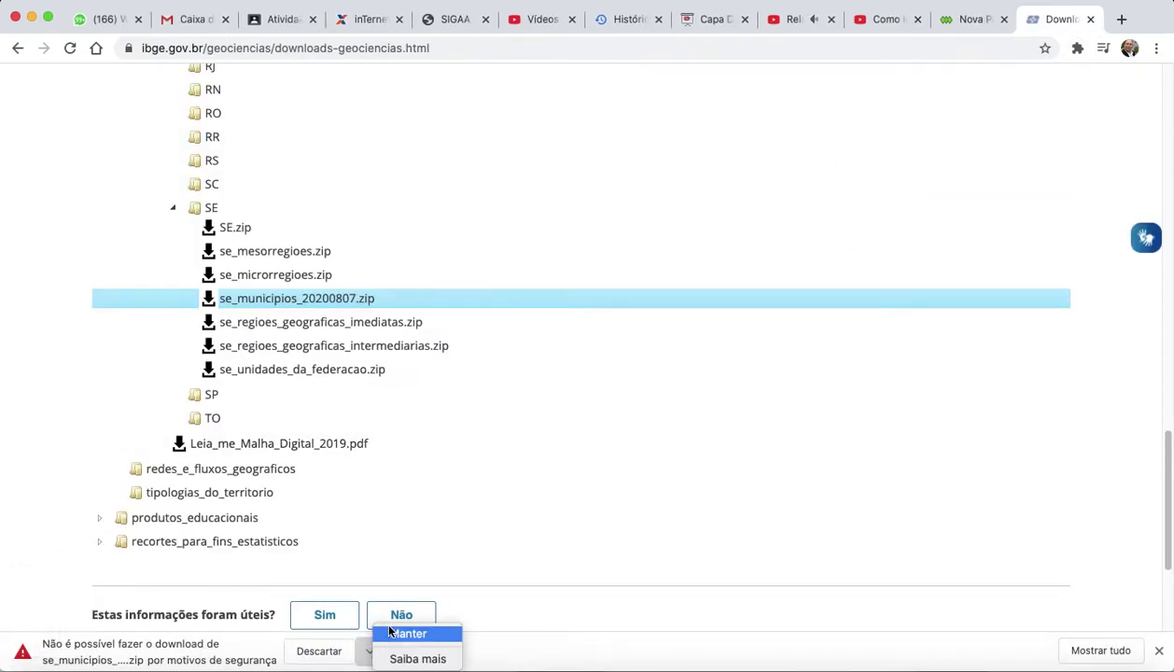
pyautogui.click(408, 635)
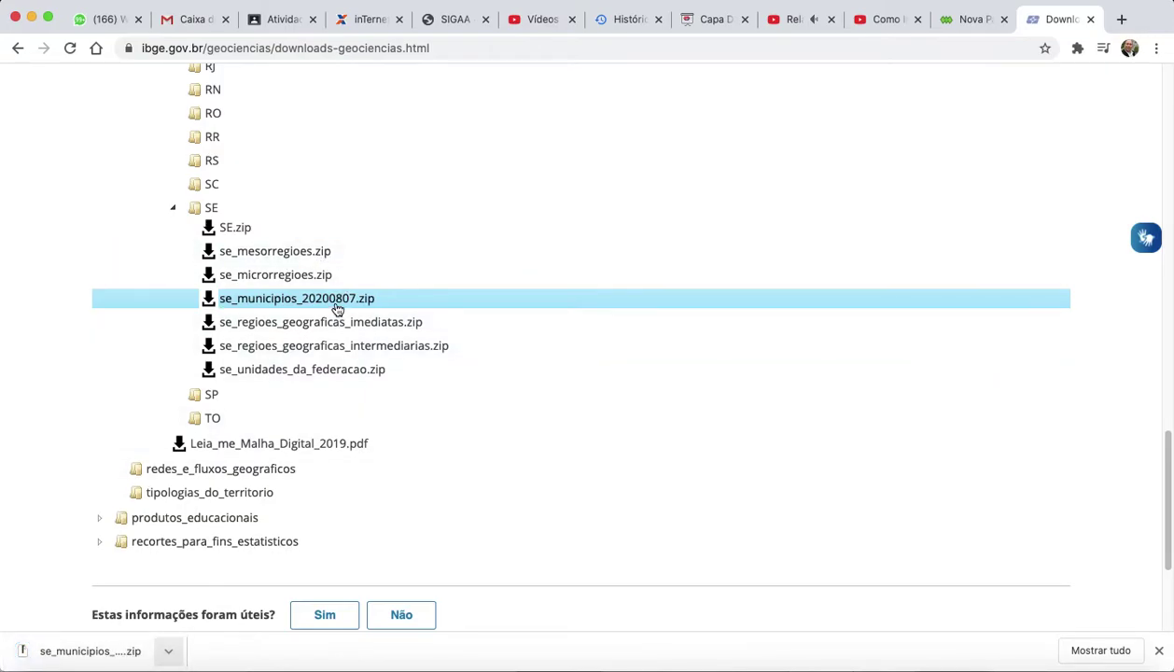
# - Review the IBGE downloads folder tree from the page heading through municipio_2019 and UFs to the SE files
pyautogui.scroll(-3, 335, 309)
pyautogui.scroll(15, 337, 301)
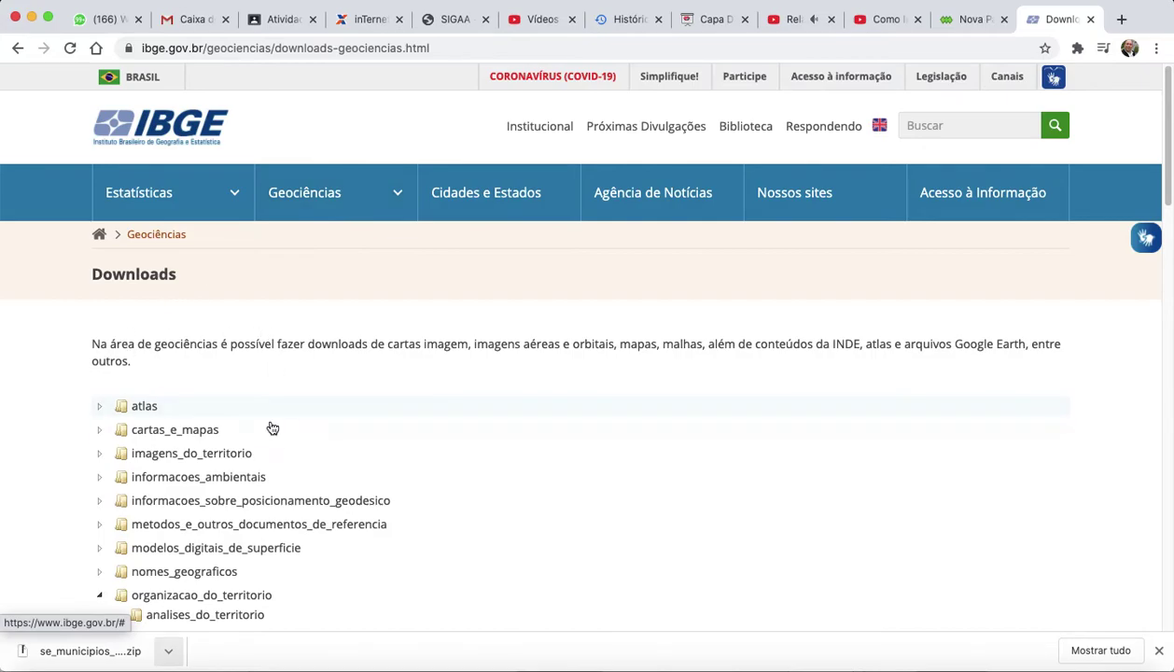
pyautogui.scroll(-10, 271, 428)
pyautogui.scroll(-12, 267, 427)
pyautogui.scroll(2, 250, 305)
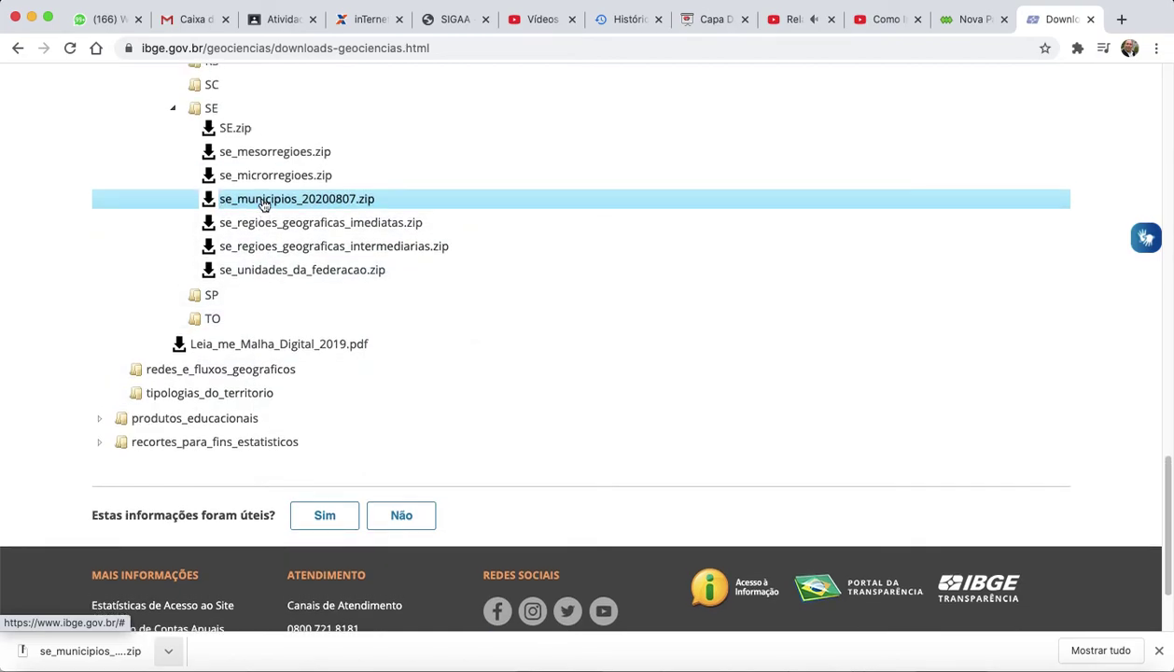
pyautogui.scroll(-3, 264, 206)
pyautogui.scroll(10, 278, 284)
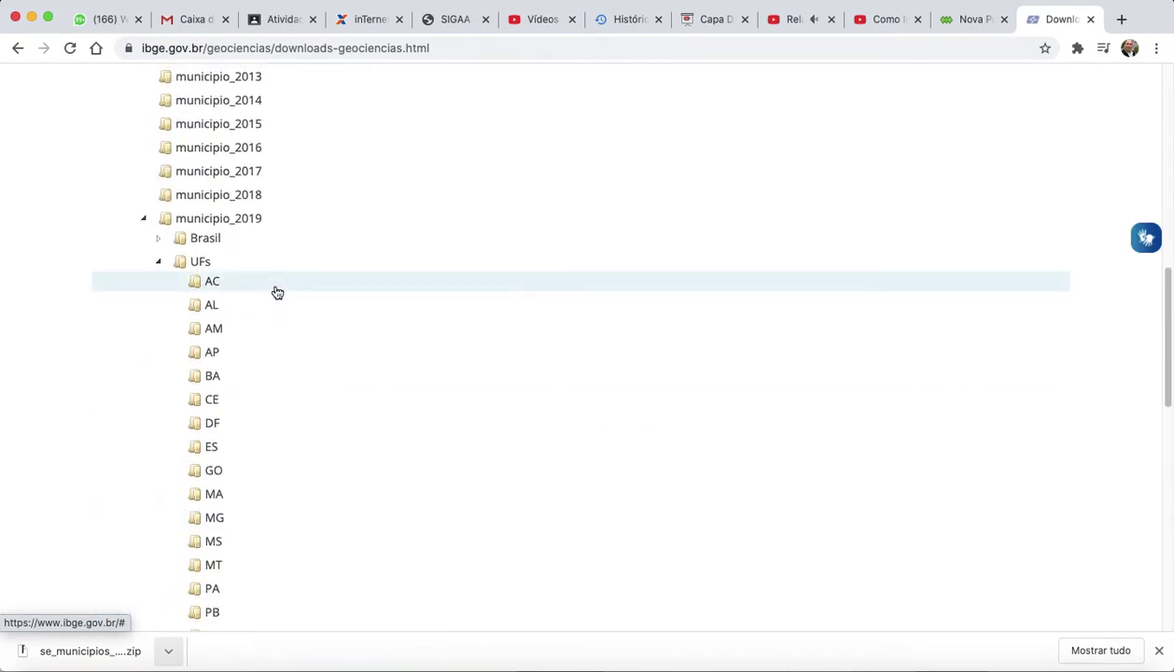
pyautogui.scroll(-9, 278, 298)
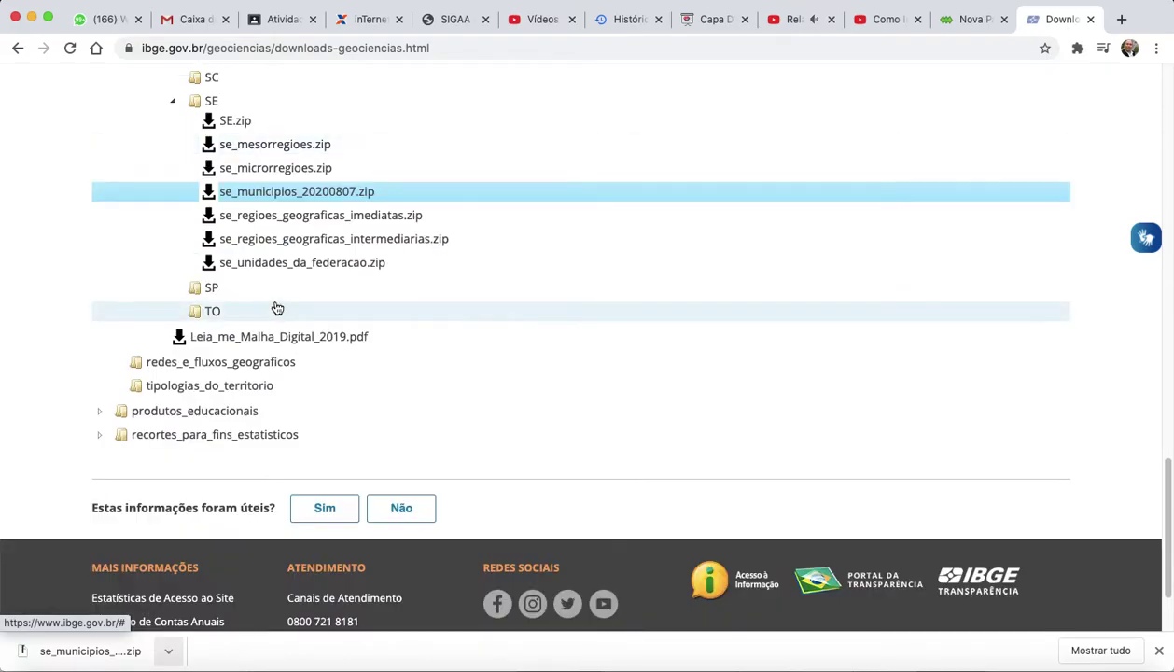
# - Extract the downloaded municipalities zip, view the contents of the se_municipios_20200807 folder, and switch back to QGIS
pyautogui.click(117, 659)
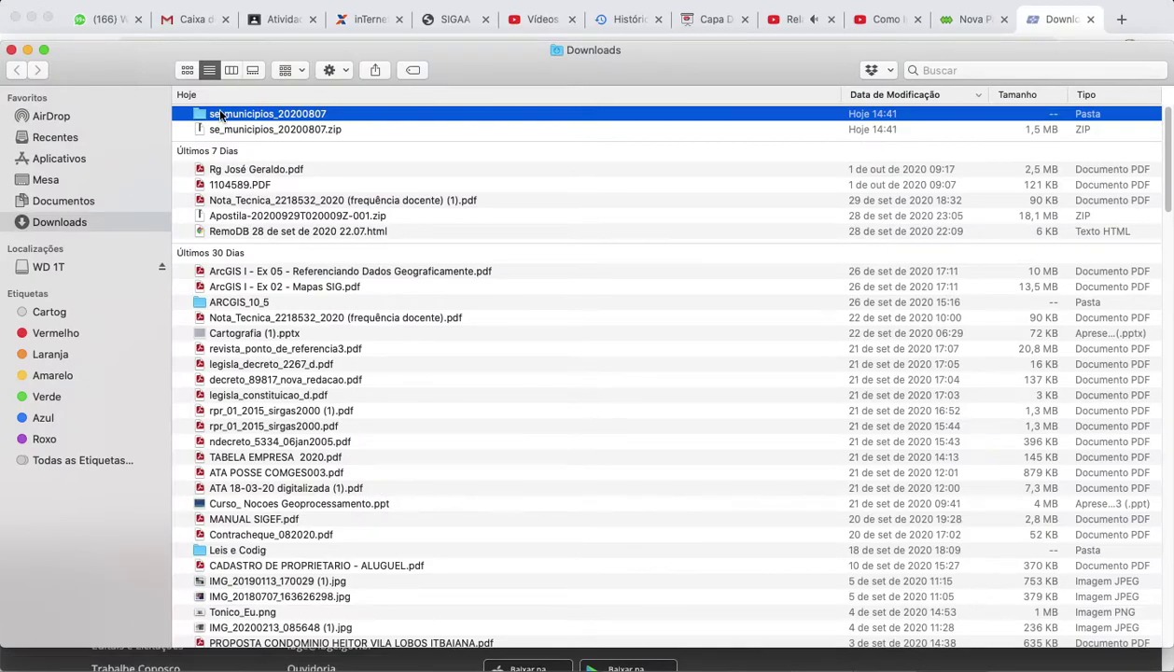
pyautogui.doubleClick(221, 116)
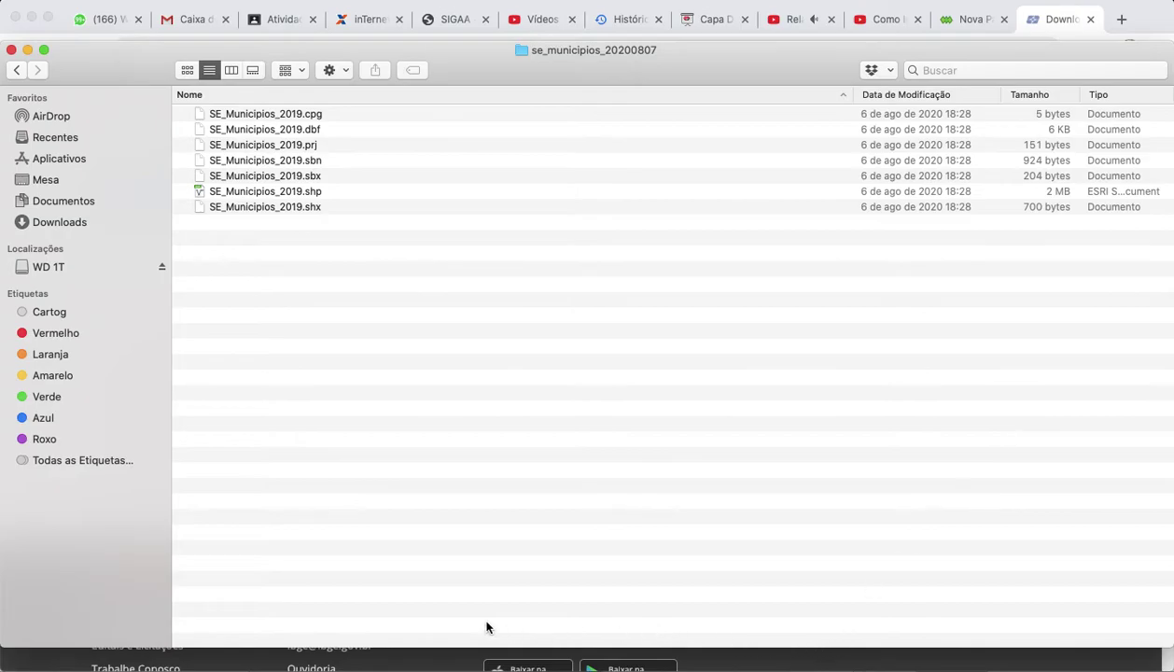
pyautogui.hotkey('ctrl', 'Up')
pyautogui.click(320, 405)
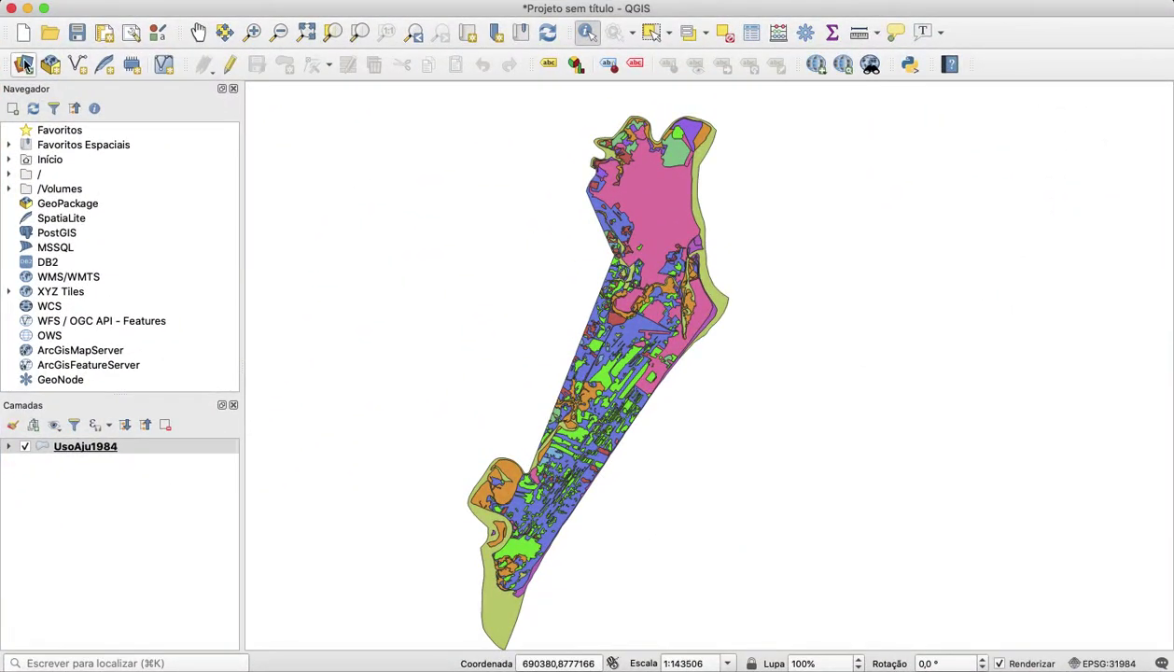
# - Add SE_Municipios_2019.shp from the se_municipios_20200807 folder in Downloads as a vector layer and close the data source manager
pyautogui.click(25, 64)
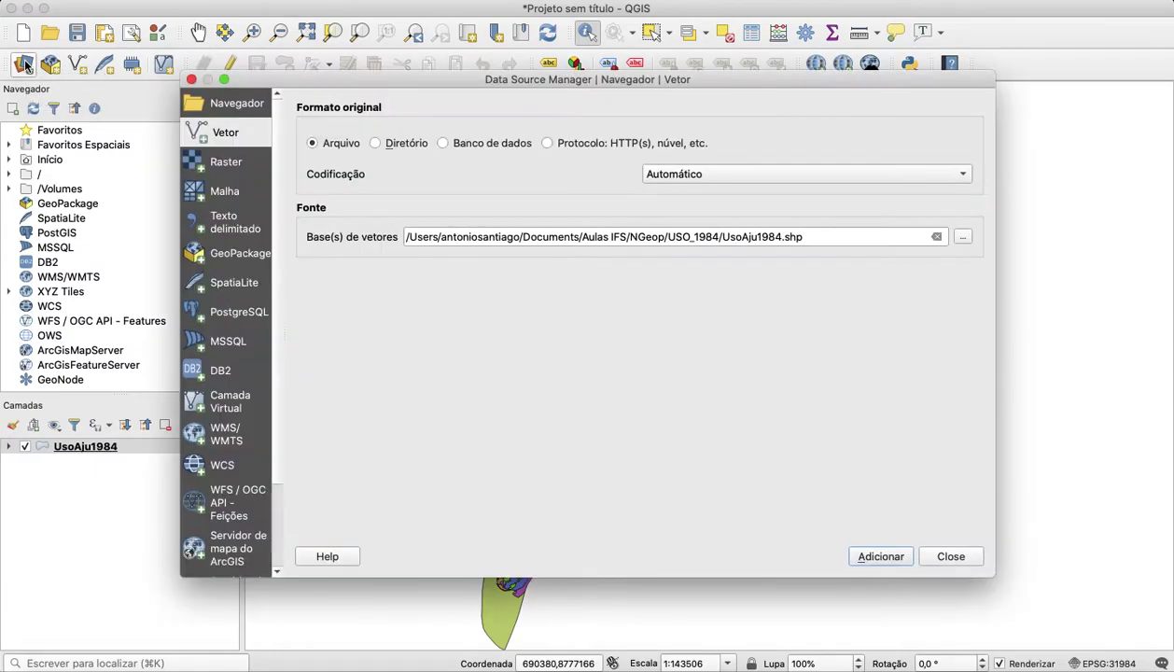
pyautogui.click(963, 238)
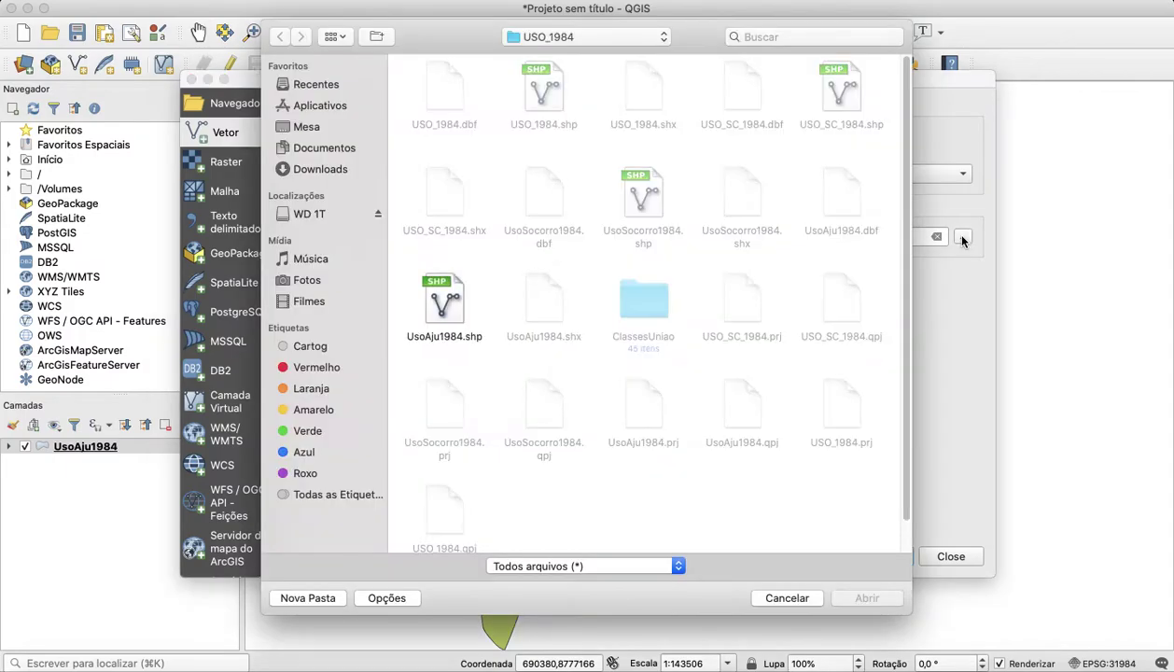
pyautogui.click(298, 174)
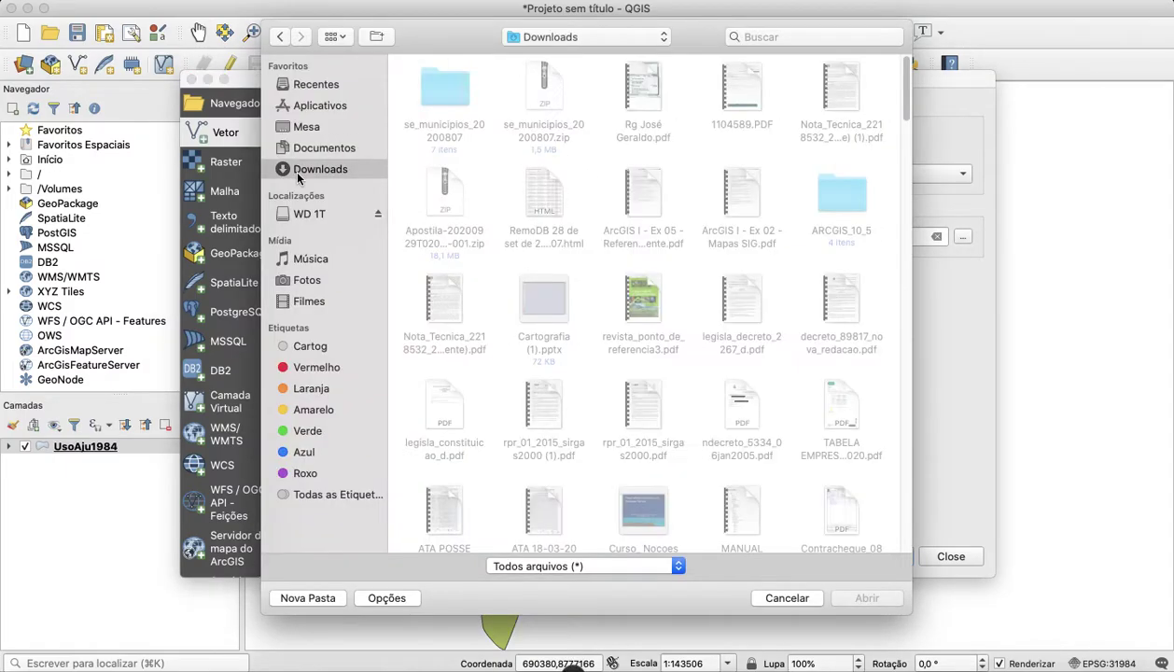
pyautogui.doubleClick(449, 90)
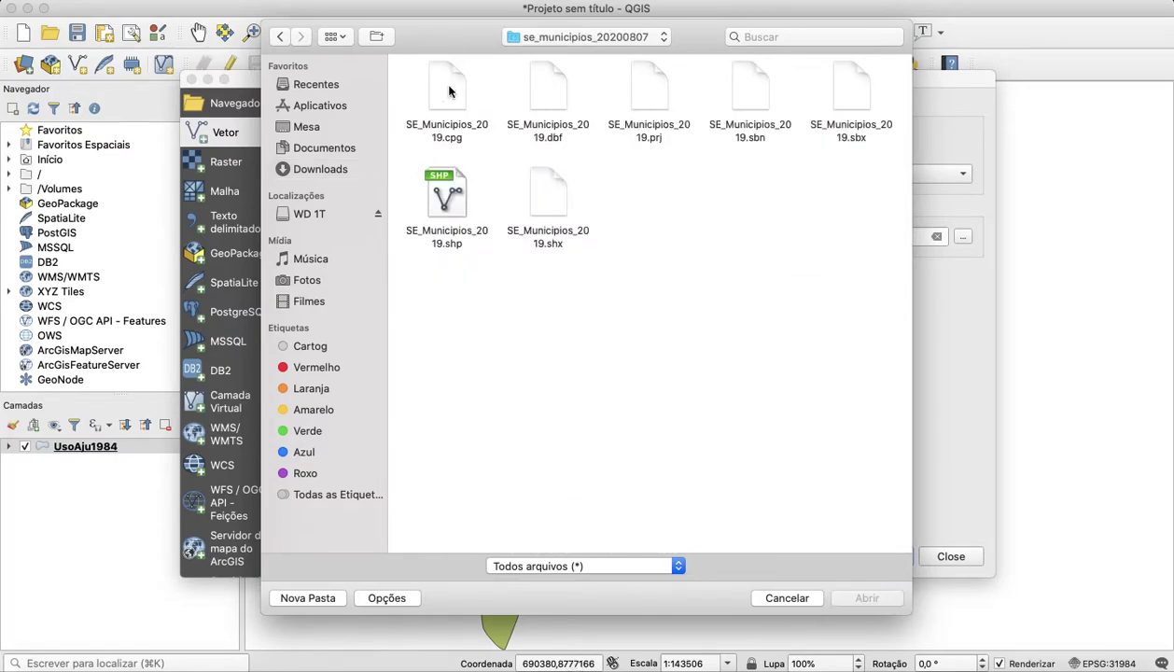
pyautogui.click(456, 248)
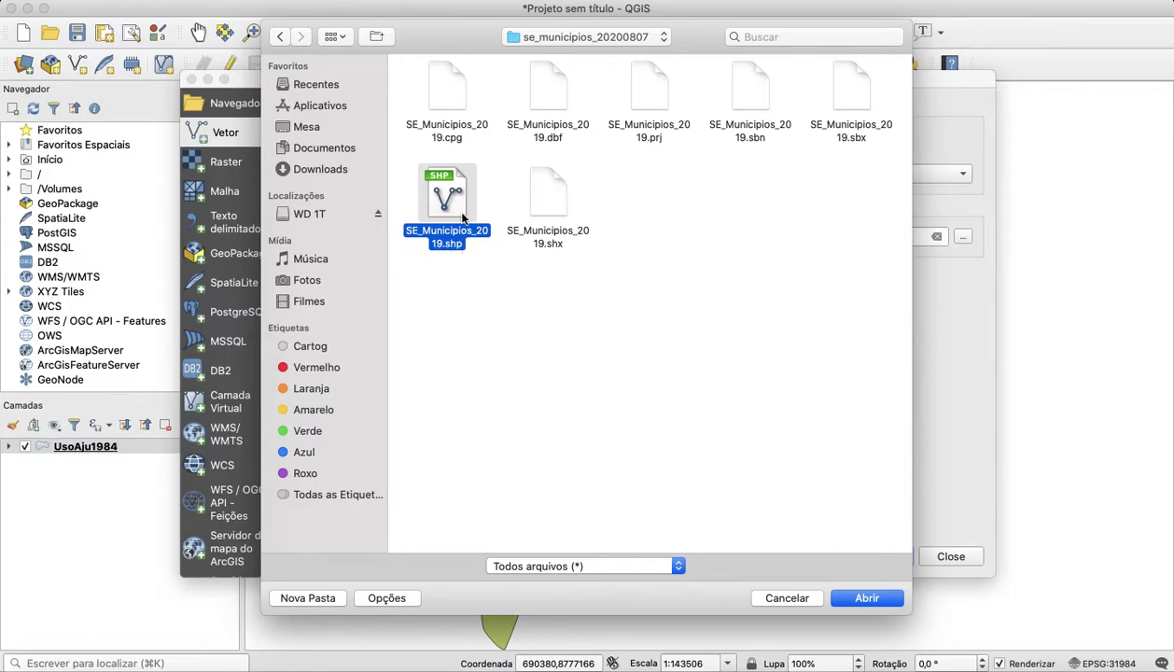
pyautogui.click(856, 598)
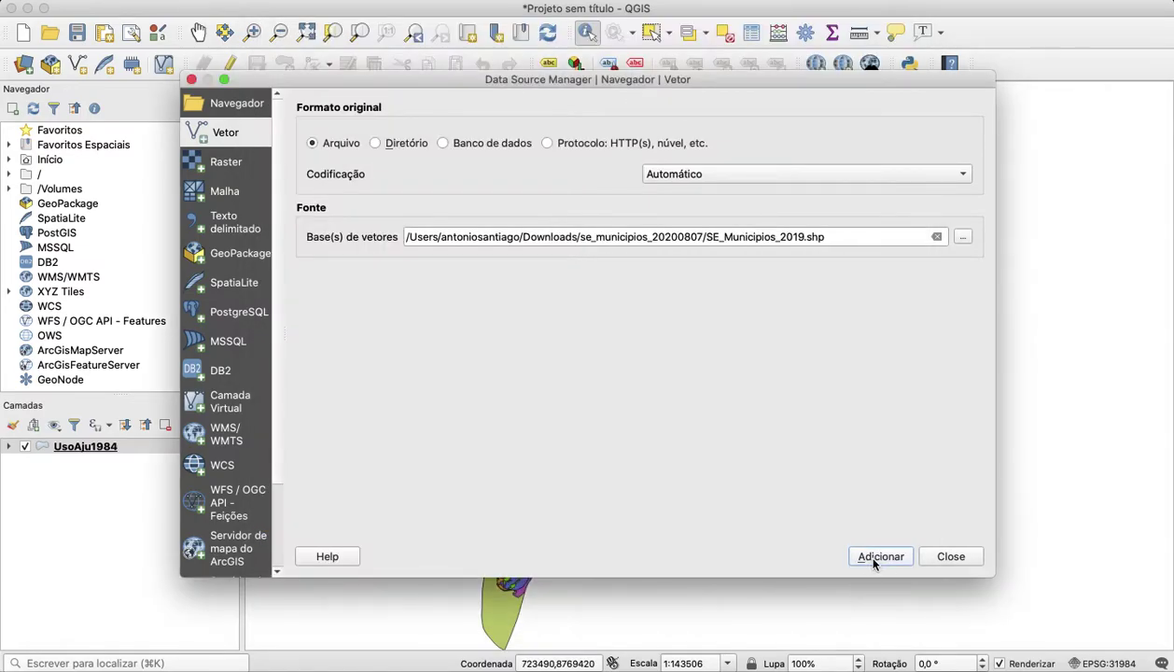
pyautogui.click(875, 558)
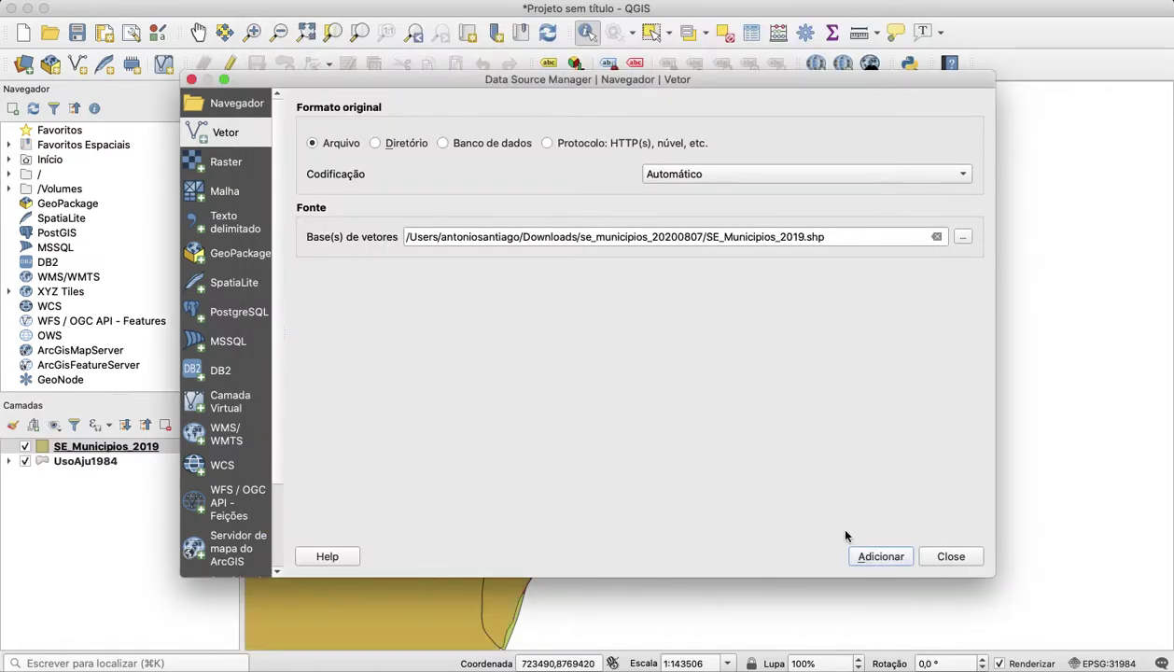
pyautogui.click(972, 558)
# - Identify several municipalities of the SE_Municipios_2019 layer in the north, along the coast and in the southwest to read their names and areas
pyautogui.scroll(-5, 444, 348)
pyautogui.moveTo(518, 353); pyautogui.dragTo(602, 418)
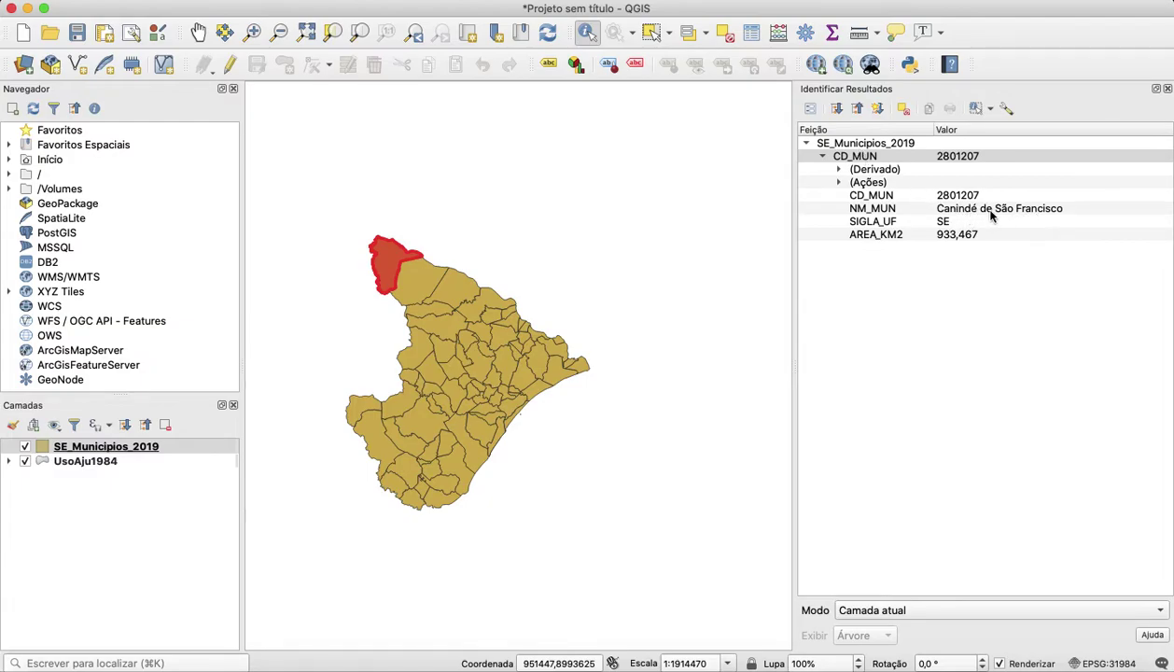
pyautogui.click(553, 380)
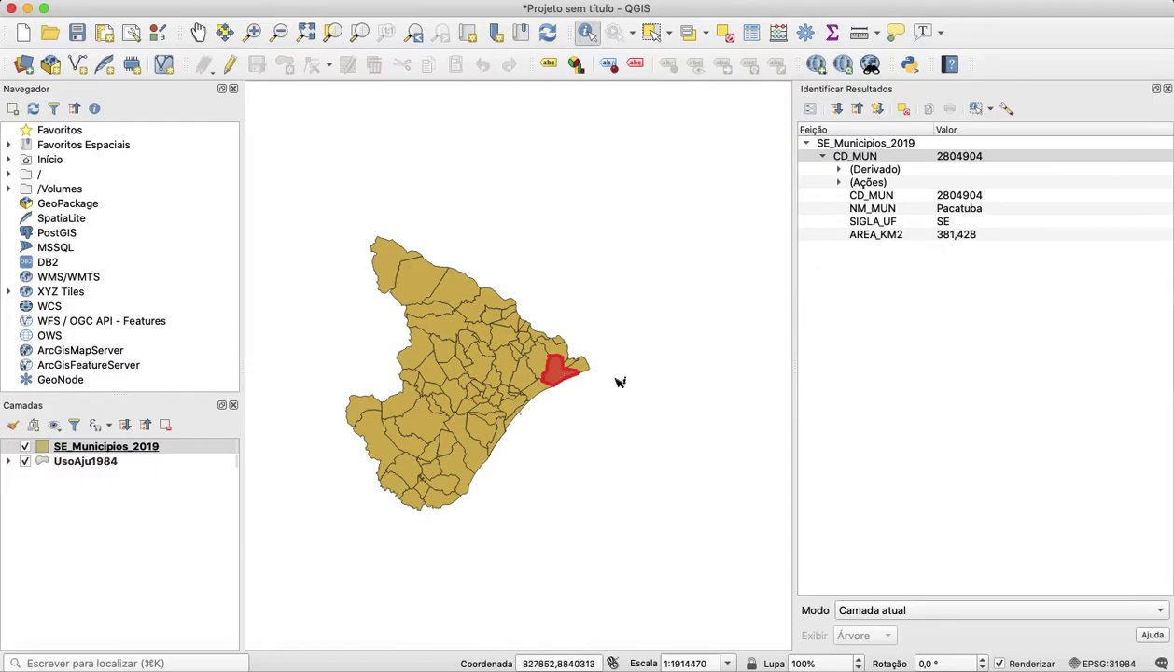
pyautogui.click(502, 438)
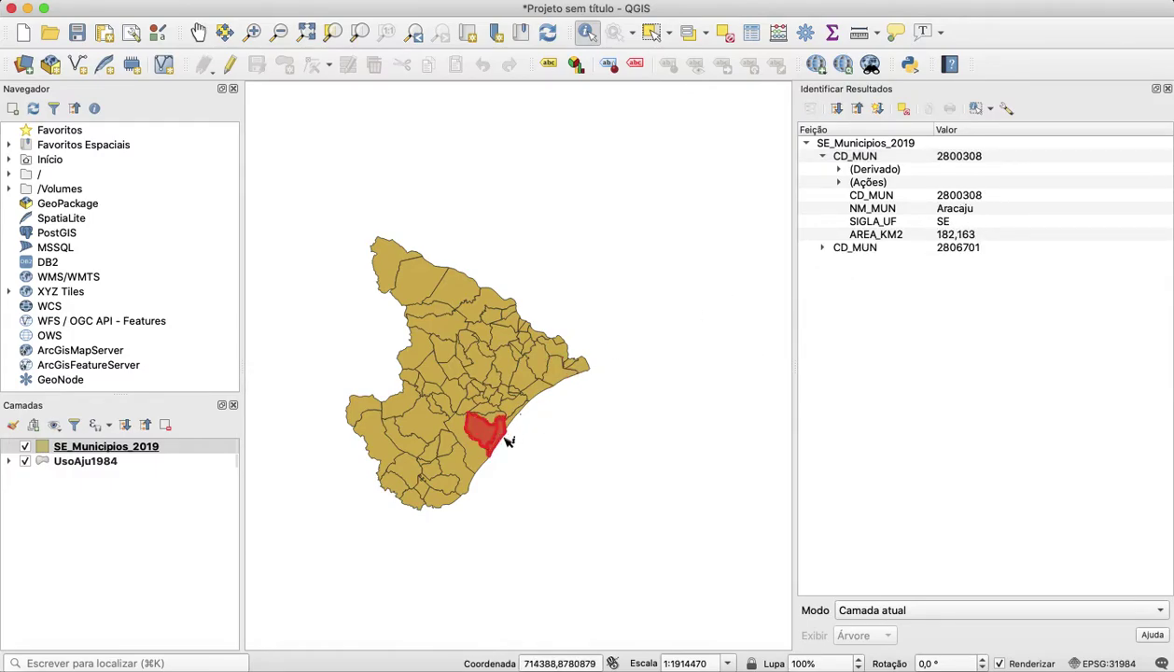
pyautogui.click(489, 429)
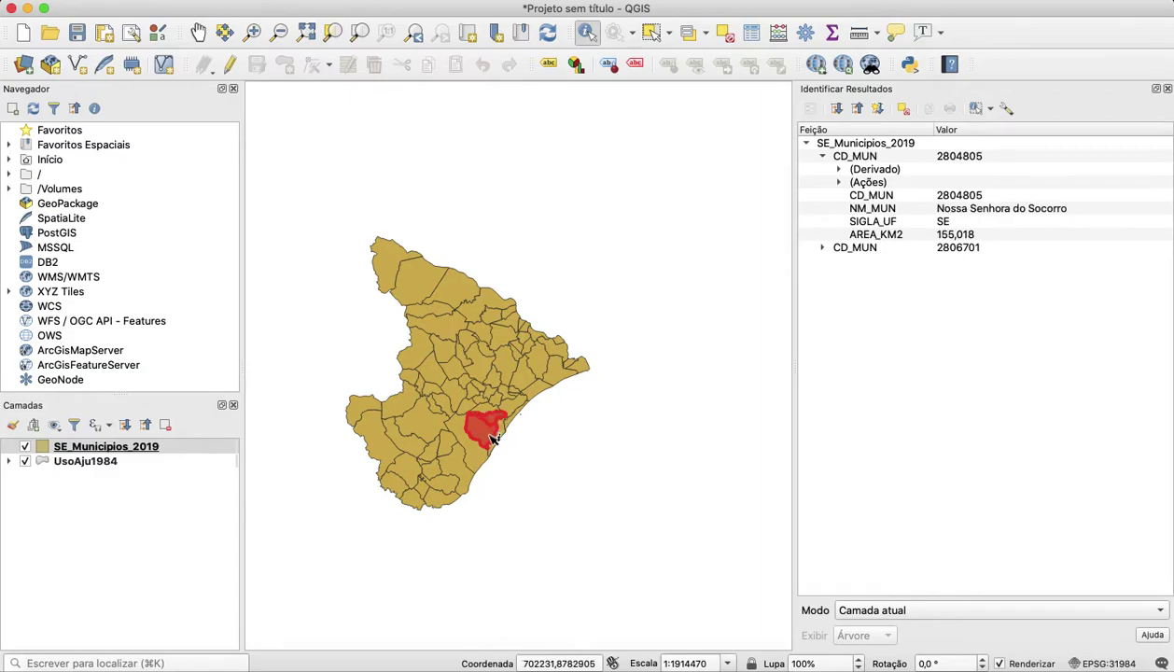
pyautogui.click(485, 436)
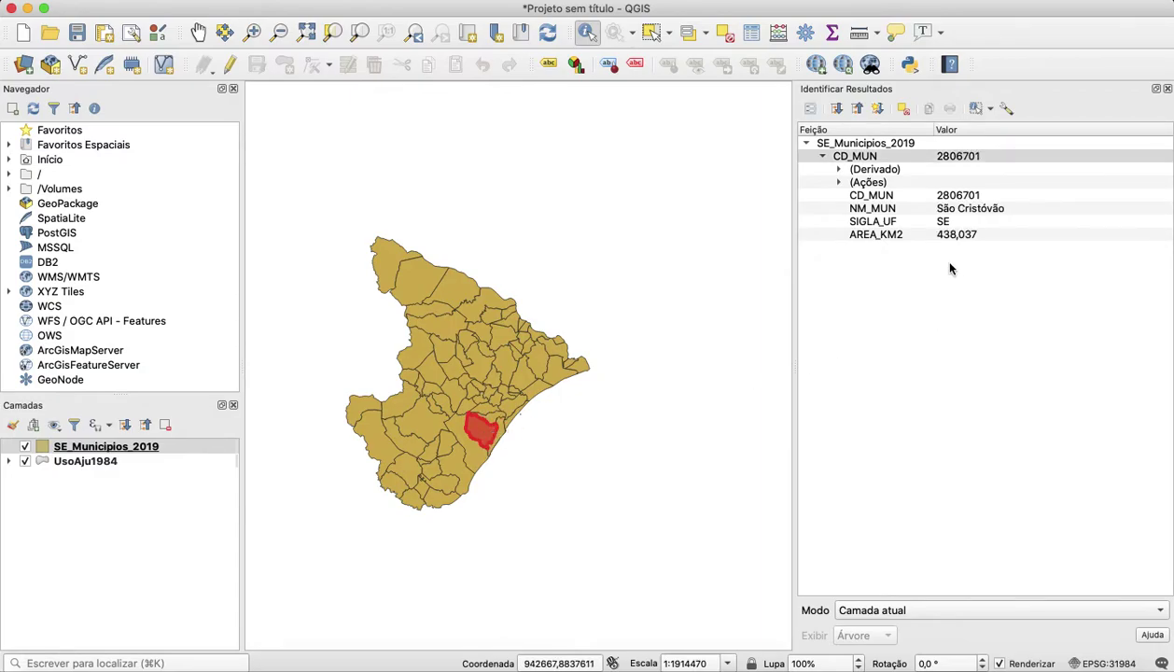
pyautogui.click(413, 501)
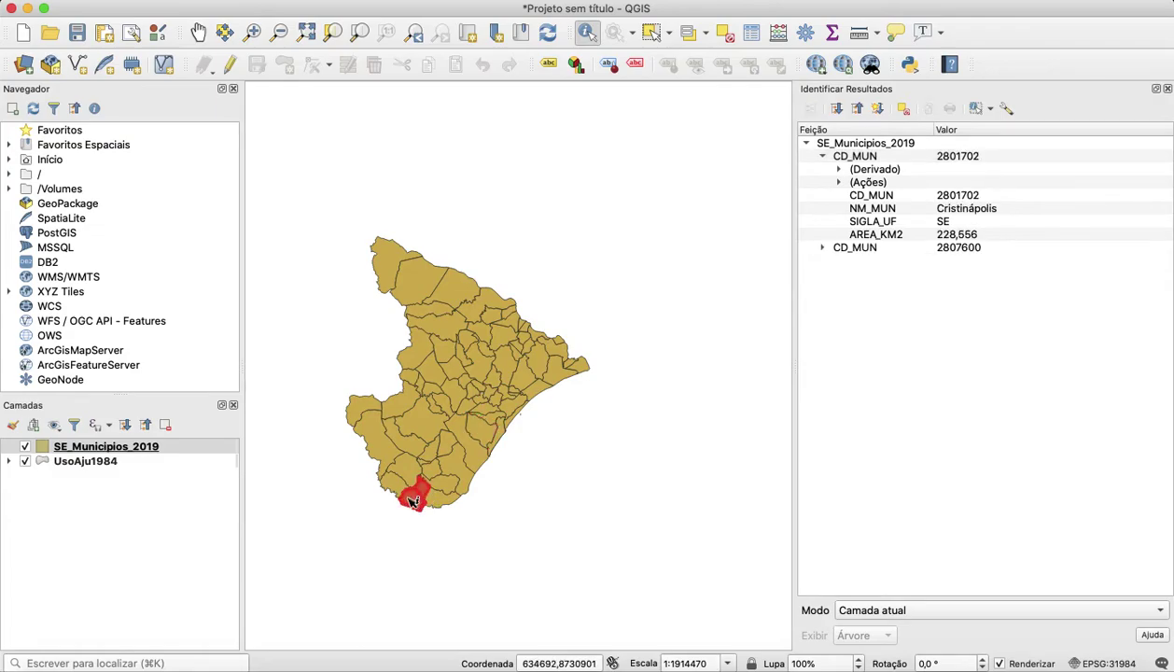
pyautogui.click(378, 455)
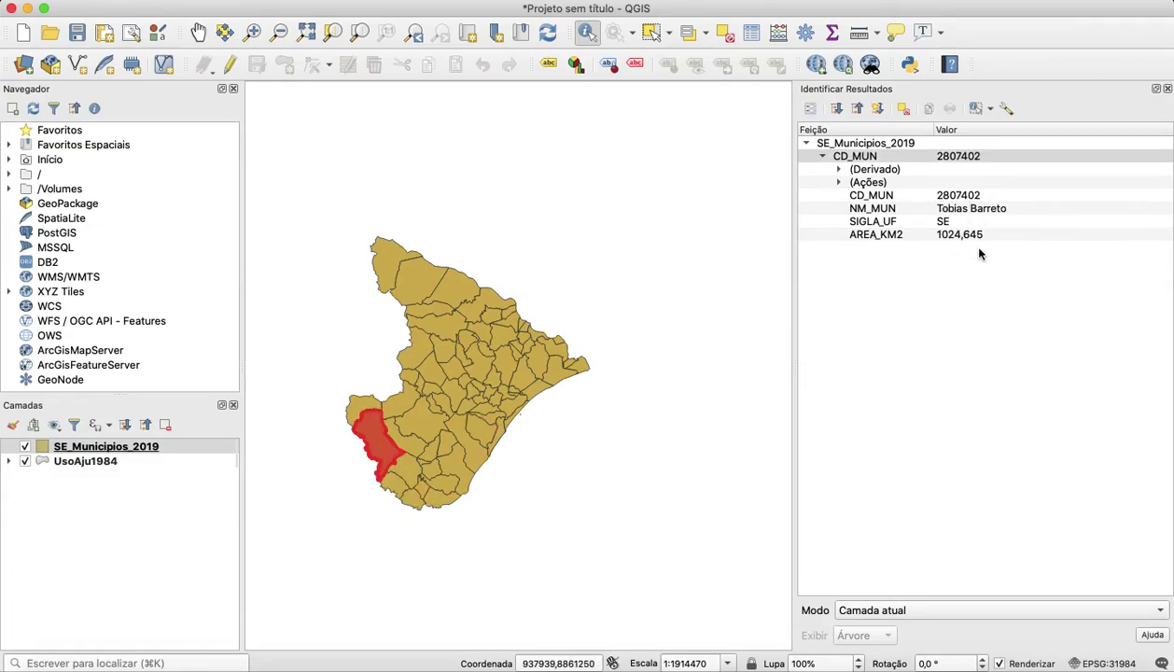
# - Set the SE_Municipios_2019 layer's symbology to Categorizado with NM_MUN as the value field
pyautogui.rightClick(110, 444)
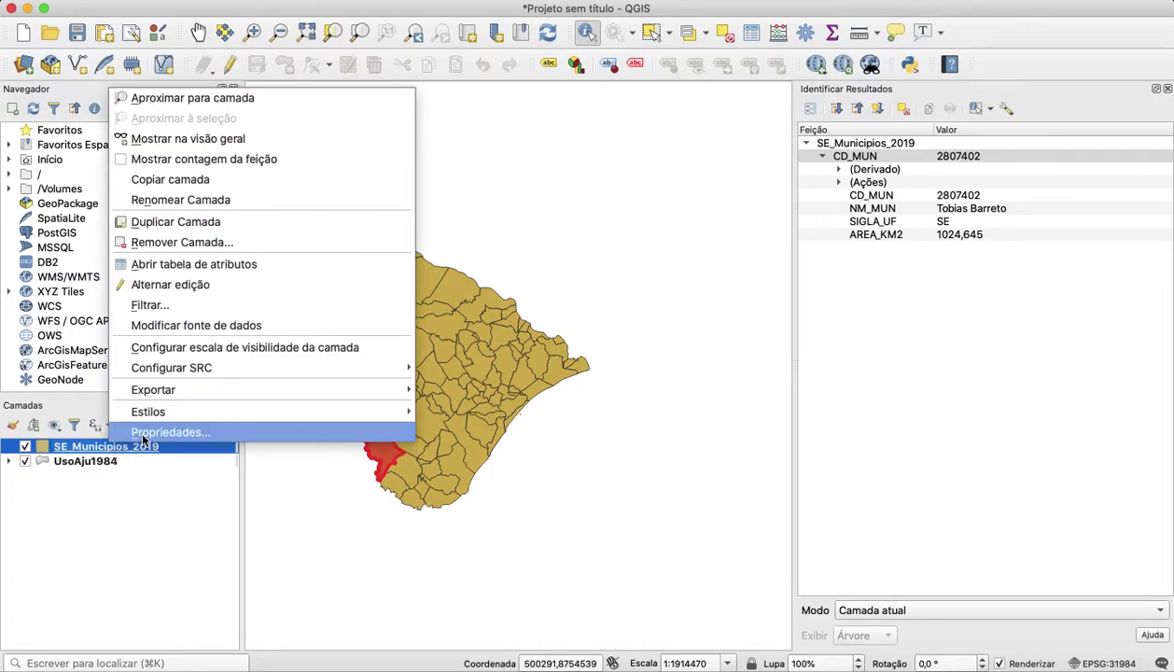
pyautogui.click(144, 435)
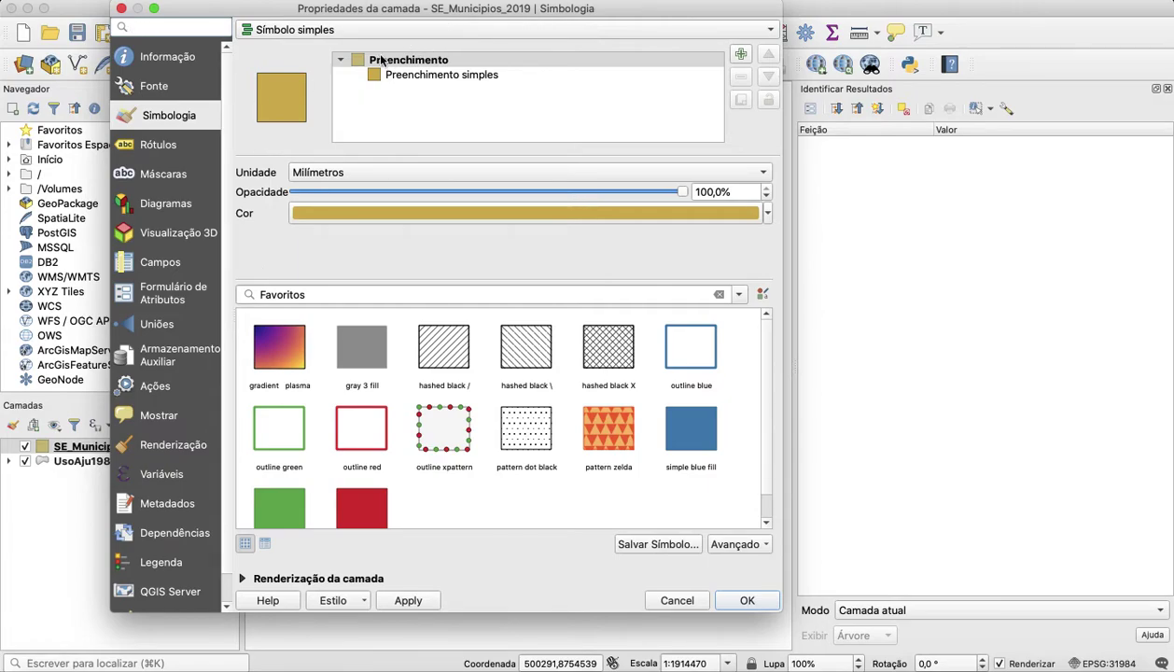
pyautogui.click(408, 30)
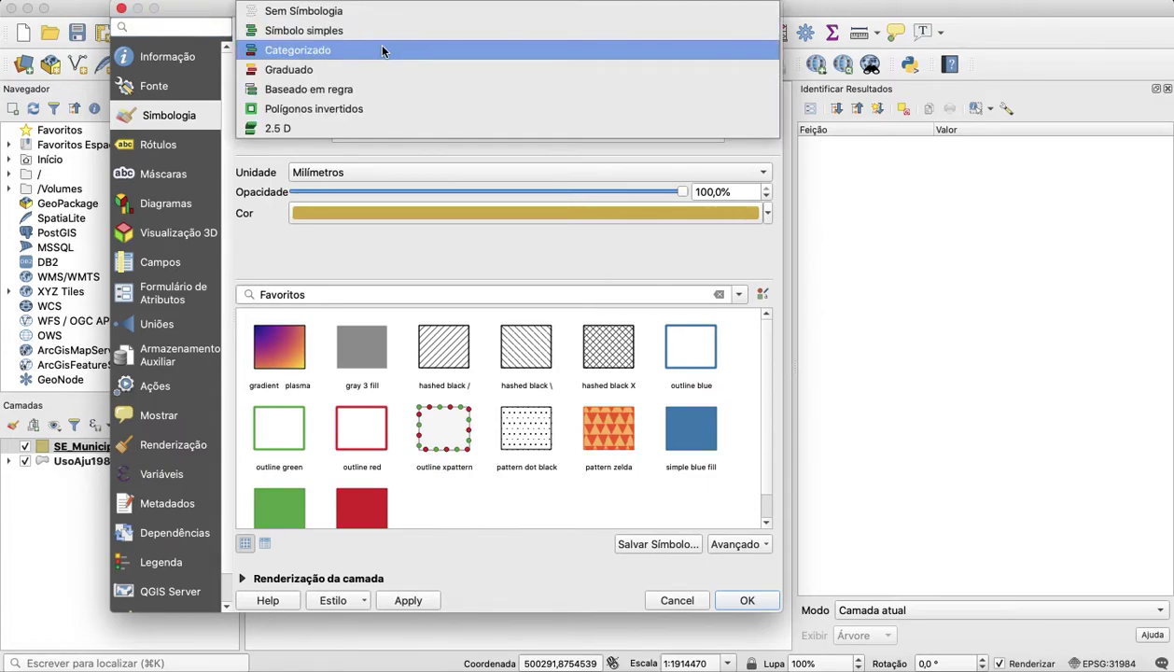
pyautogui.click(383, 47)
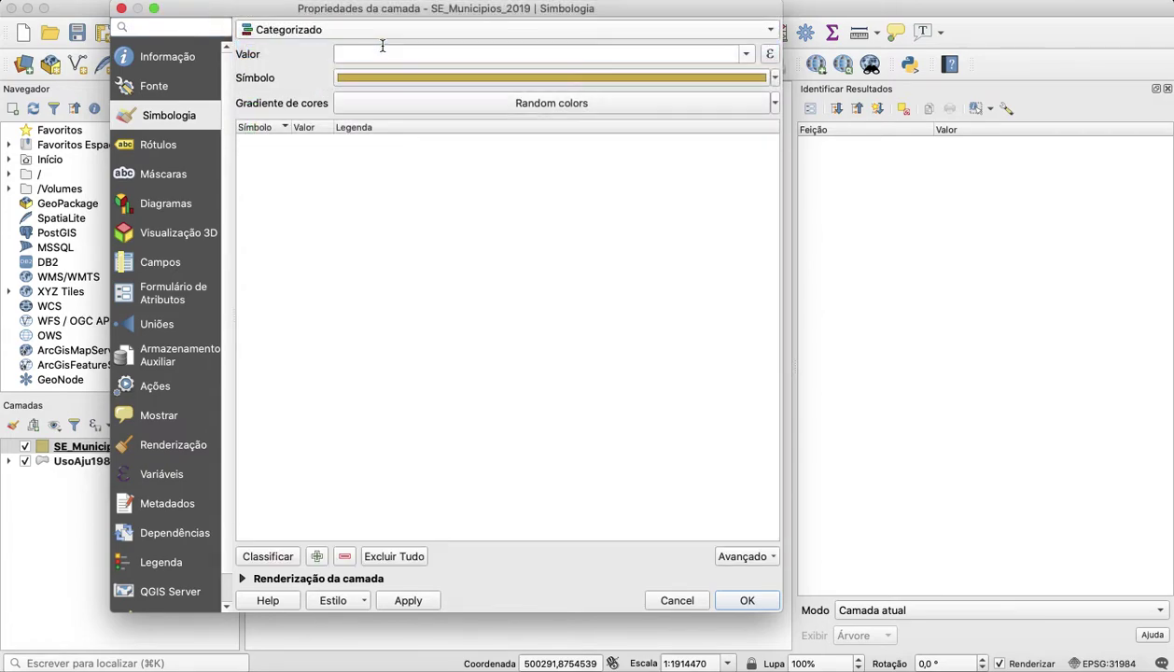
pyautogui.click(747, 54)
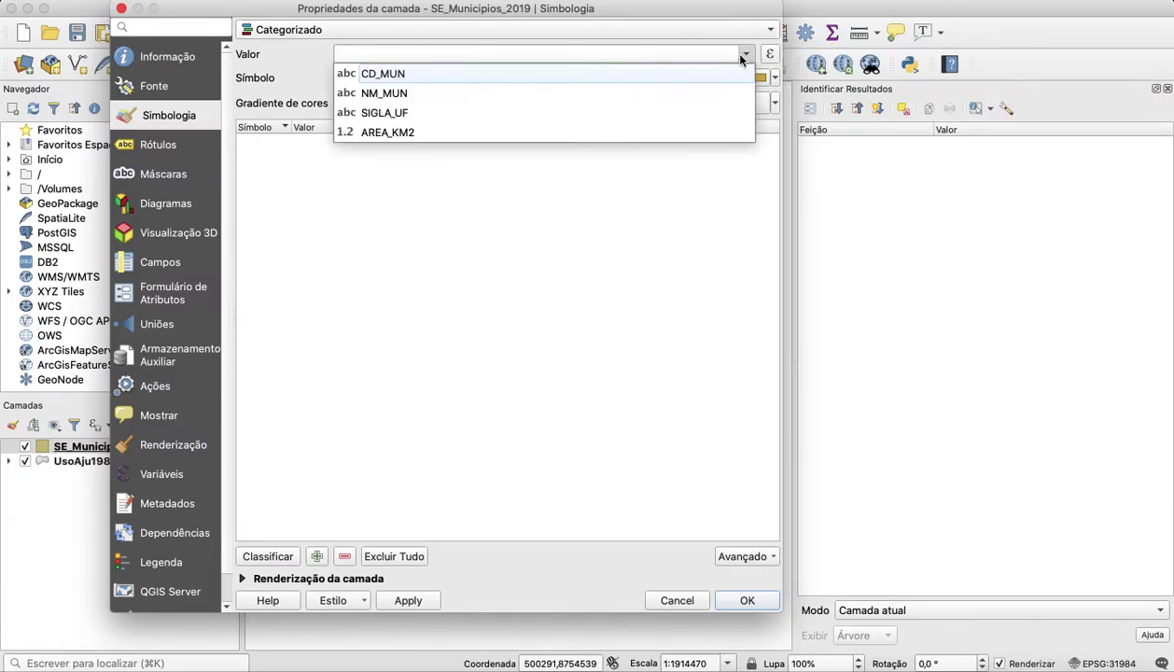
pyautogui.click(463, 93)
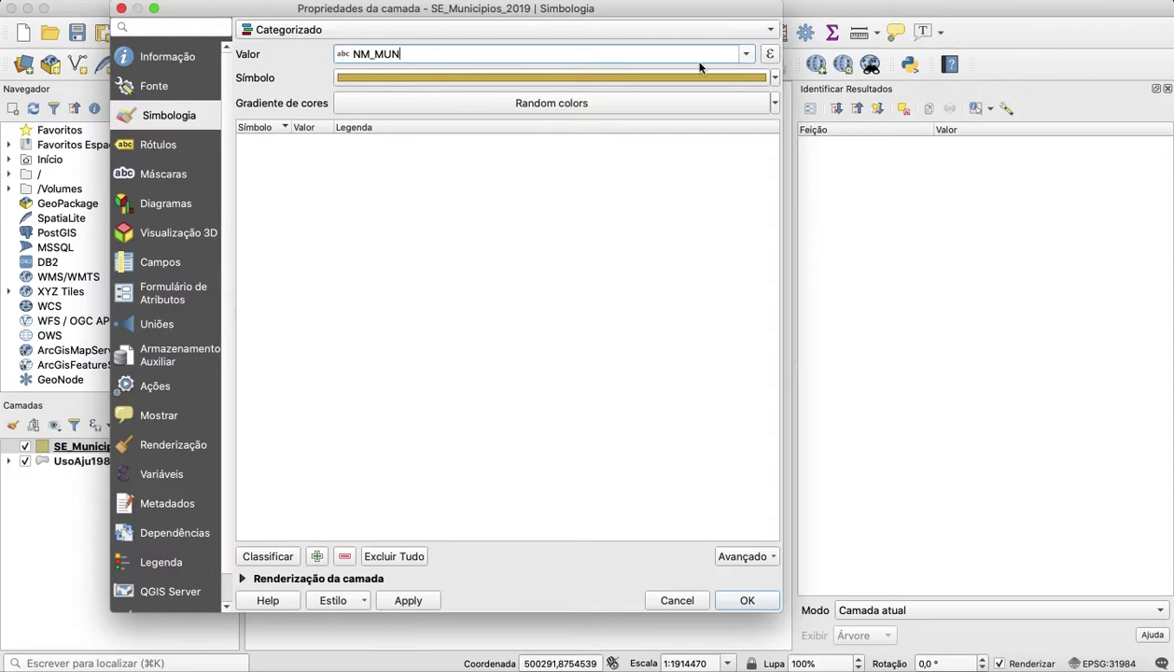
pyautogui.click(747, 54)
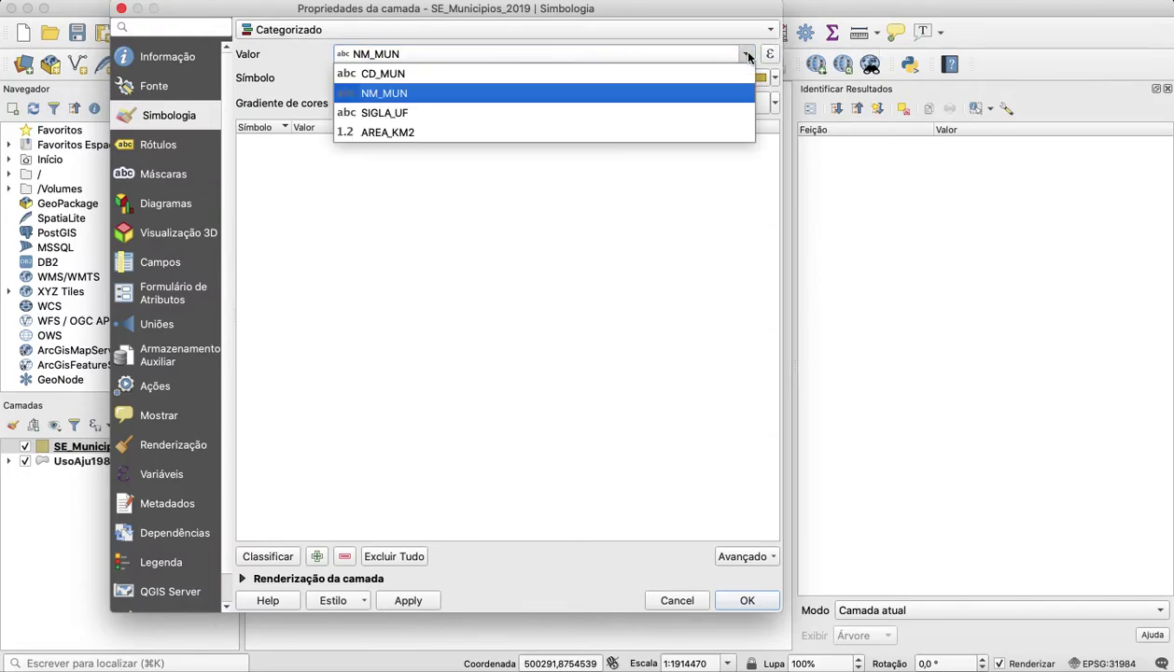
pyautogui.click(674, 94)
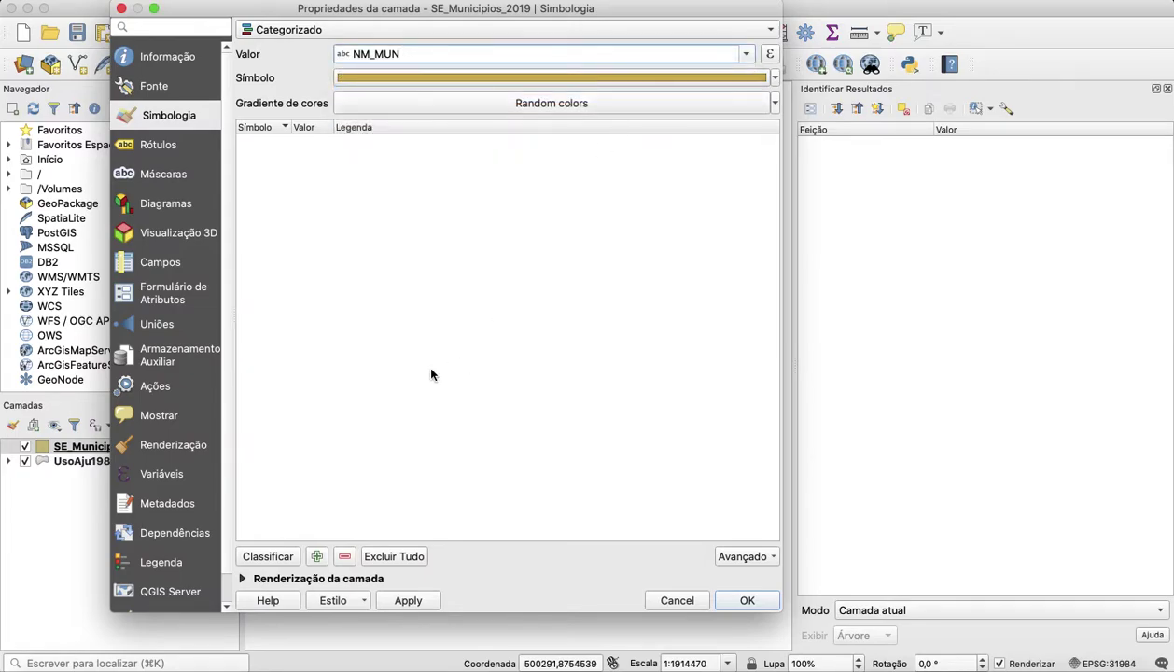
# - Classify the municipalities by NM_MUN with random colors, review the category list and apply the style to the layer
pyautogui.click(278, 555)
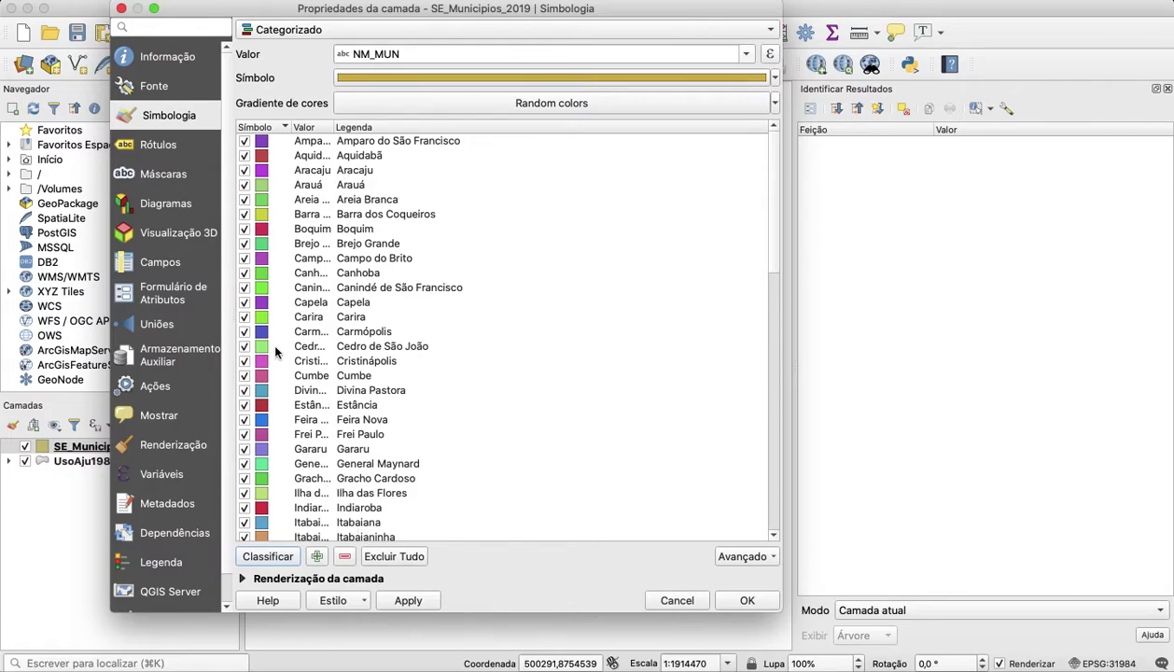
pyautogui.scroll(-12, 308, 434)
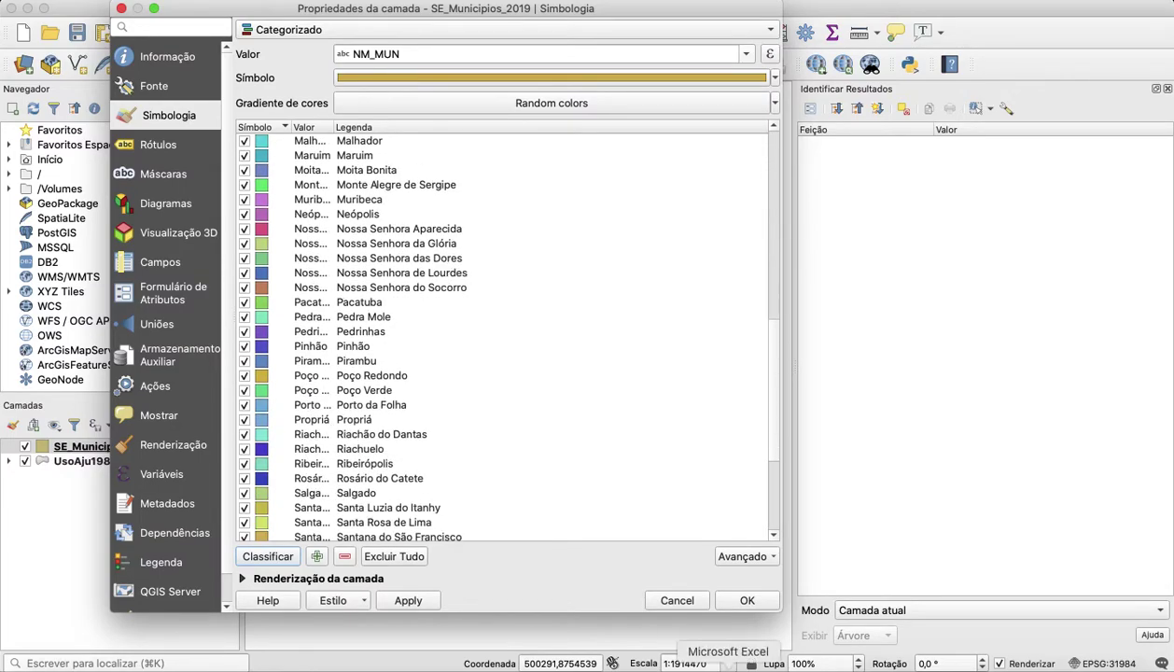
pyautogui.click(409, 600)
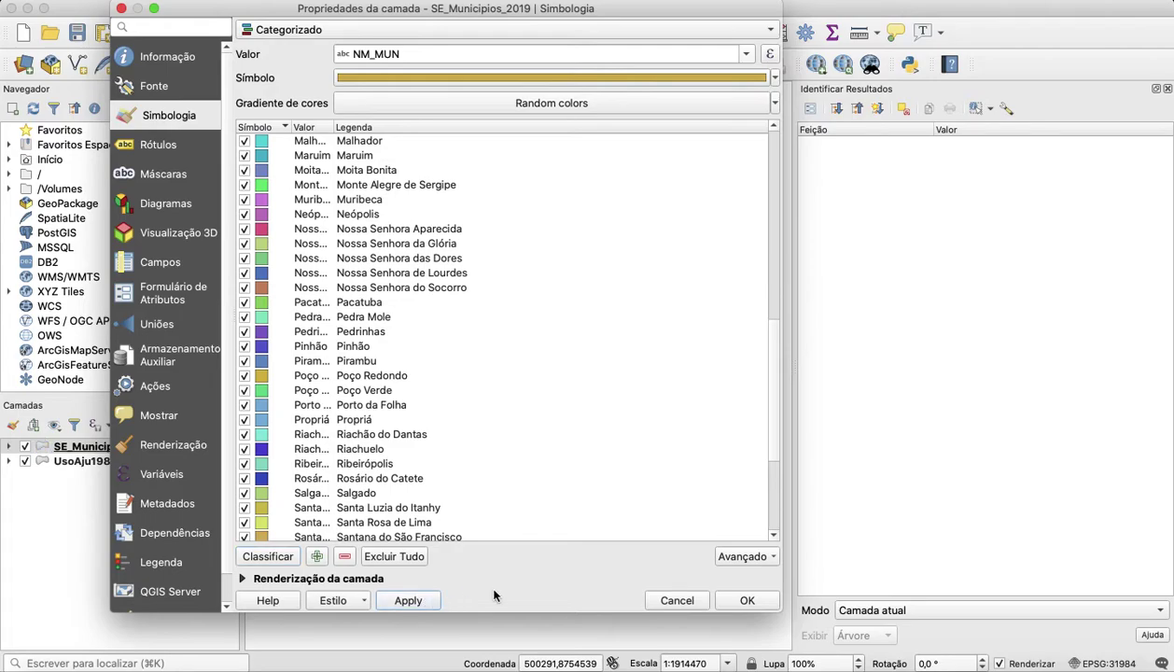
# - Confirm the categorized style of SE_Municipios_2019 and close the identify results
pyautogui.click(747, 601)
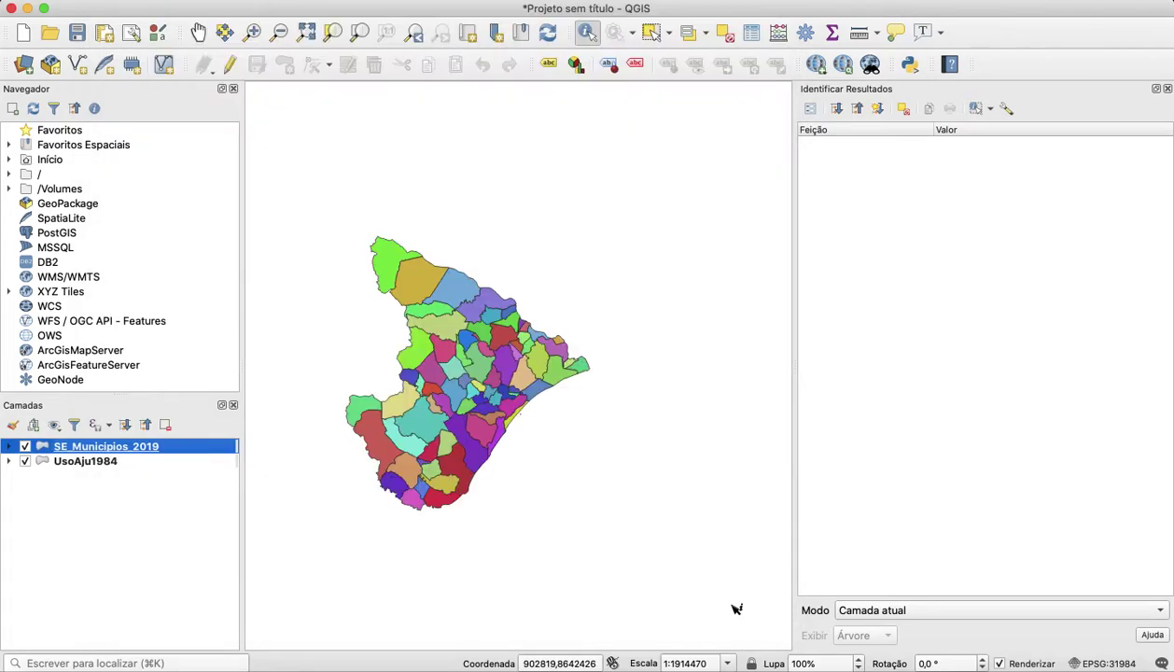
pyautogui.click(1167, 89)
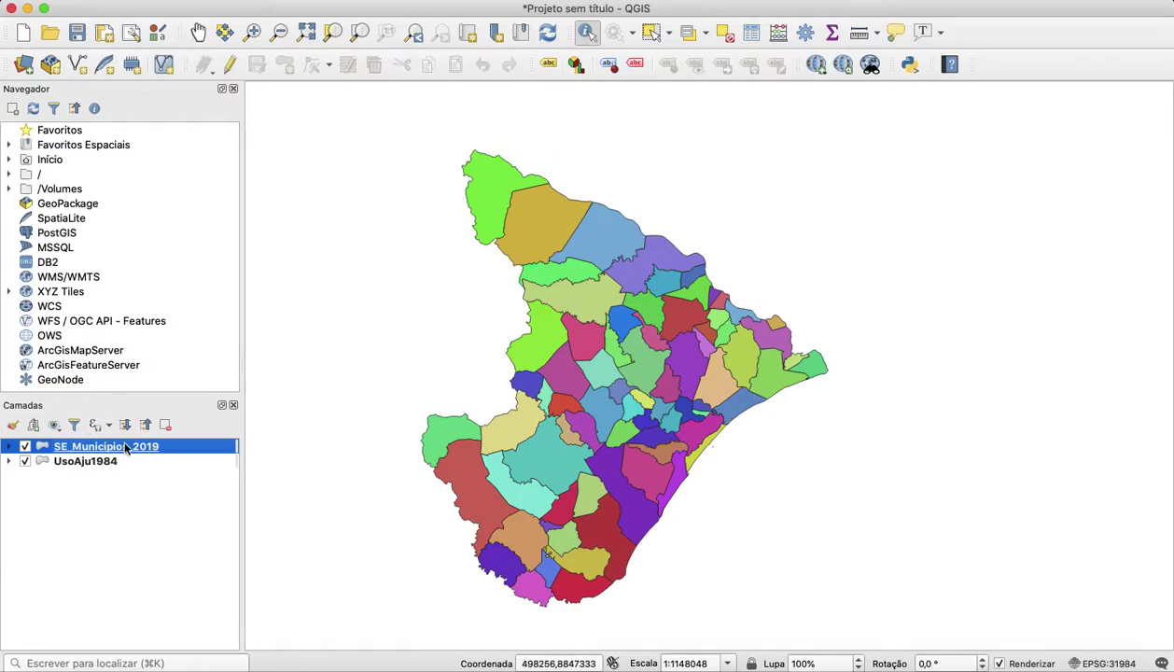
# - Move the SE_Municipios_2019 layer below UsoAju1984 in the layer order so the land-use polygons draw over the municipalities
pyautogui.moveTo(112, 453); pyautogui.dragTo(108, 469)
pyautogui.scroll(-2, 670, 485)
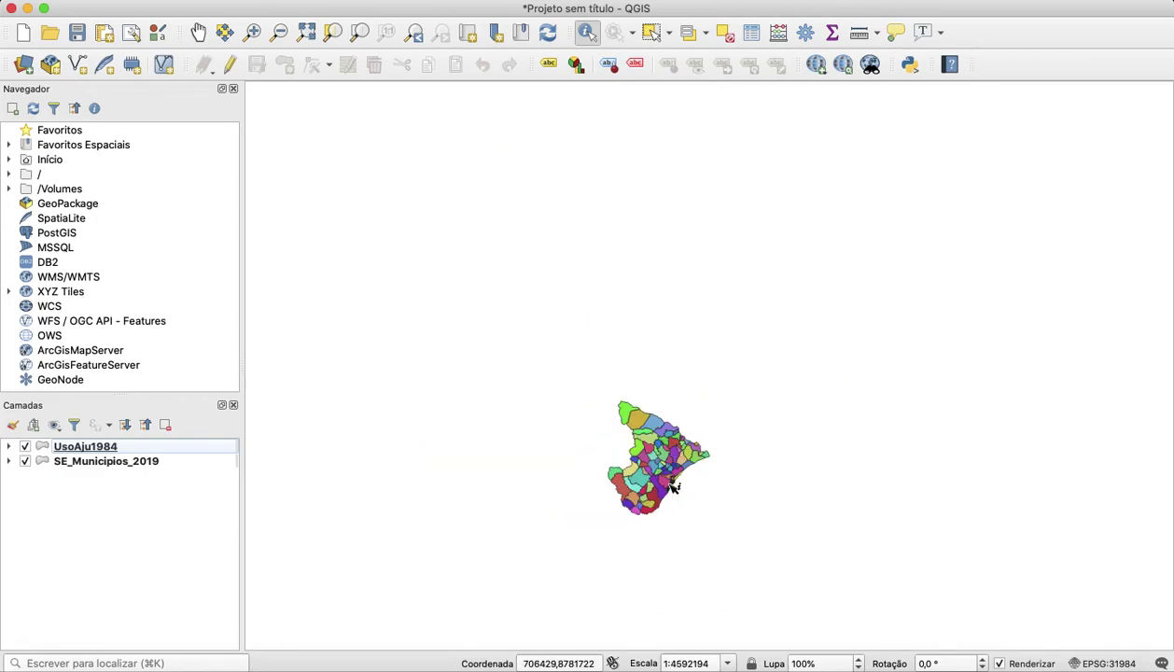
pyautogui.scroll(6, 682, 482)
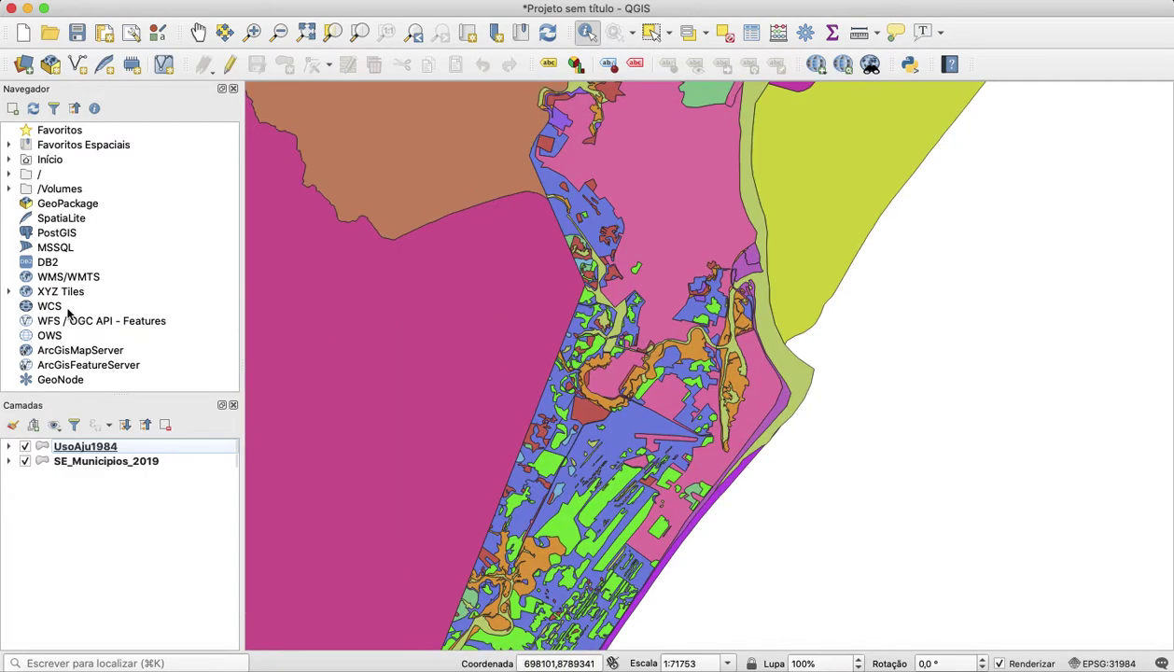
# - Toggle the visibility of UsoAju1984 and SE_Municipios_2019 to compare how the two layers overlap along the coast
pyautogui.click(27, 448)
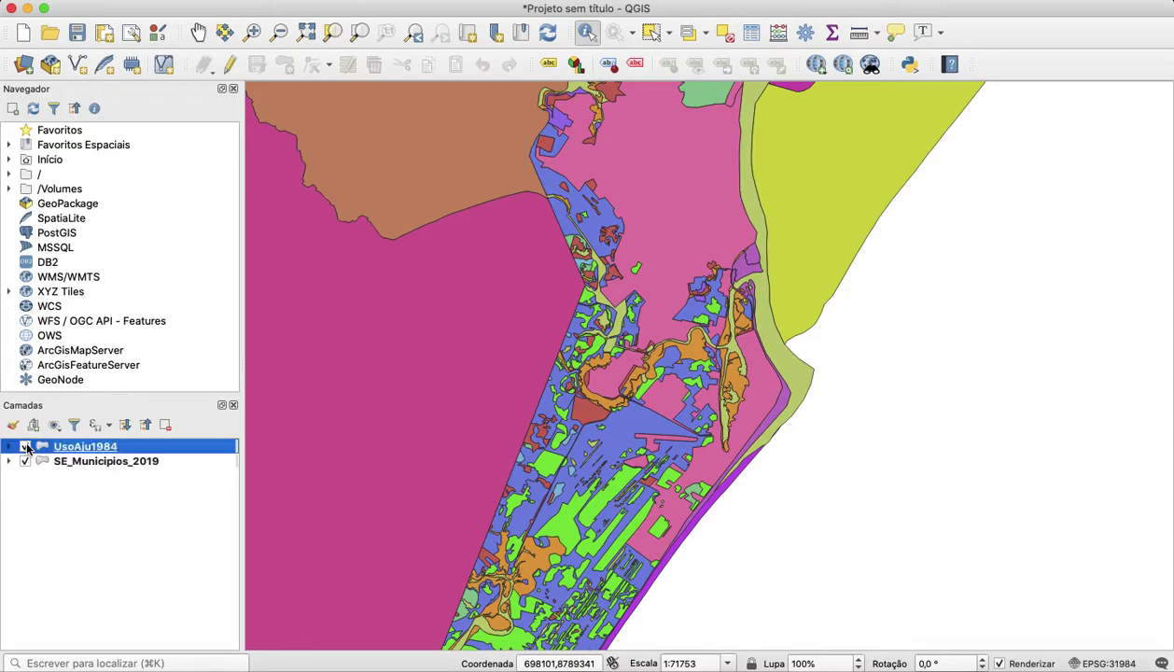
pyautogui.click(24, 461)
pyautogui.click(25, 446)
pyautogui.scroll(-2, 578, 397)
pyautogui.scroll(1, 579, 396)
pyautogui.moveTo(578, 397); pyautogui.dragTo(639, 325)
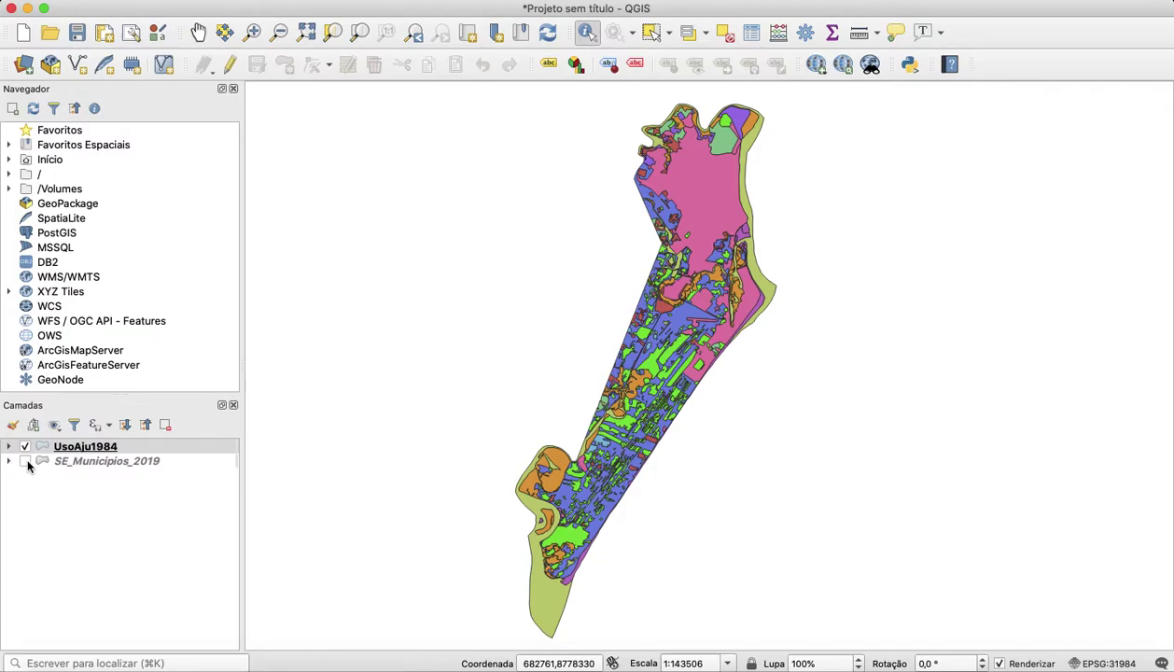
pyautogui.click(26, 462)
pyautogui.scroll(-2, 553, 257)
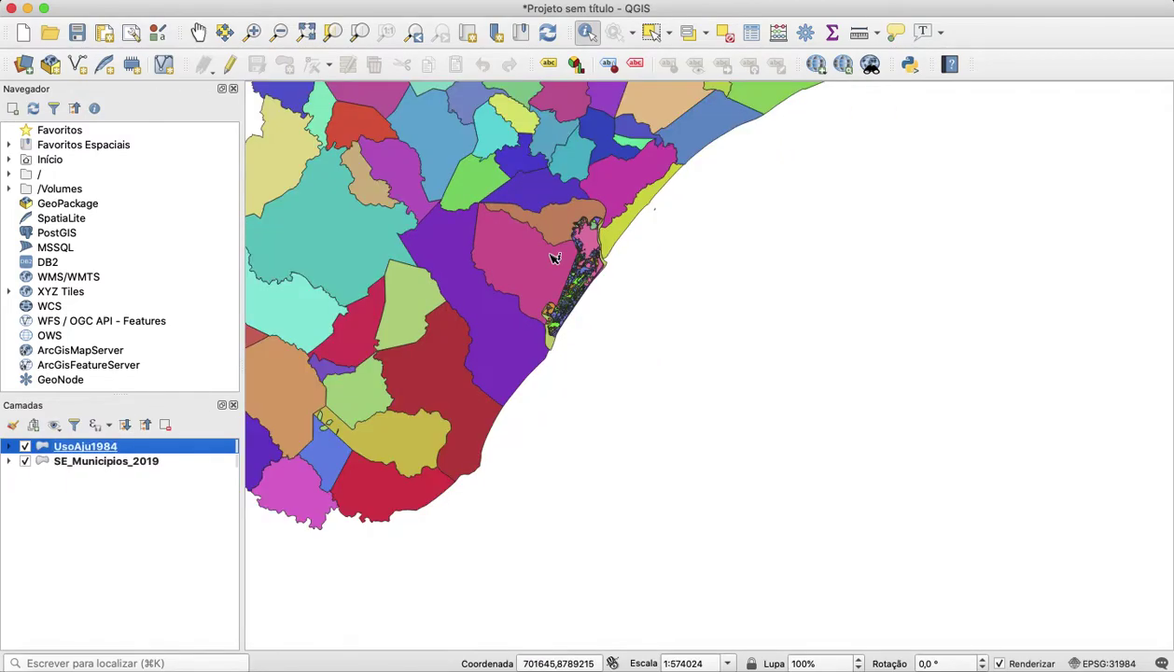
pyautogui.scroll(2, 553, 258)
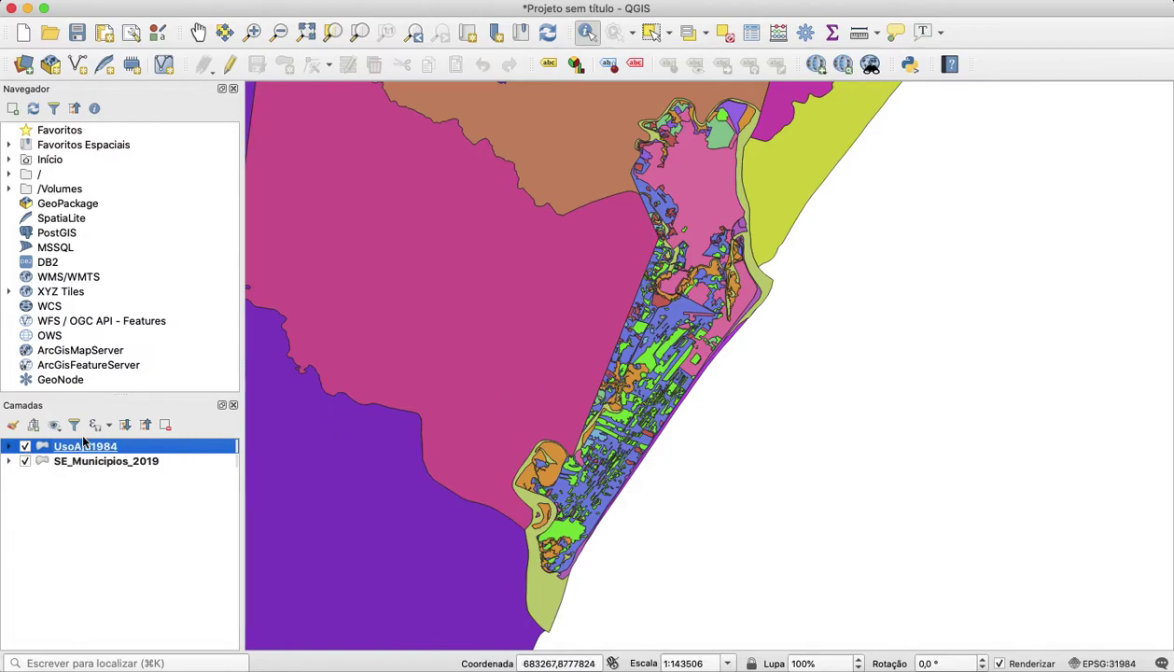
# - Place SE_Municipios_2019 above UsoAju1984, switch its visibility off and on, and restore the previous layer order
pyautogui.moveTo(82, 449); pyautogui.dragTo(80, 465)
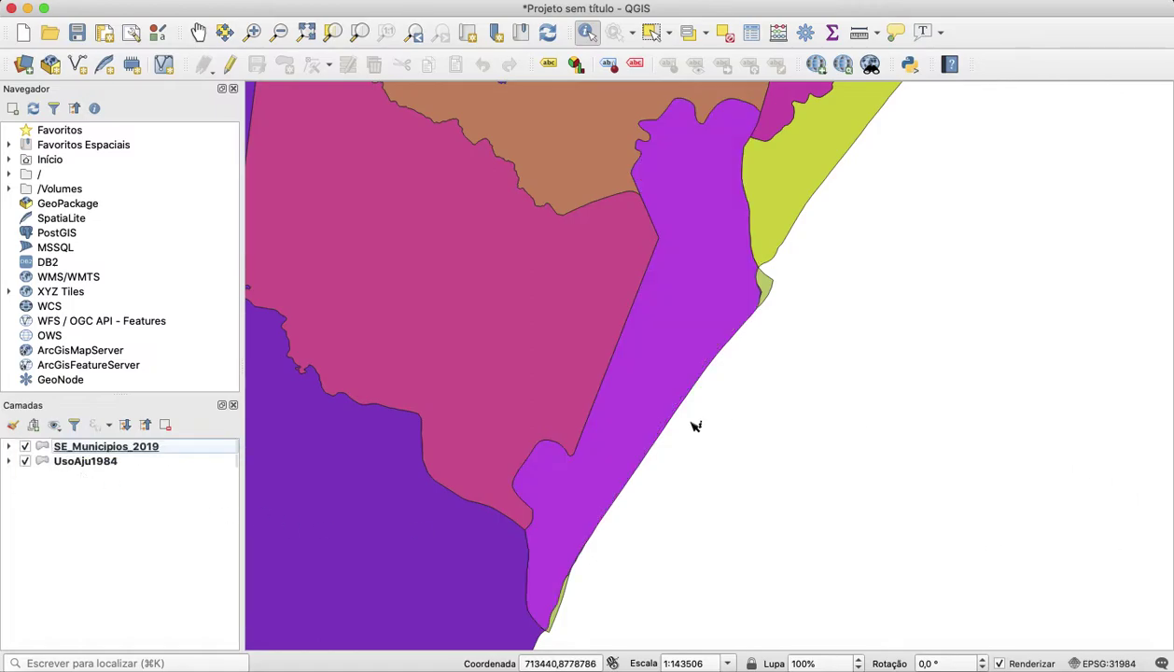
pyautogui.click(25, 447)
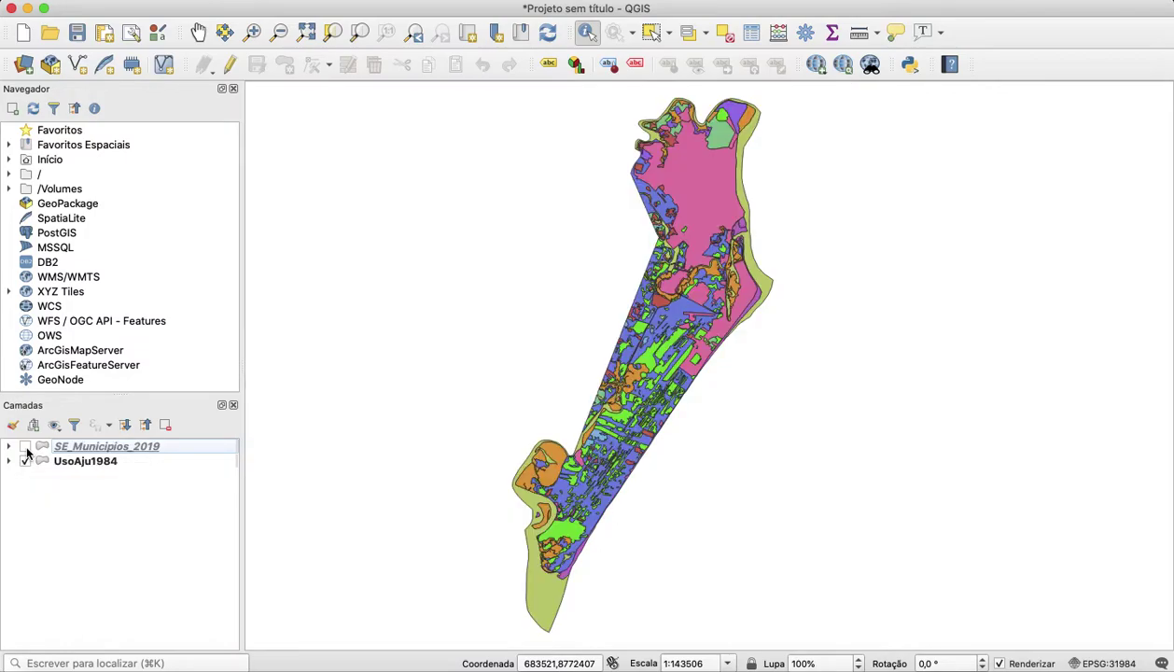
pyautogui.click(25, 447)
pyautogui.moveTo(52, 464); pyautogui.dragTo(76, 481)
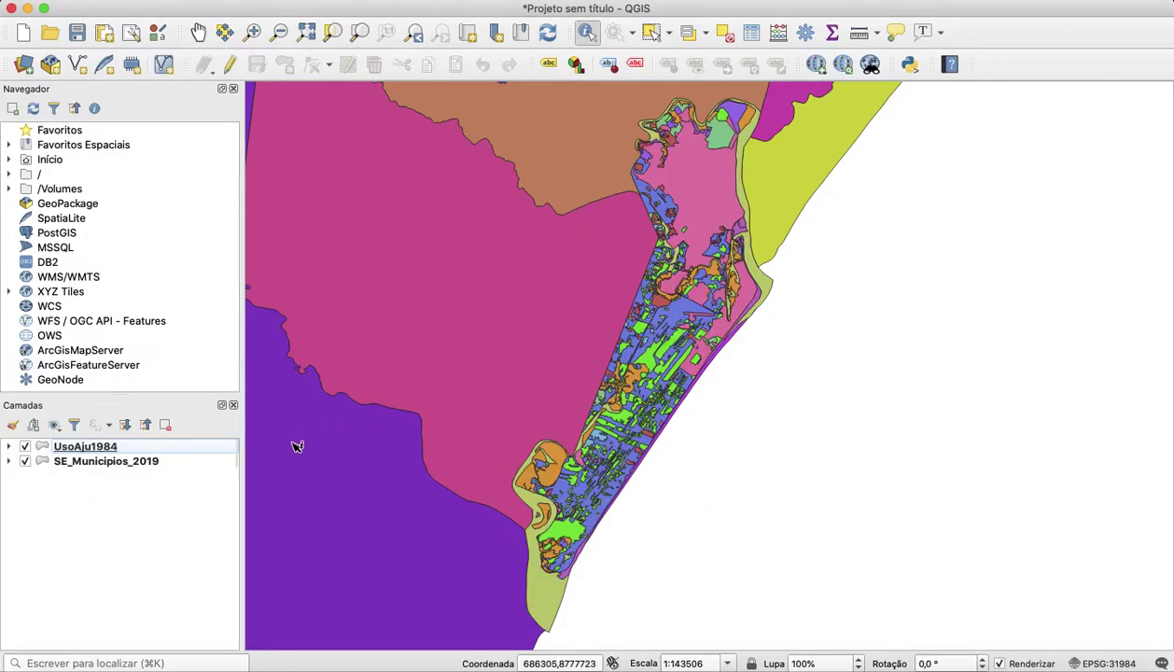
# - Hide the UsoAju1984 layer and select the São Cristóvão municipality polygon in the SE_Municipios_2019 layer
pyautogui.click(25, 448)
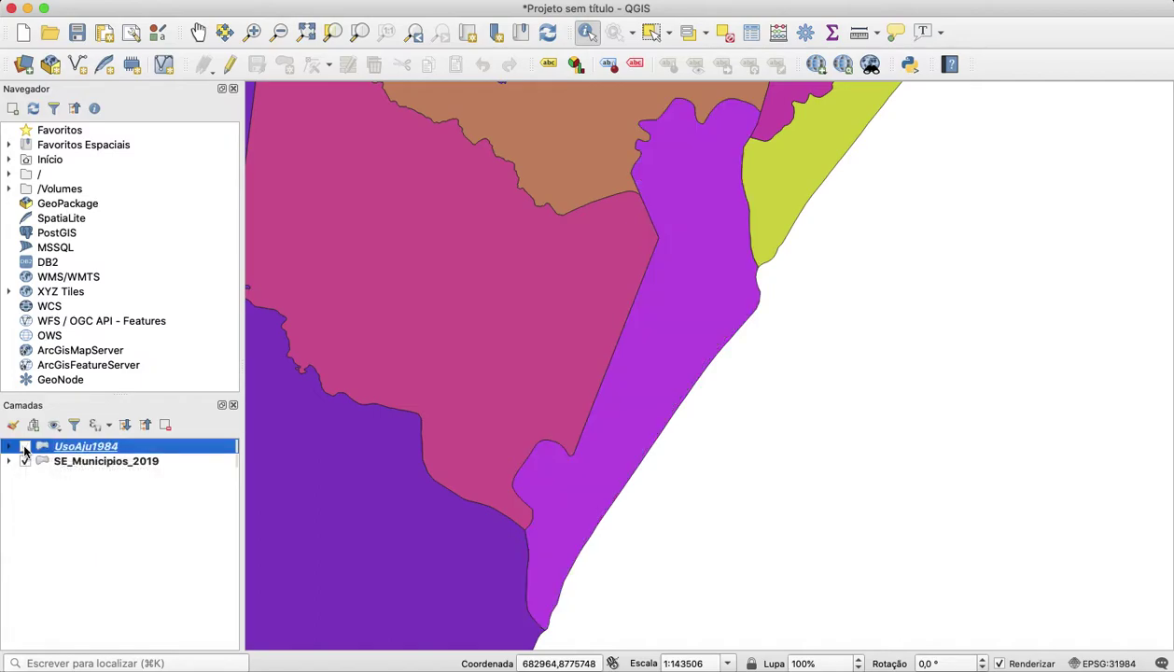
pyautogui.scroll(-1, 661, 285)
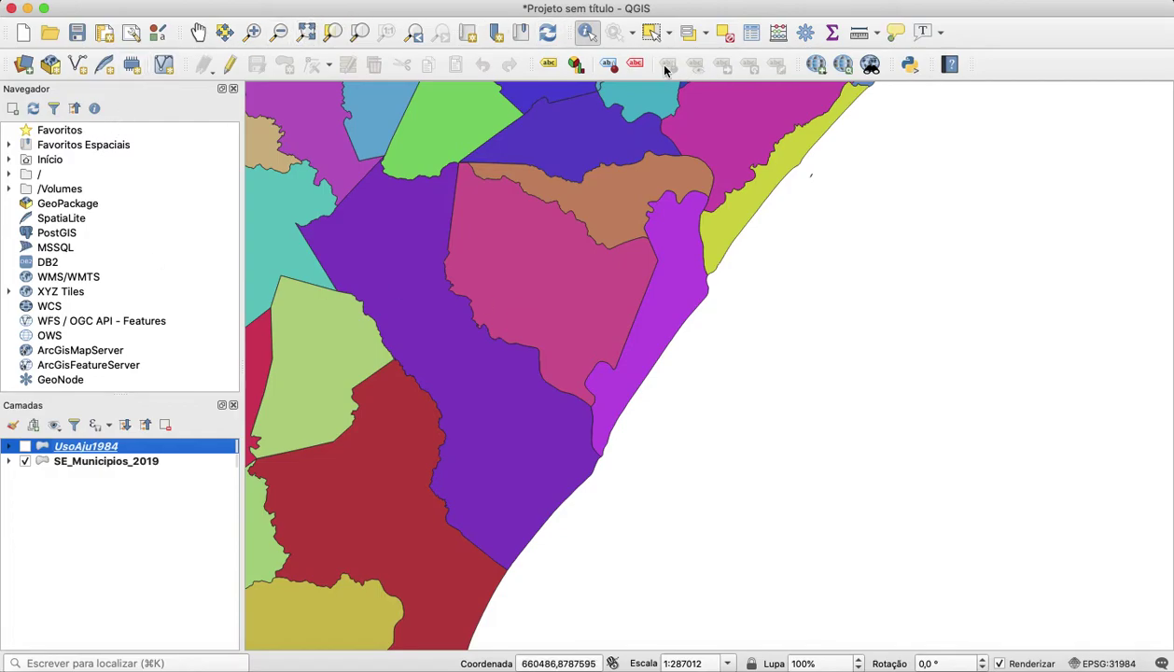
pyautogui.click(650, 33)
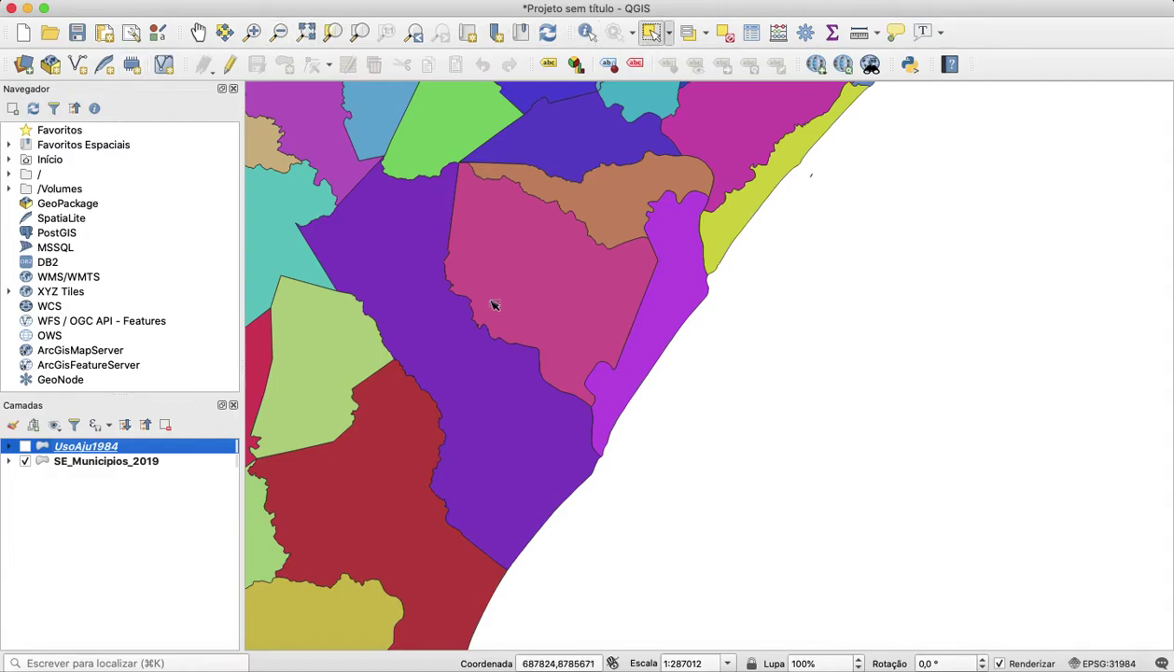
pyautogui.click(104, 463)
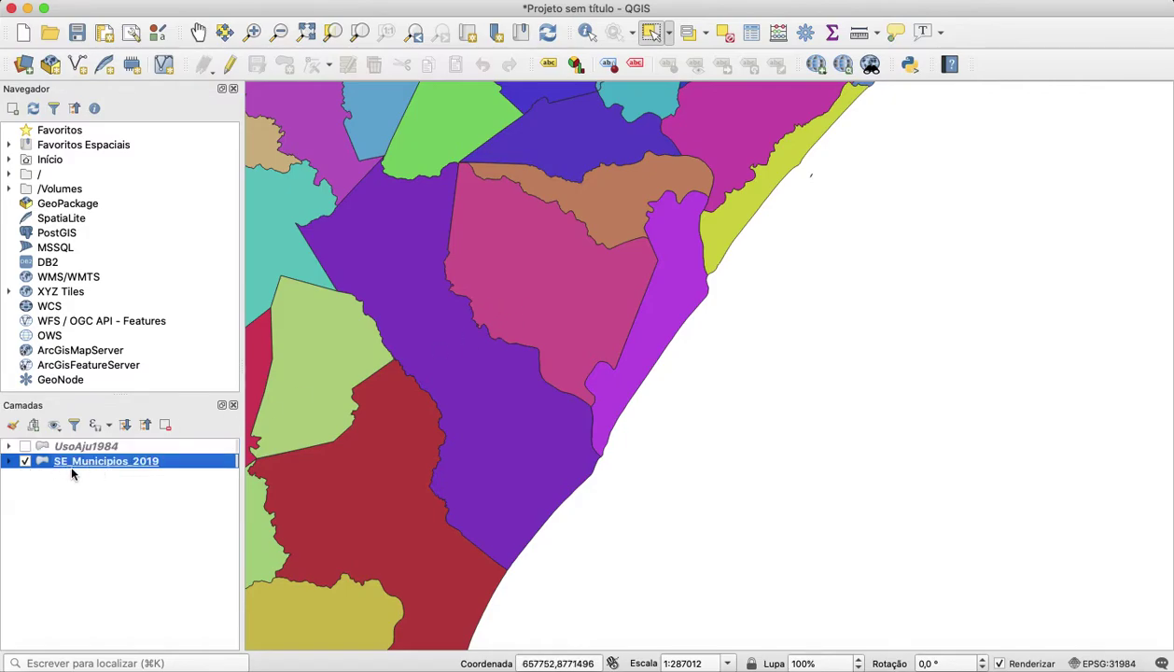
pyautogui.click(92, 448)
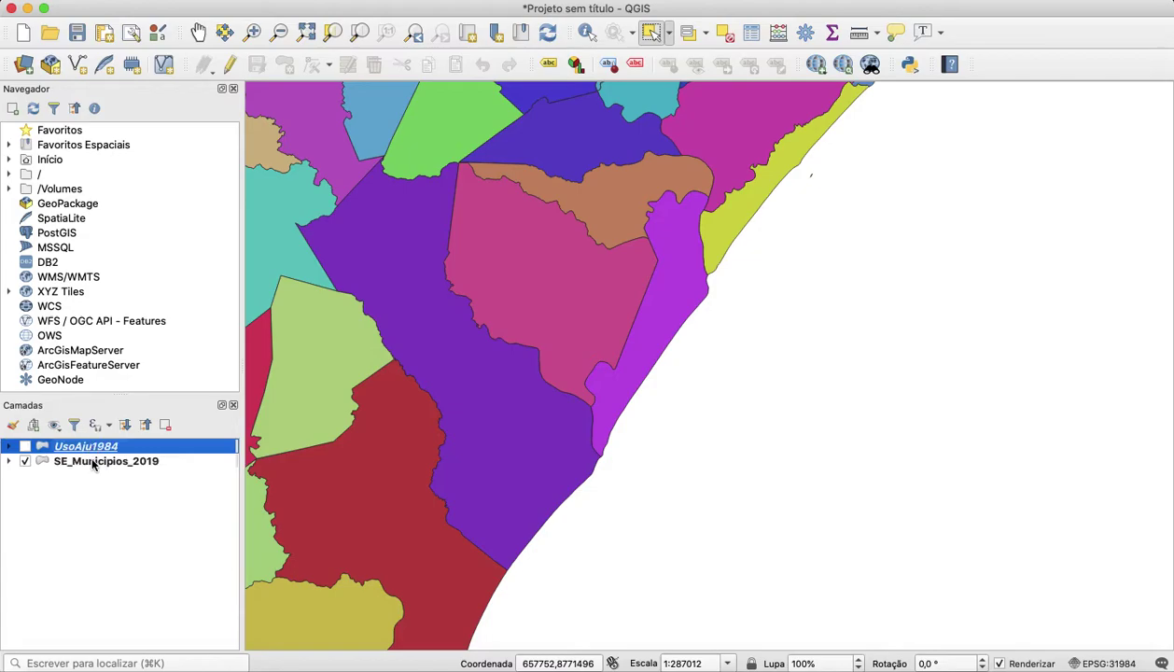
pyautogui.click(92, 464)
pyautogui.click(98, 448)
pyautogui.click(96, 470)
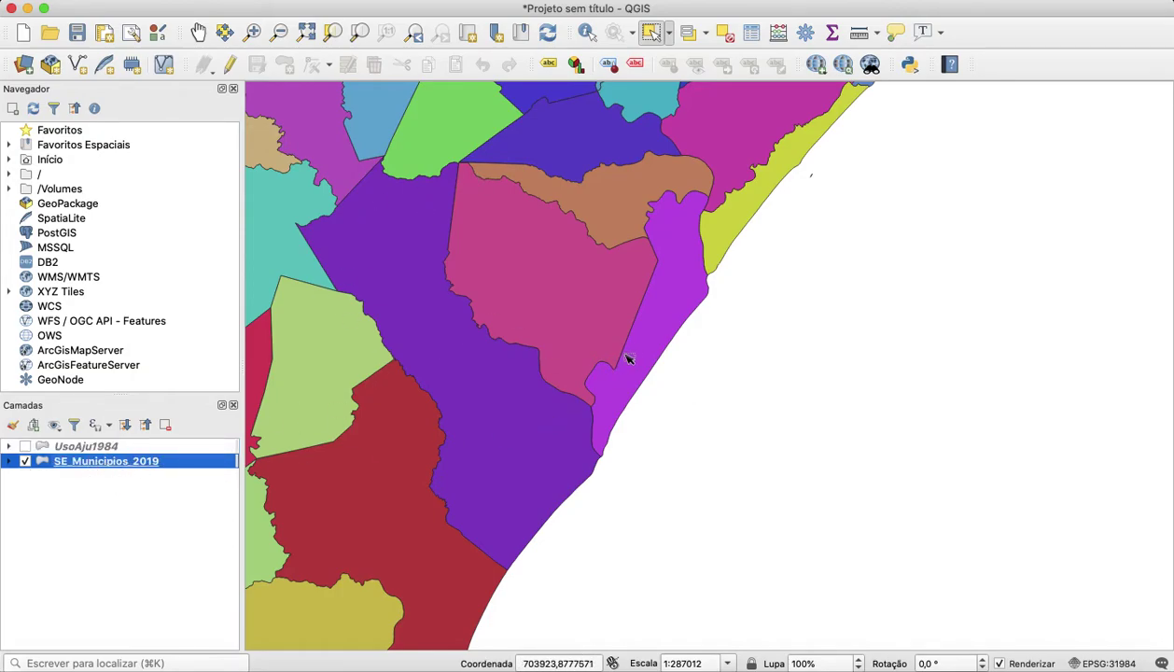
pyautogui.click(556, 299)
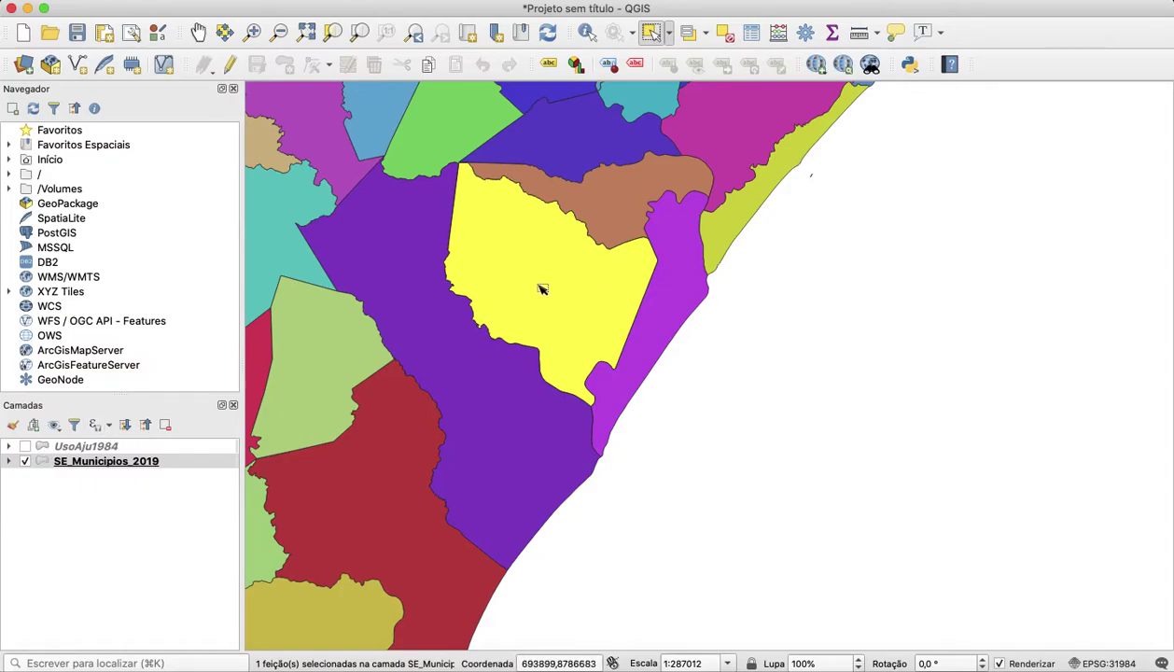
# - Examine the selected municipality in the SE_Municipios_2019 attribute table, bringing the selection to the top of the rows, and close the table
pyautogui.rightClick(159, 469)
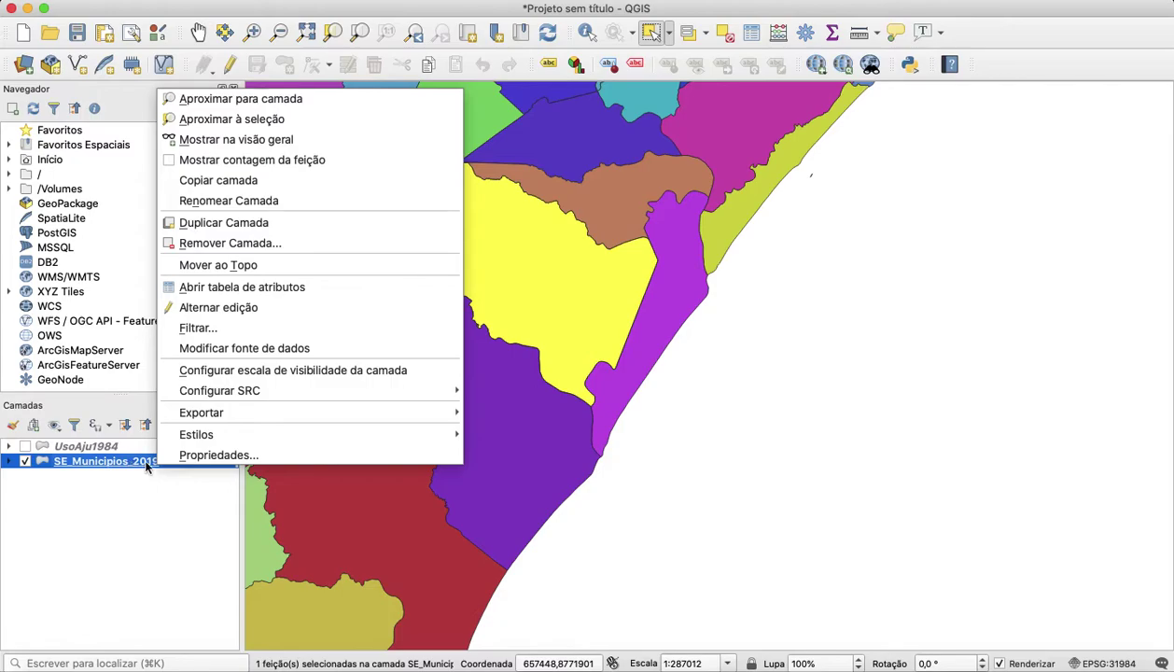
pyautogui.click(251, 292)
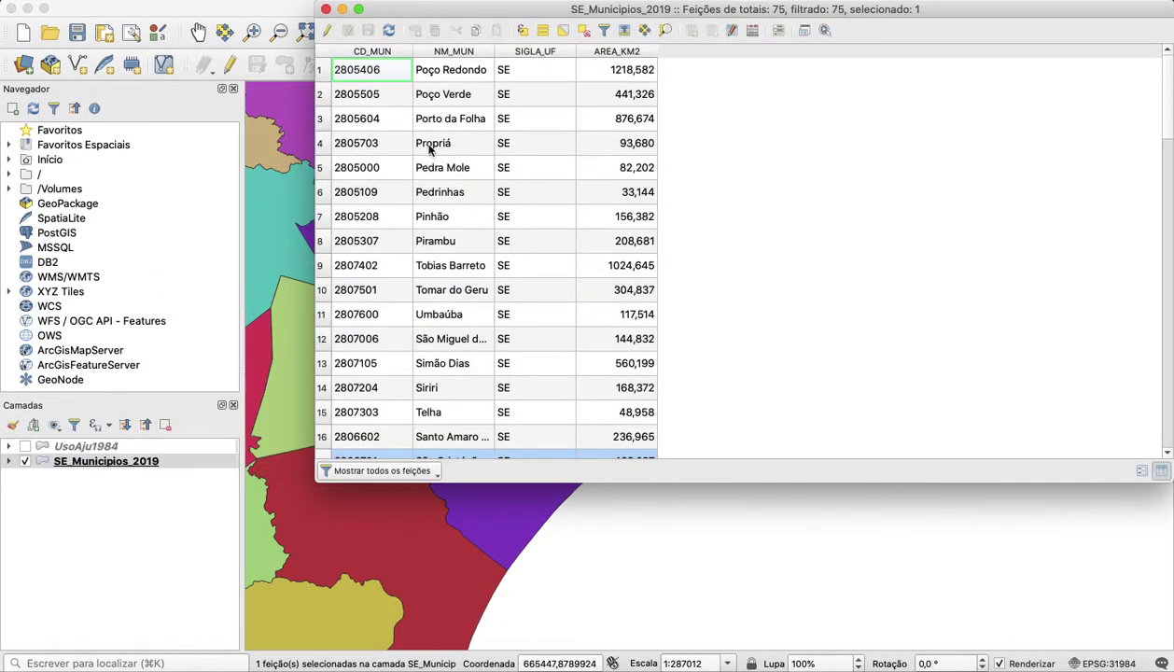
pyautogui.scroll(-3, 388, 180)
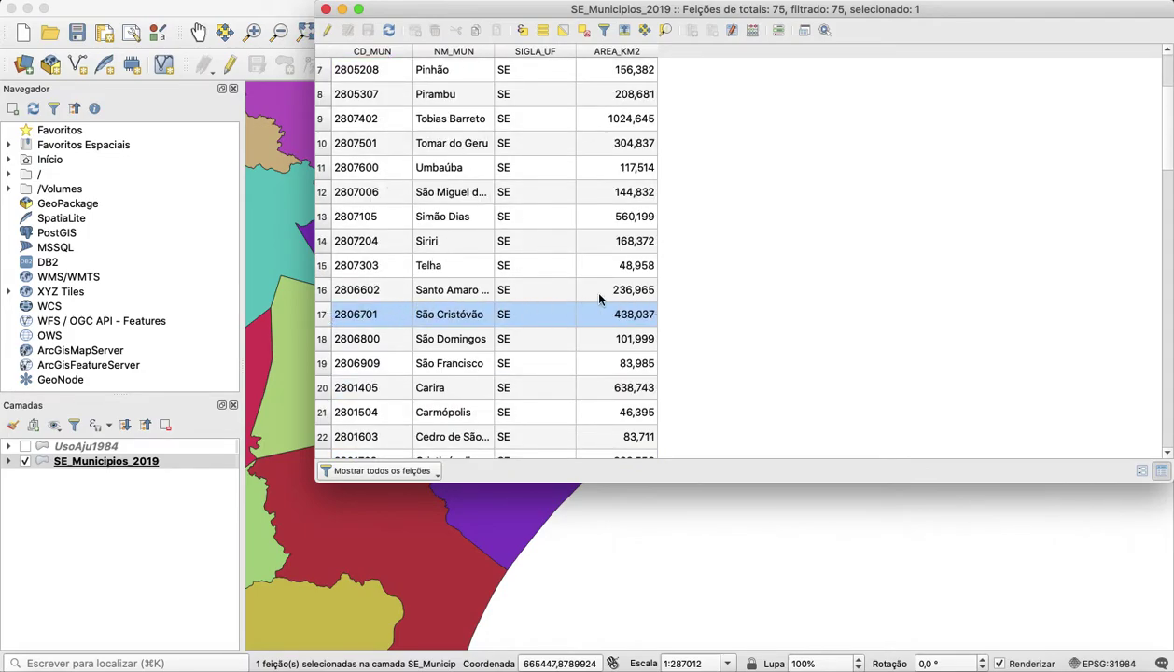
pyautogui.scroll(3, 421, 149)
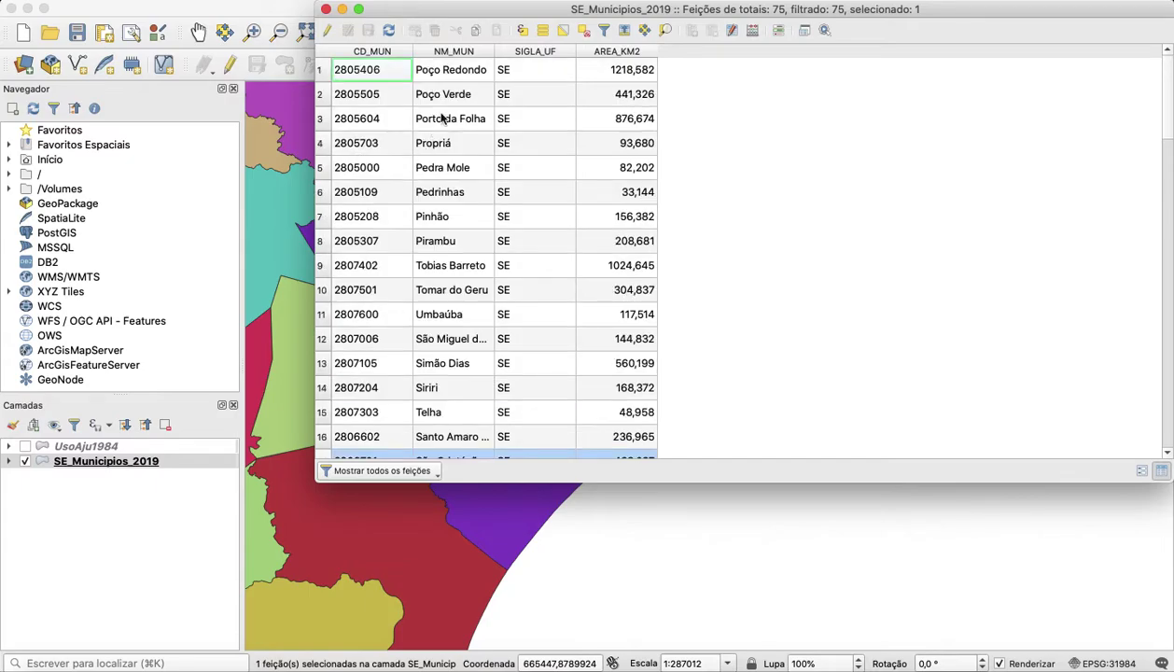
pyautogui.click(624, 30)
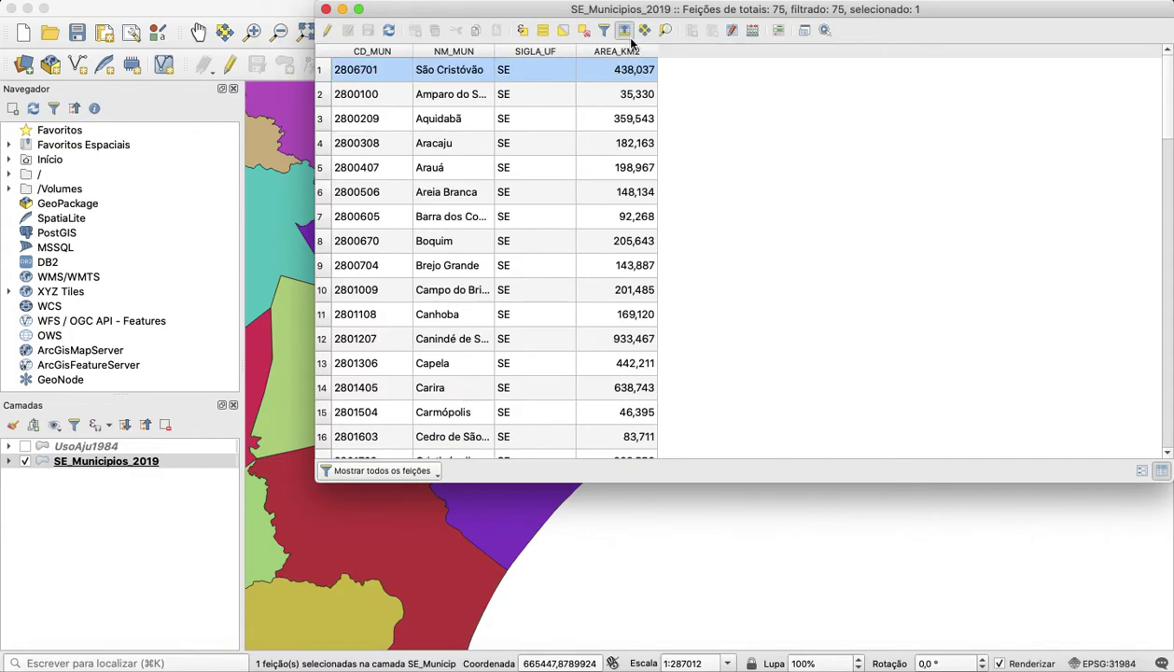
pyautogui.moveTo(759, 16); pyautogui.dragTo(774, 88)
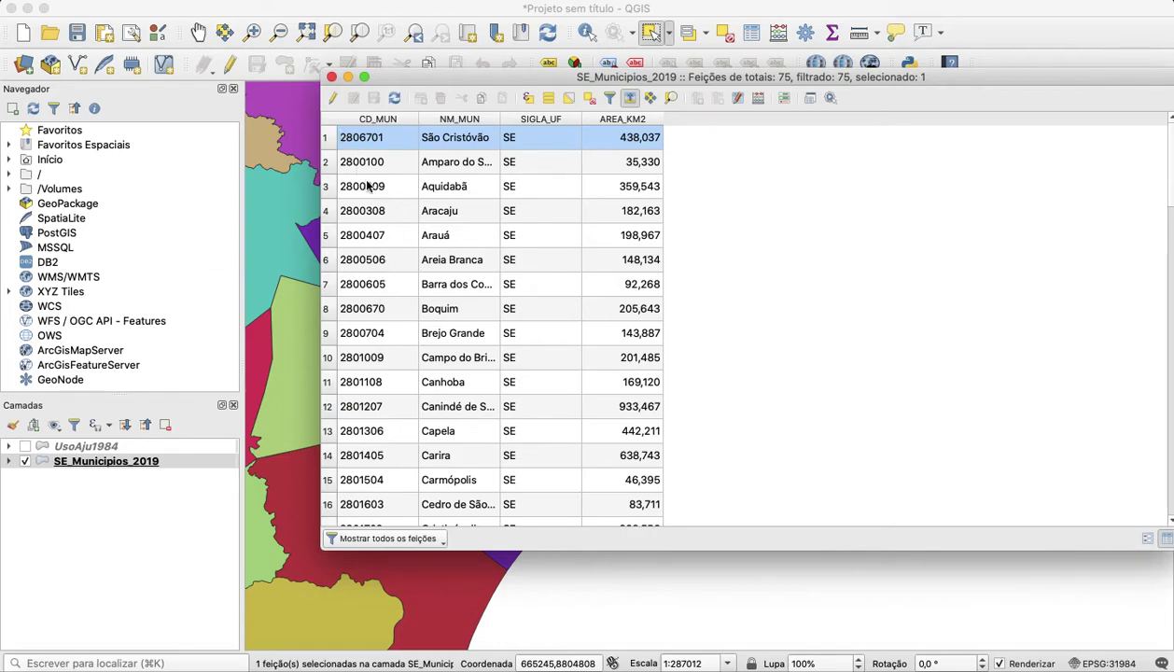
pyautogui.click(333, 79)
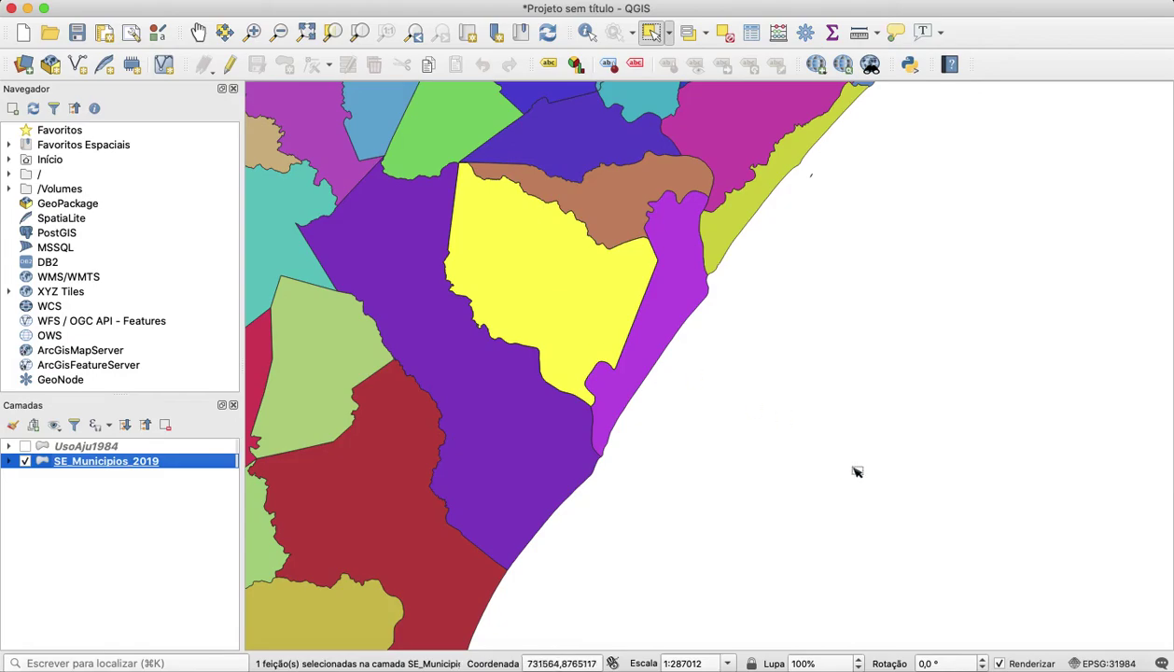
pyautogui.click(810, 446)
pyautogui.click(571, 298)
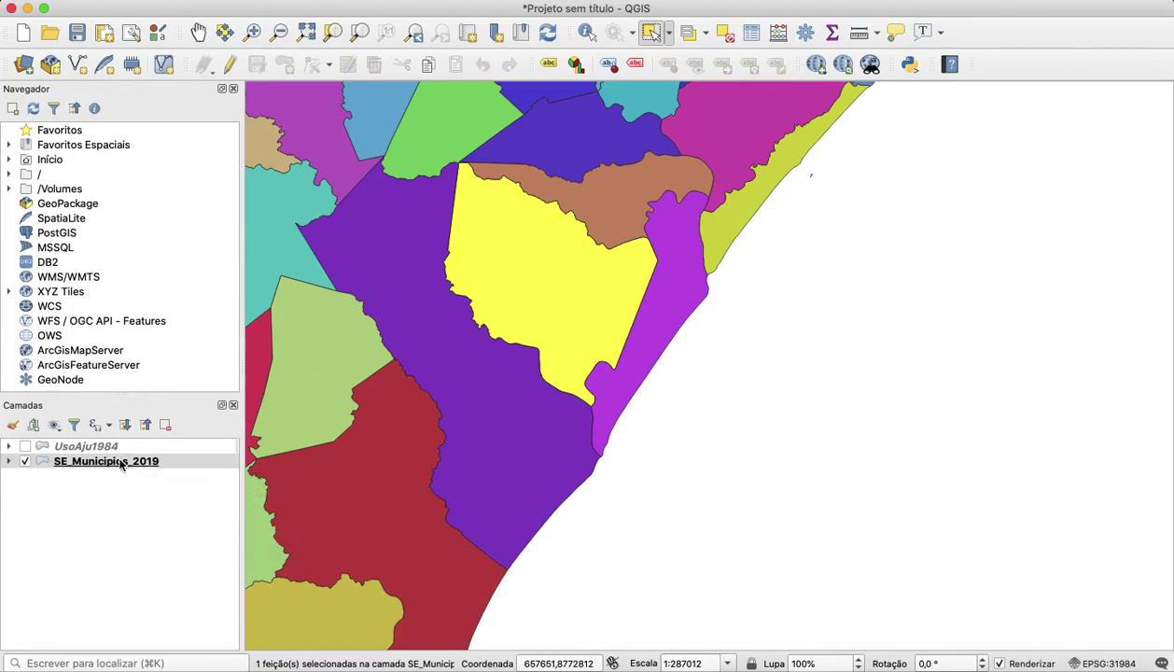
pyautogui.click(783, 482)
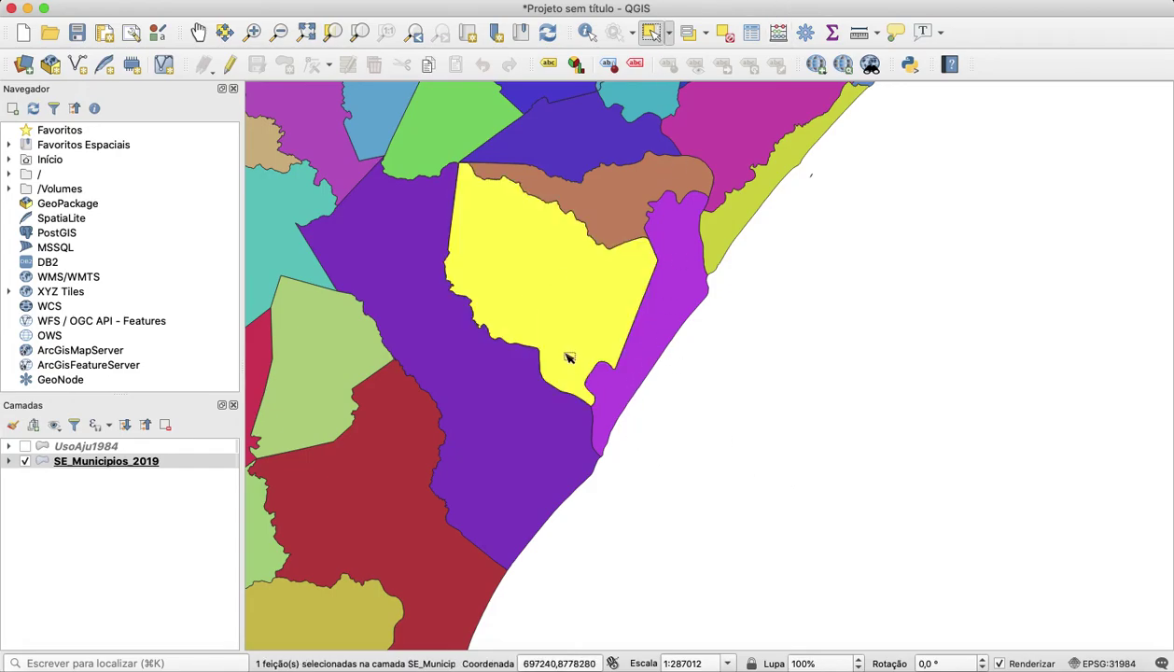
# - Start exporting only the selected features of SE_Municipios_2019 and set the output format to Shapefile
pyautogui.rightClick(91, 461)
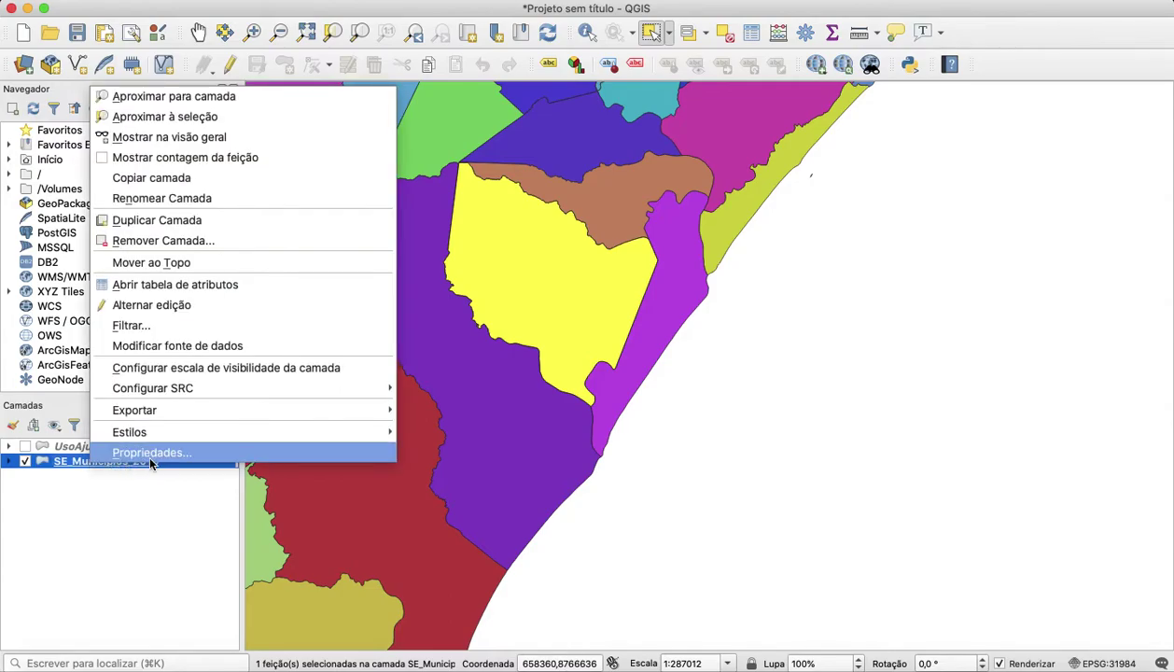
pyautogui.moveTo(185, 437)
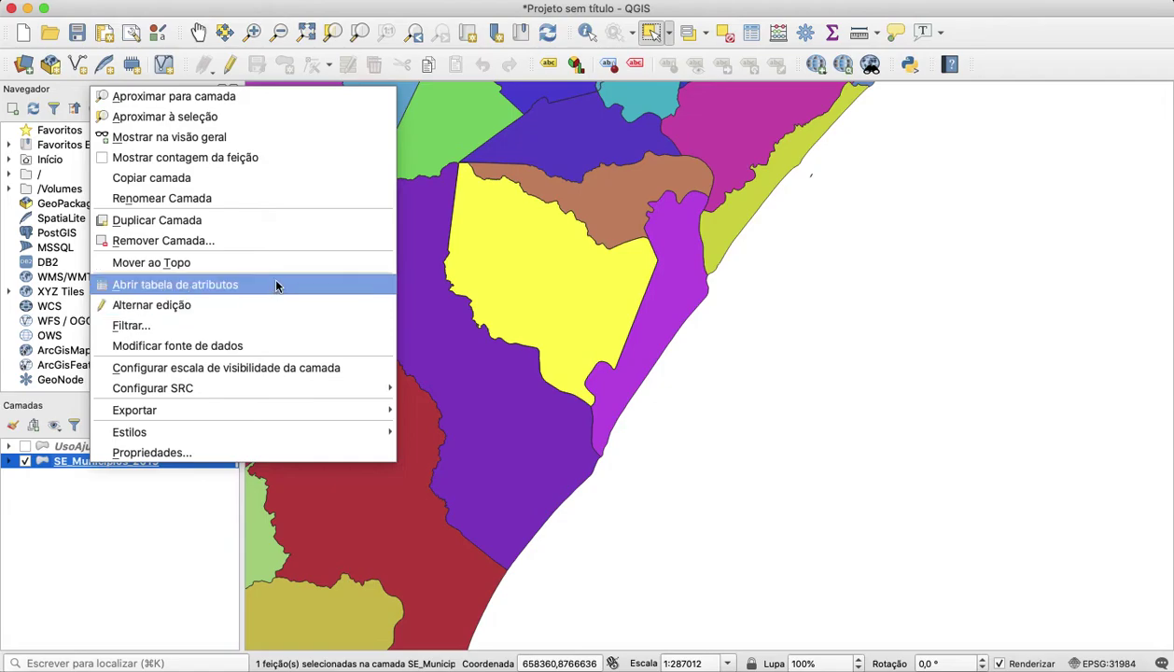
pyautogui.moveTo(295, 410)
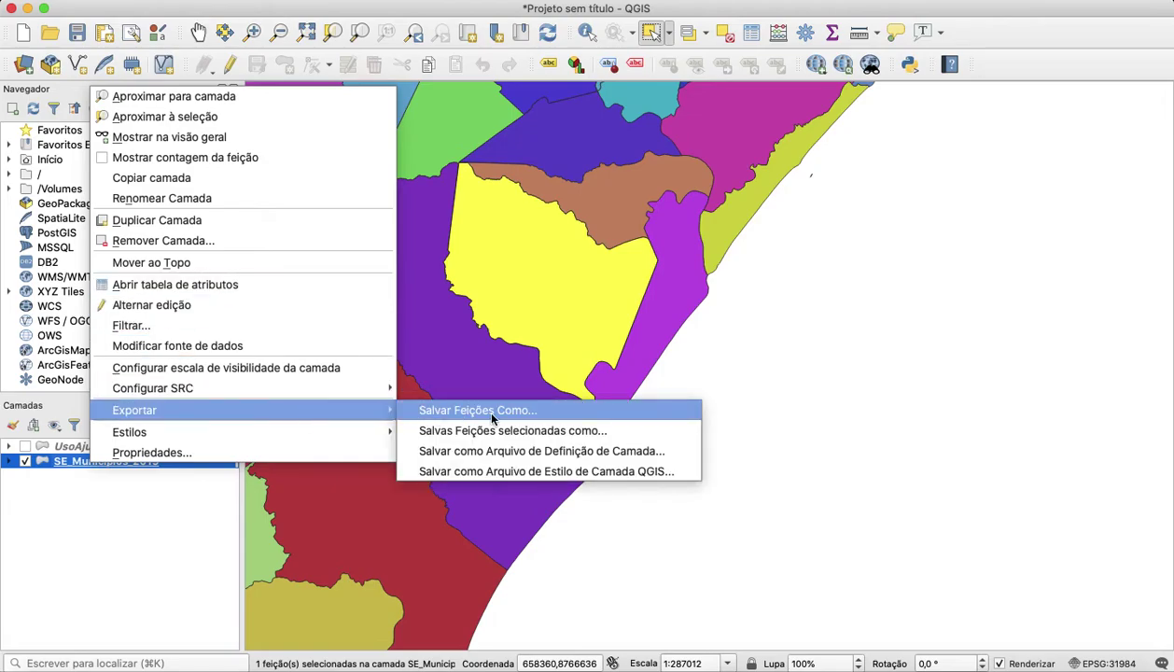
pyautogui.click(575, 435)
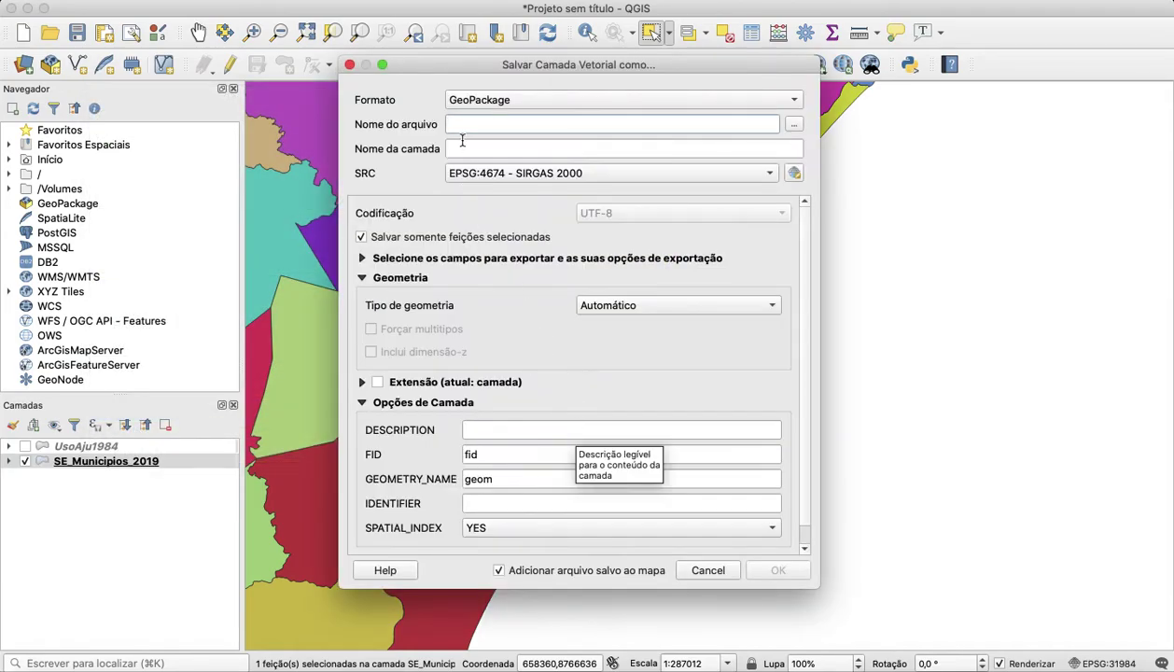
pyautogui.click(795, 100)
pyautogui.click(587, 113)
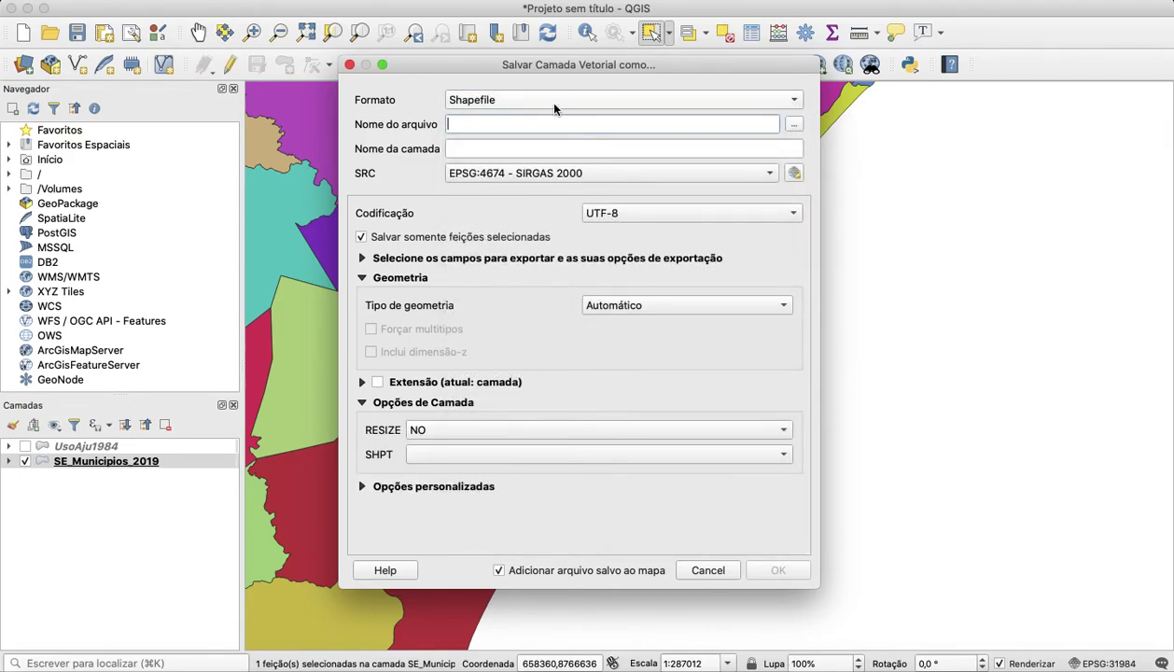
# - Set the export destination to a new folder named Aula_shp inside Documents/Aulas IFS/NGeop
pyautogui.click(796, 125)
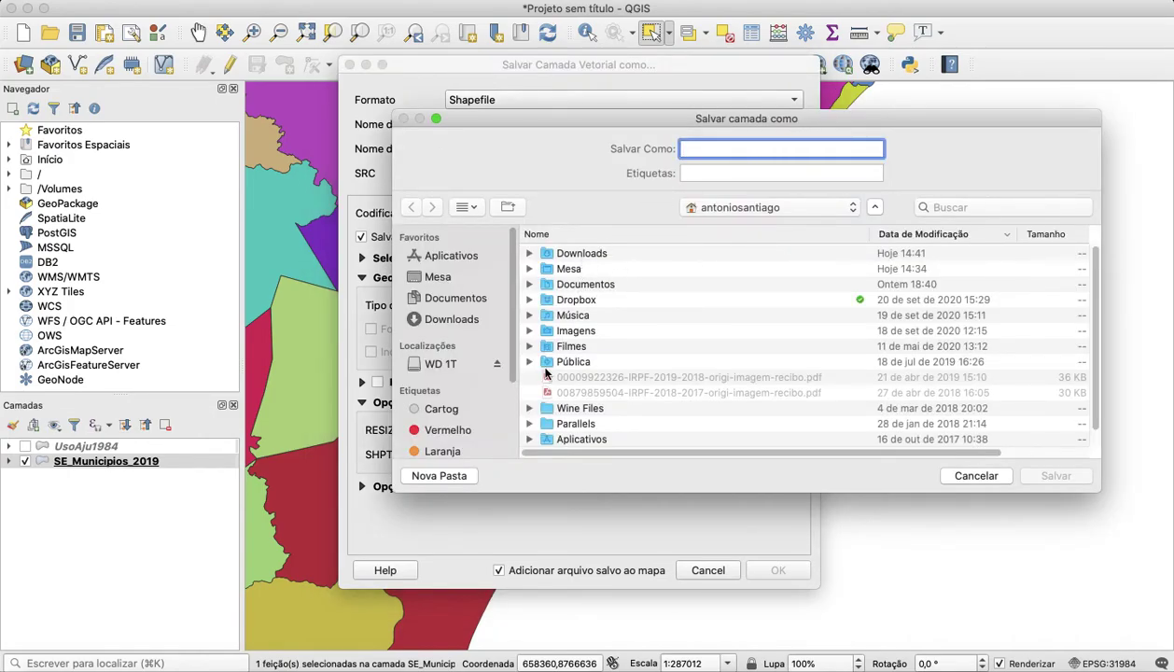
pyautogui.doubleClick(569, 285)
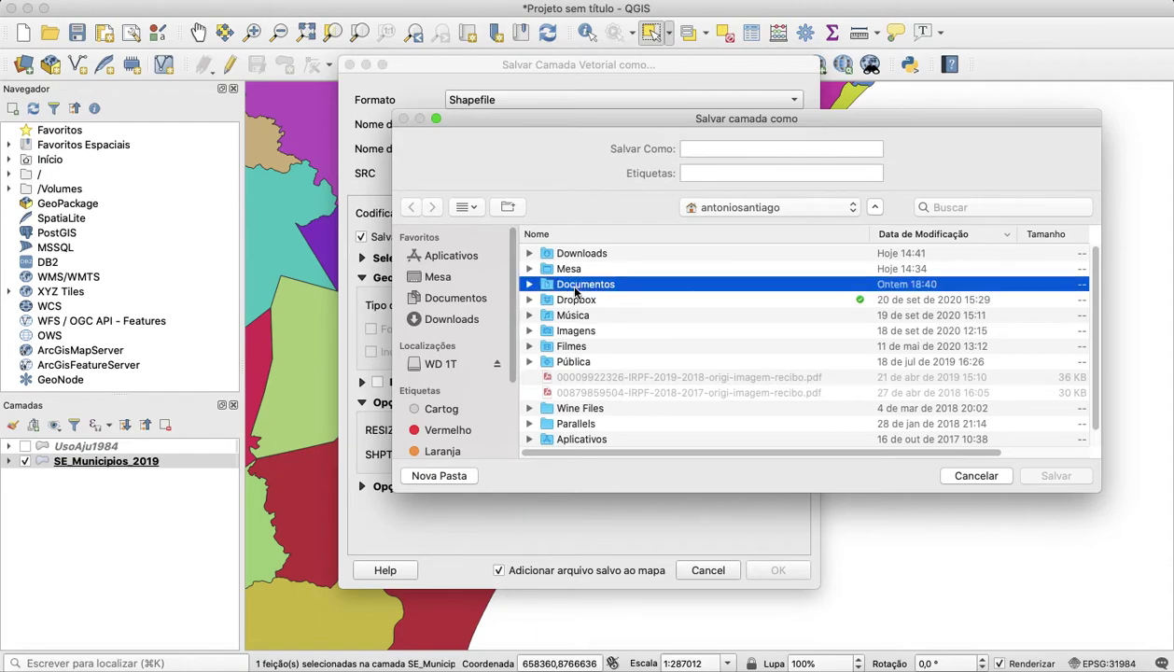
pyautogui.doubleClick(573, 252)
pyautogui.doubleClick(576, 253)
pyautogui.click(508, 207)
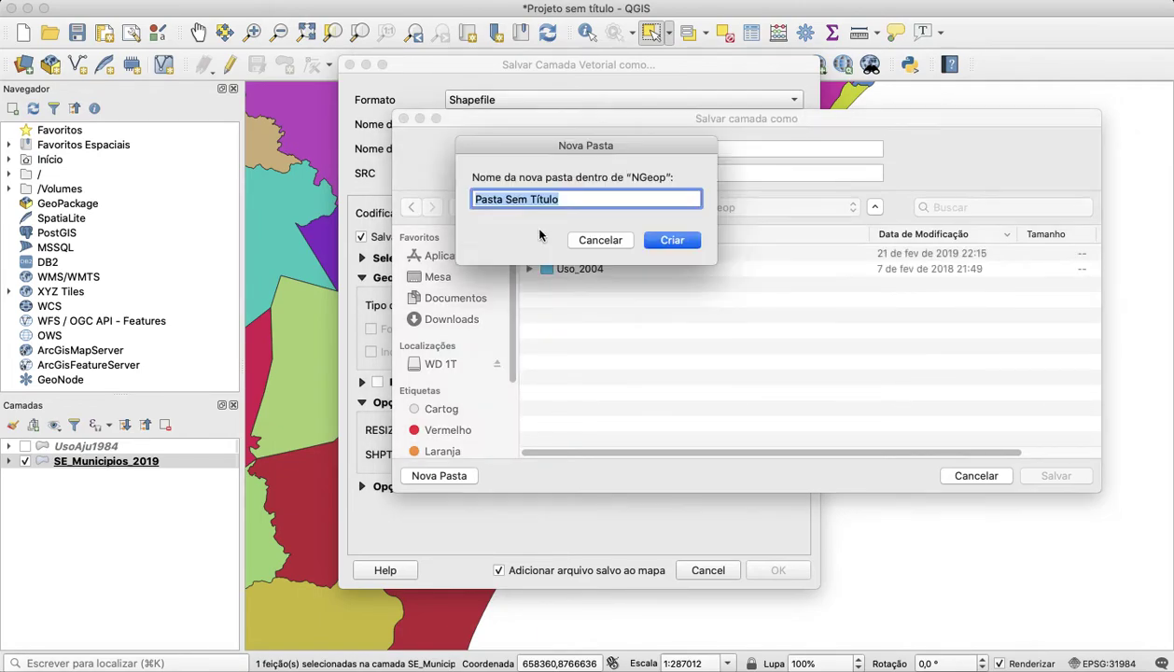
pyautogui.write('Aula shp')
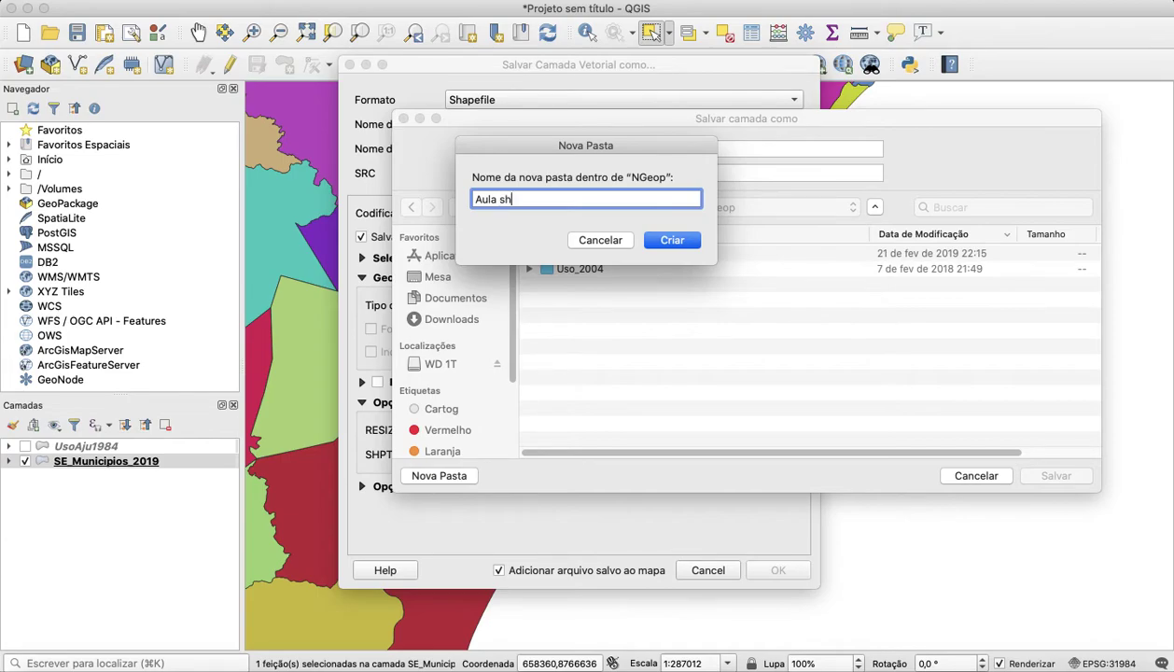
pyautogui.click(499, 199)
pyautogui.press('BackSpace')
pyautogui.write('_')
pyautogui.click(653, 239)
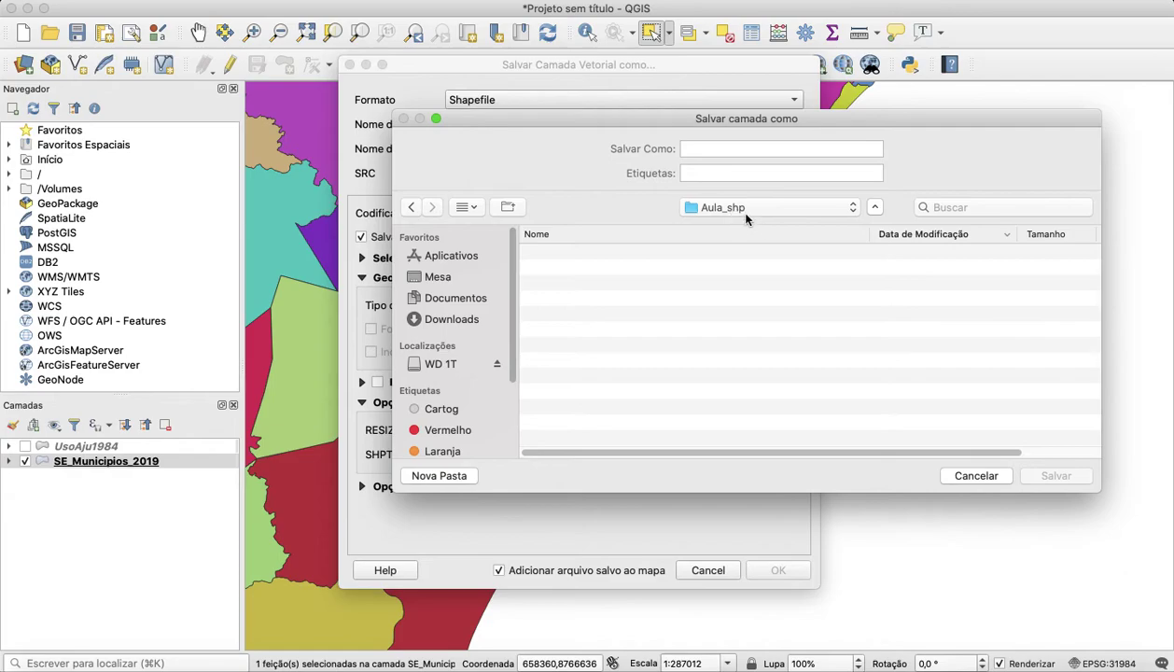
# - Name the shapefile vetor_SC and export the selected feature, adding the saved file to the map
pyautogui.click(737, 147)
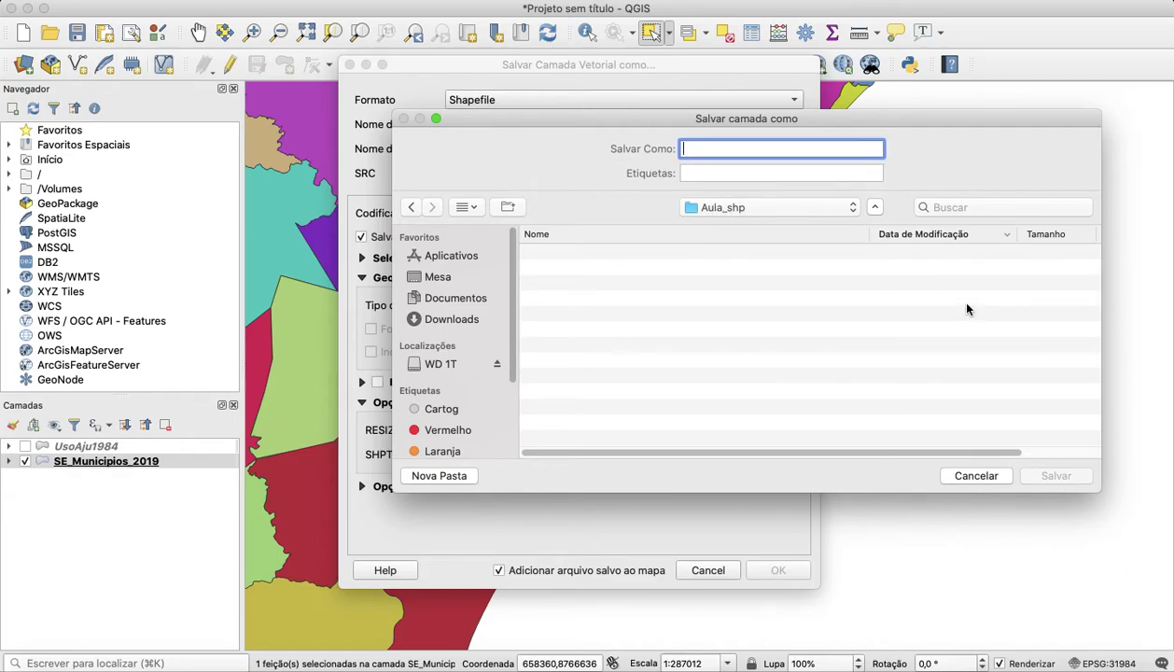
pyautogui.write('SC')
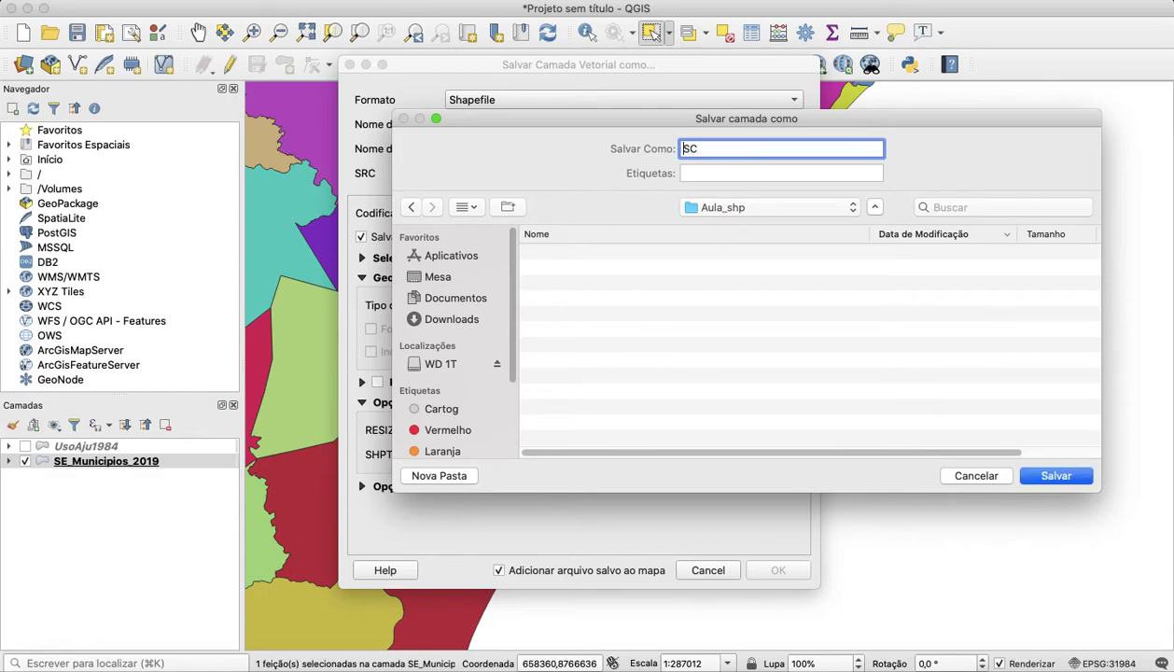
pyautogui.write('vetor_')
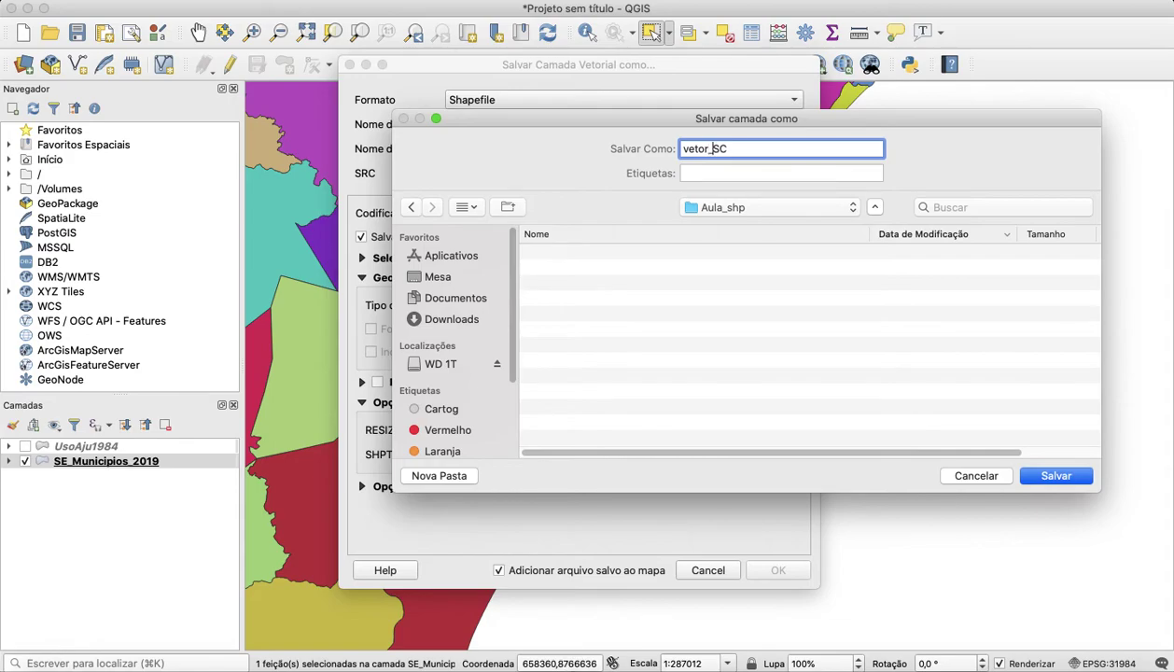
pyautogui.click(1055, 472)
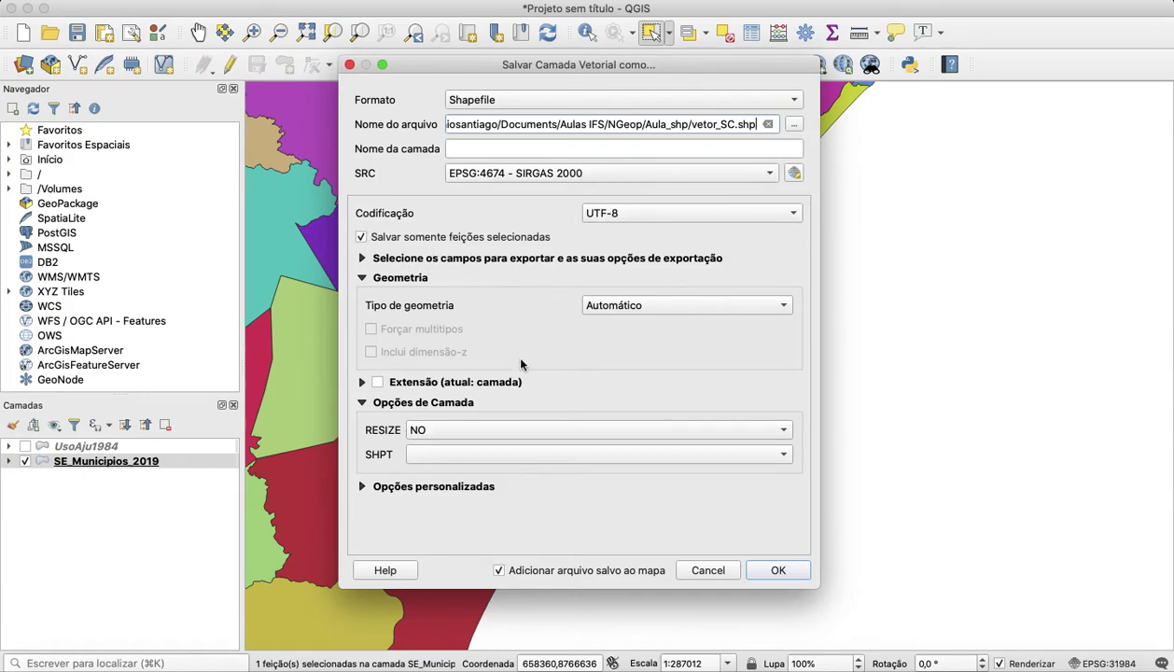
pyautogui.click(765, 565)
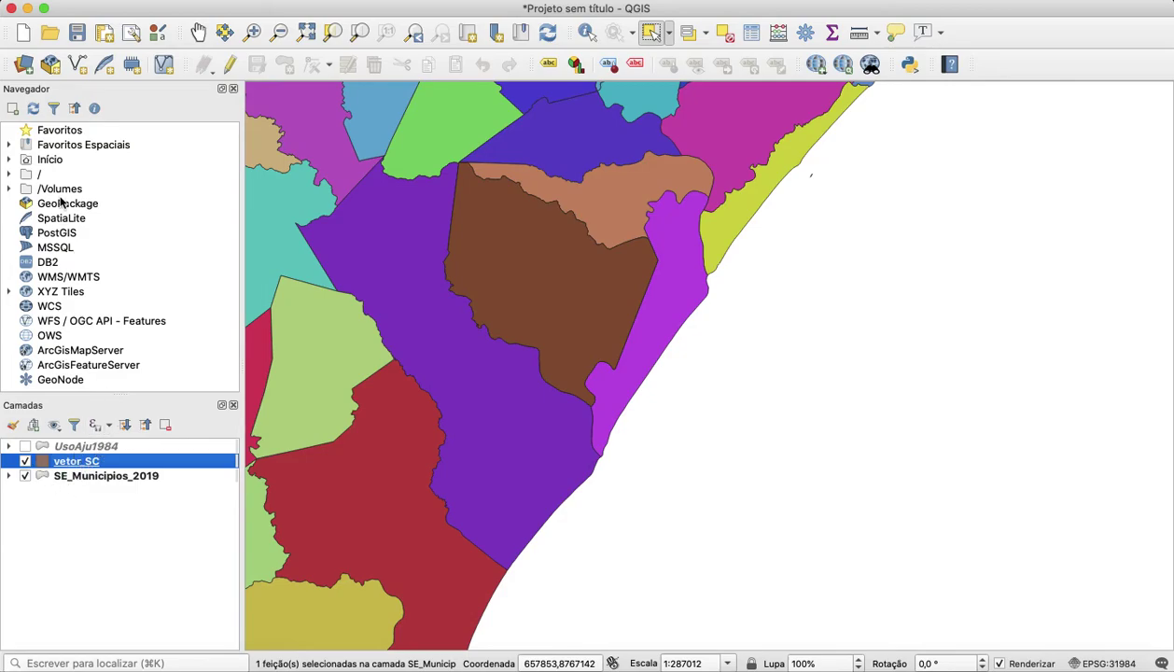
# - Compare vetor_SC with the full state by switching SE_Municipios_2019 off and on, isolate vetor_SC, and toggle its visibility
pyautogui.click(26, 477)
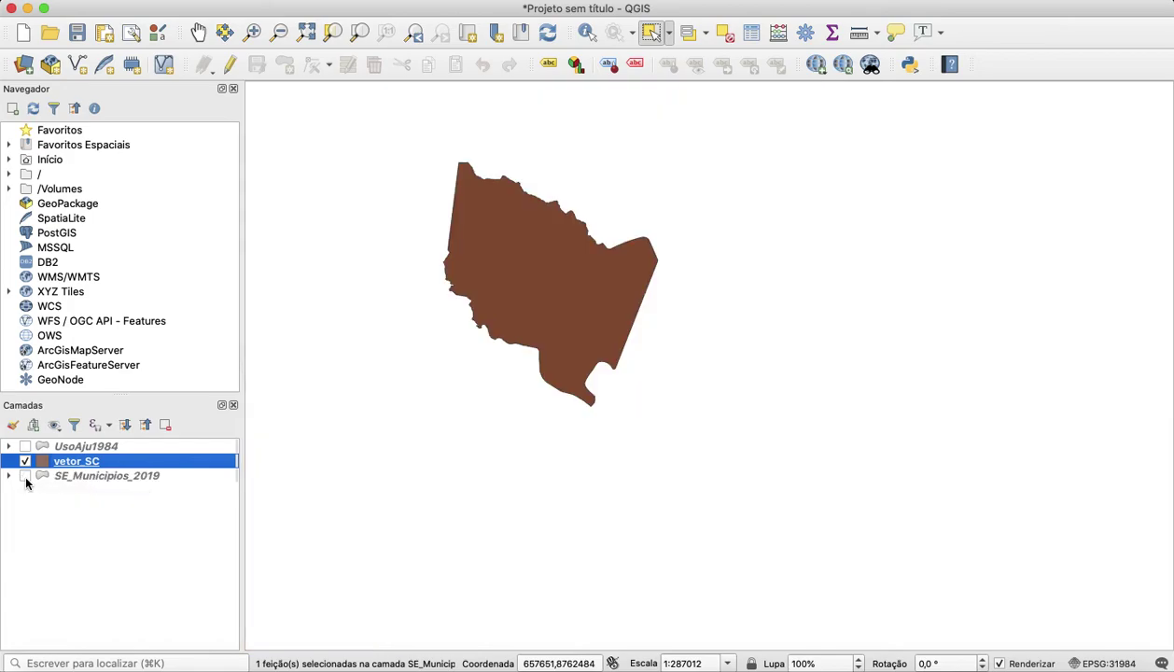
pyautogui.click(25, 477)
pyautogui.scroll(-2, 736, 423)
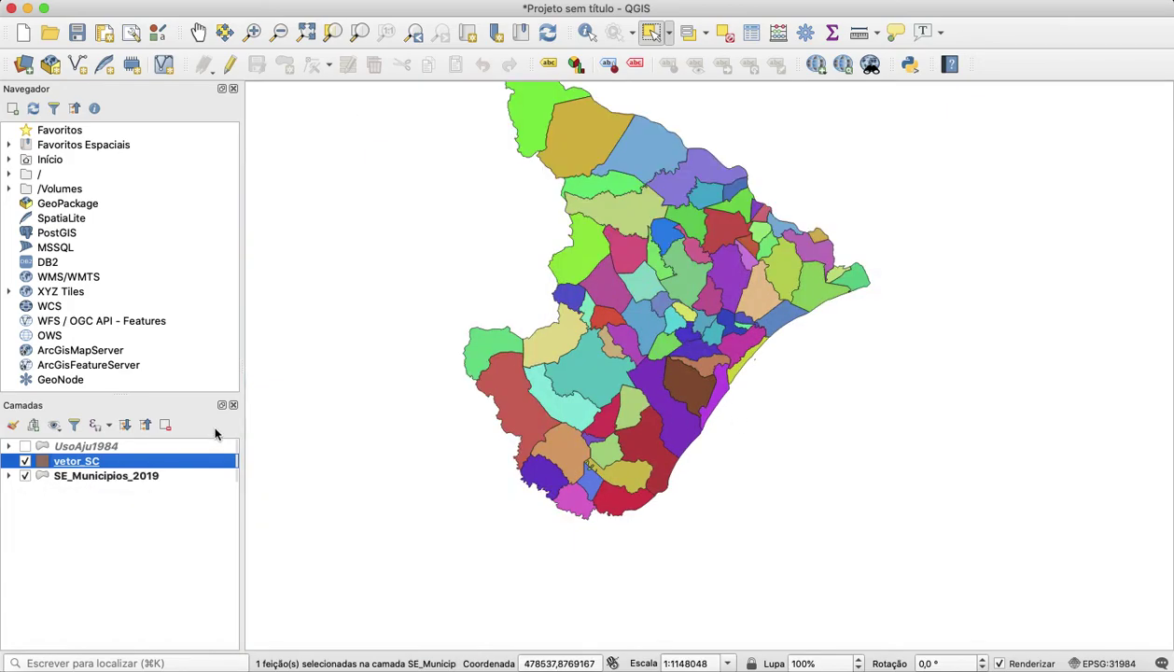
pyautogui.click(26, 476)
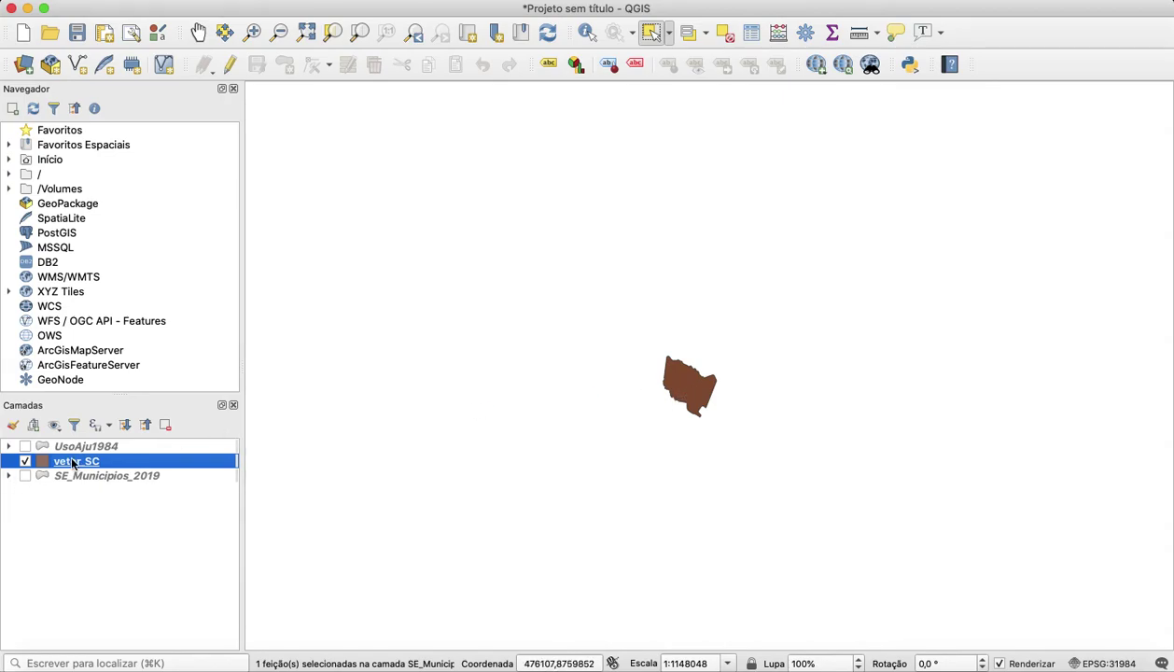
pyautogui.click(27, 462)
pyautogui.click(26, 462)
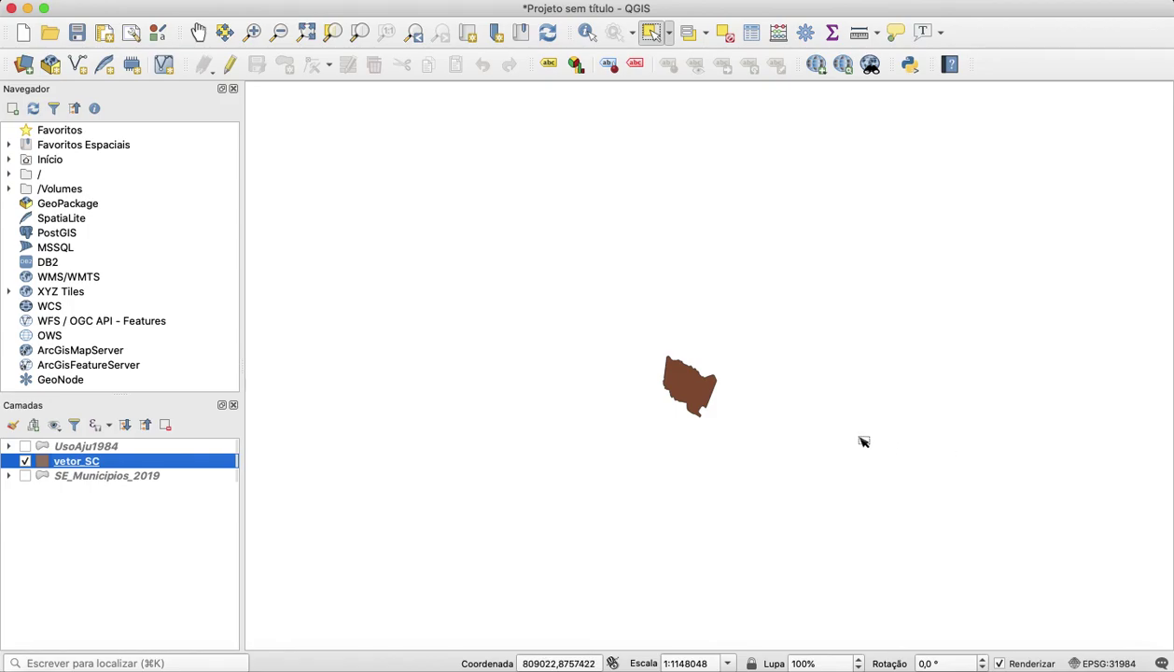
# - Show the SE_Municipios_2019 and UsoAju1984 layers together with vetor_SC
pyautogui.click(26, 476)
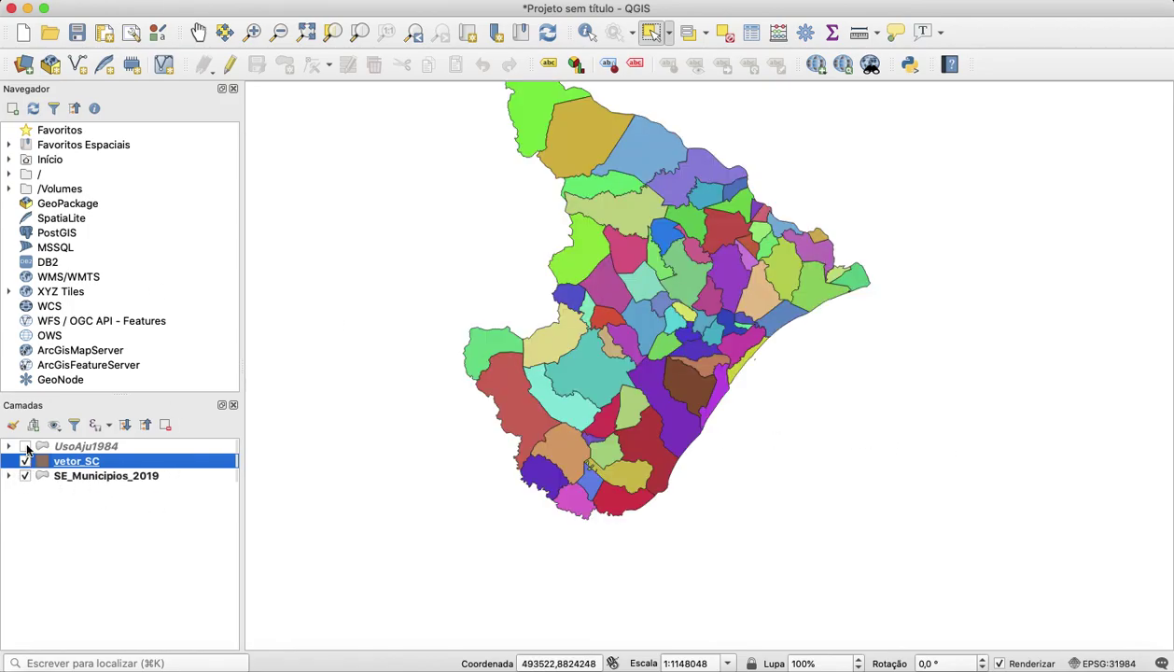
pyautogui.click(26, 447)
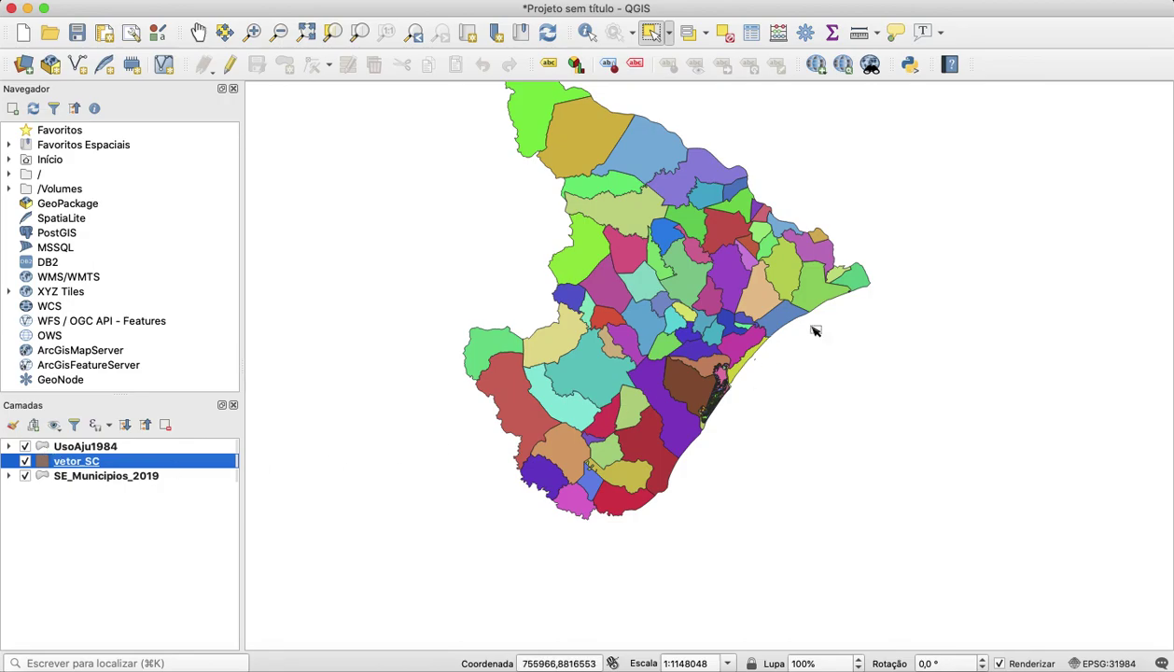